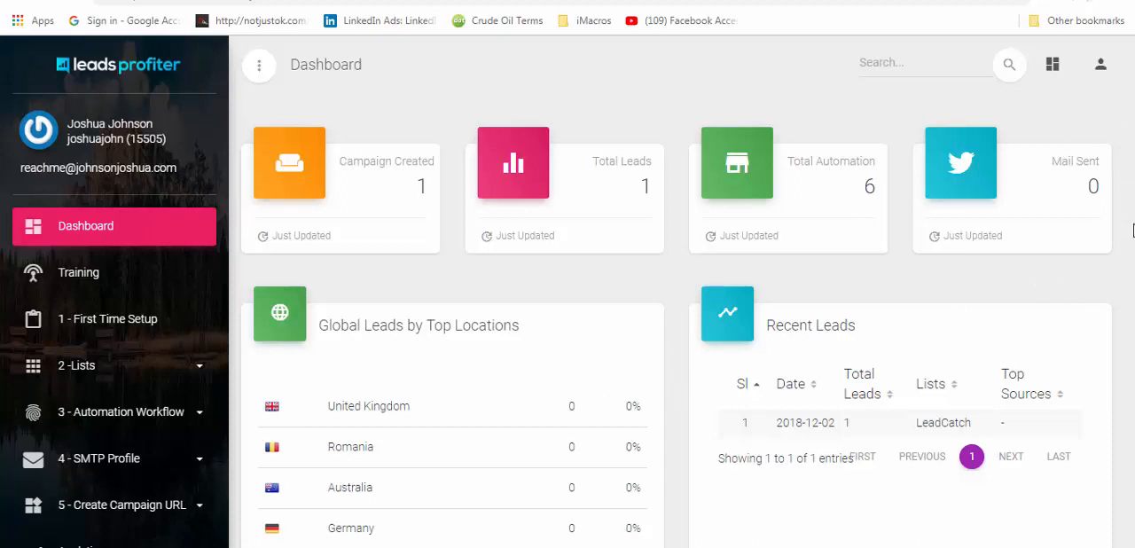
Look through the dashboard's campaign and lead totals, top locations, recent leads table and recent leads timeline.
scroll(1129, 236, "down", 1)
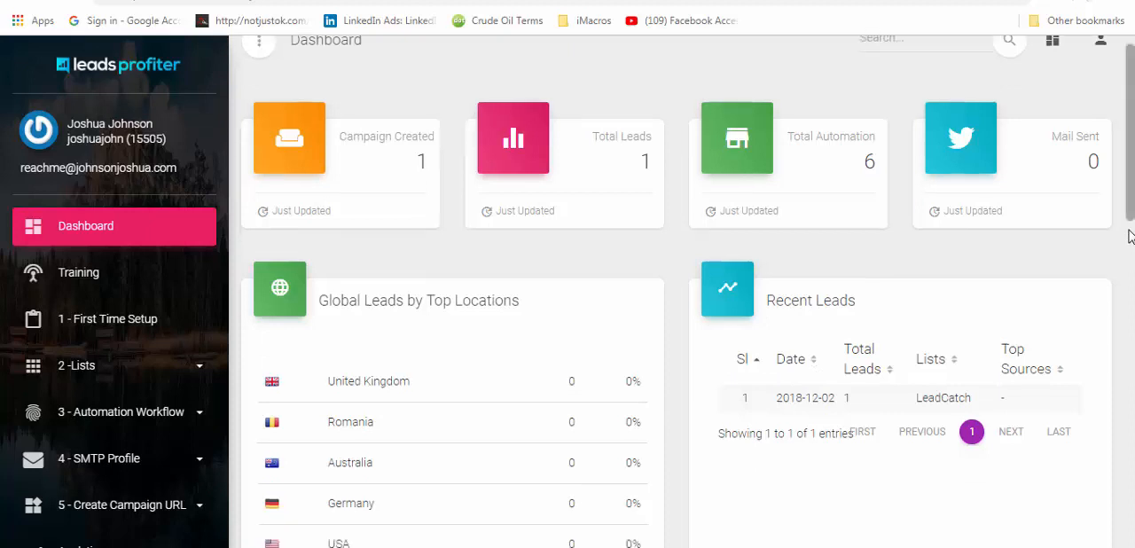
scroll(1129, 236, "down", 3)
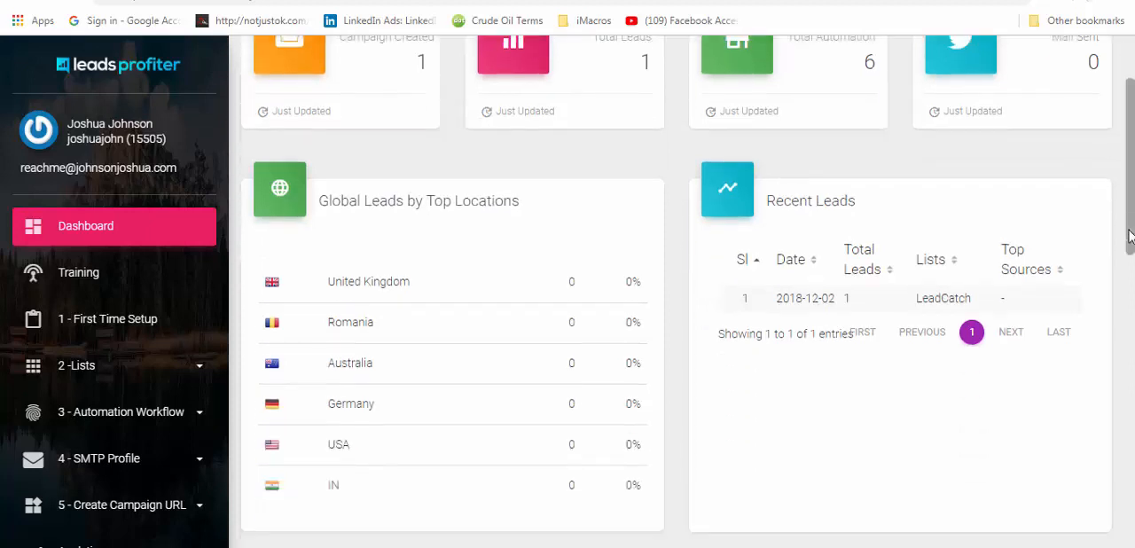
scroll(1130, 236, "down", 3)
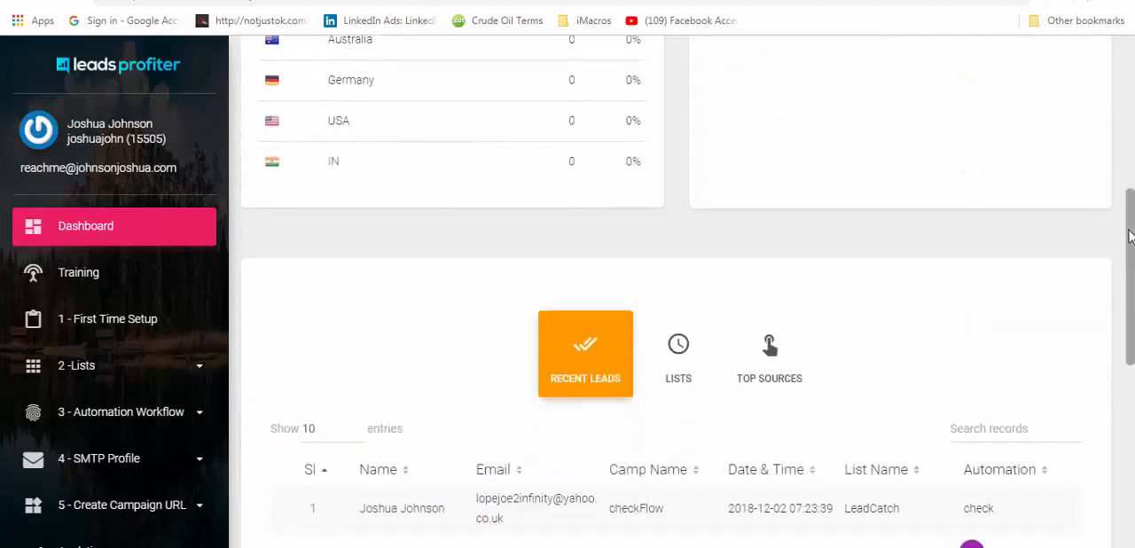
scroll(1130, 236, "down", 1)
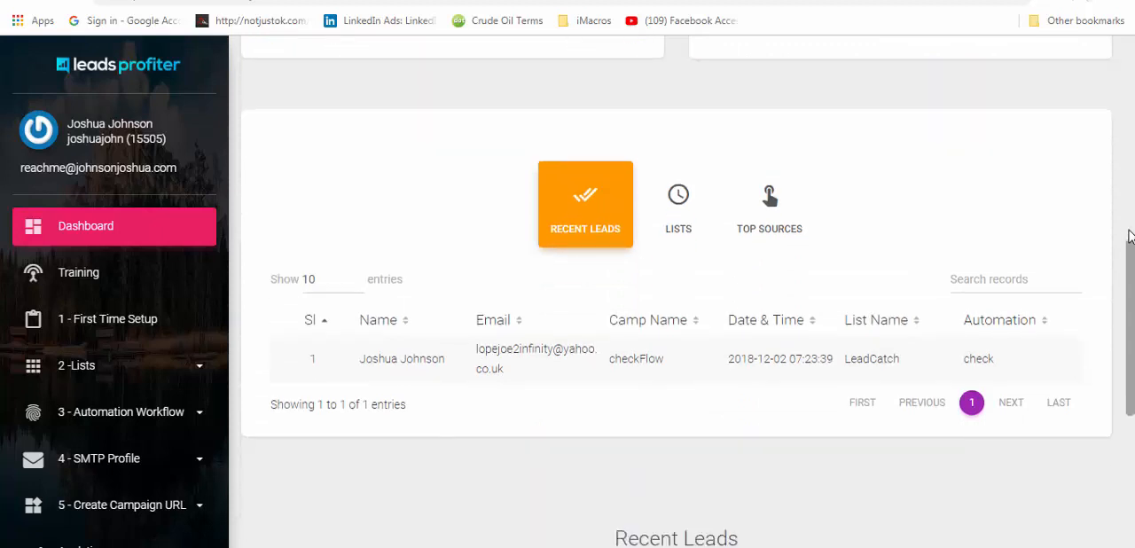
scroll(1129, 236, "down", 3)
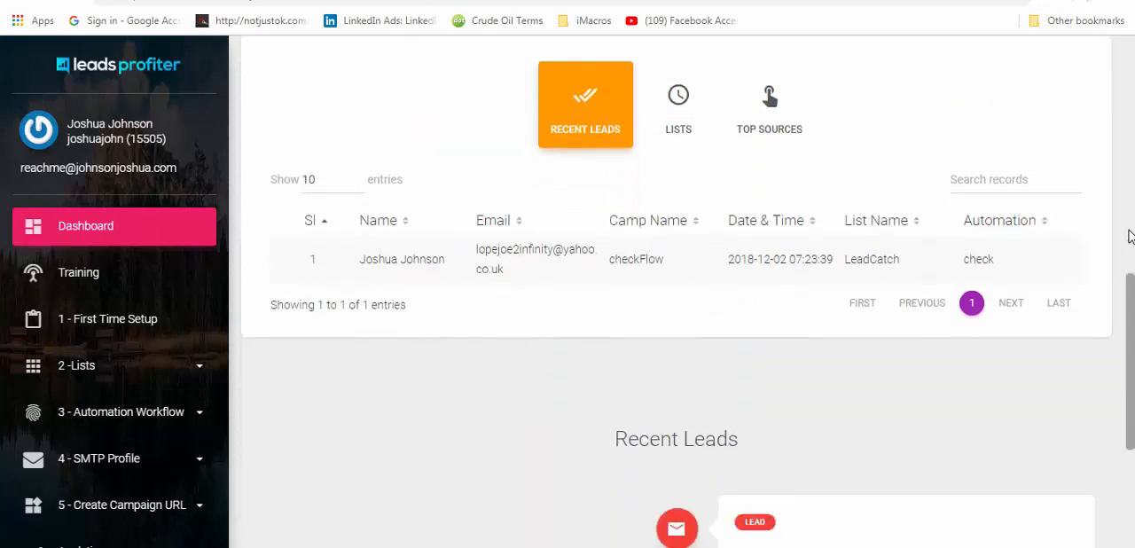
scroll(1129, 236, "down", 3)
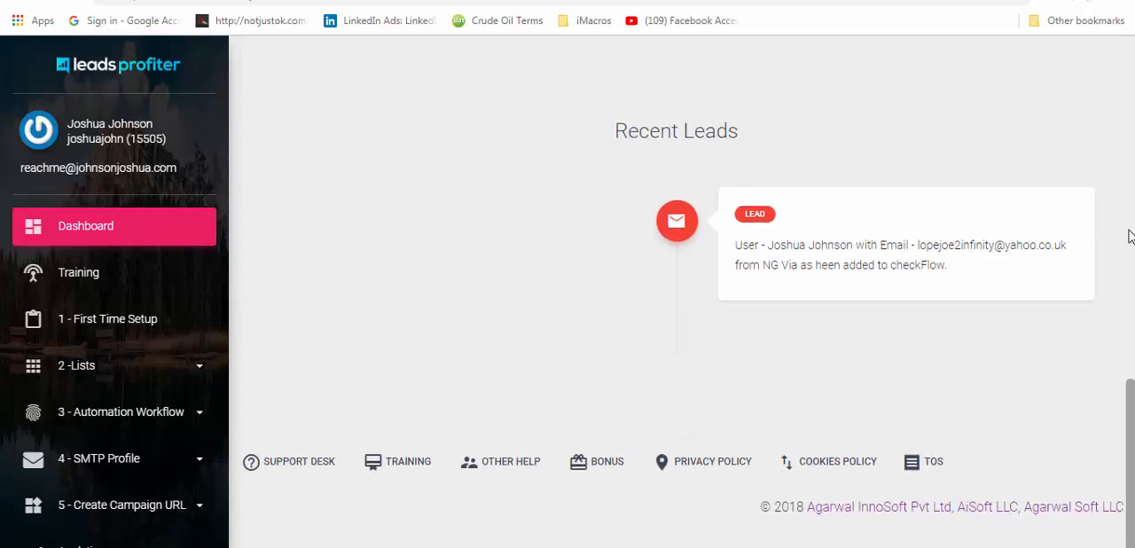
scroll(1129, 236, "up", 10)
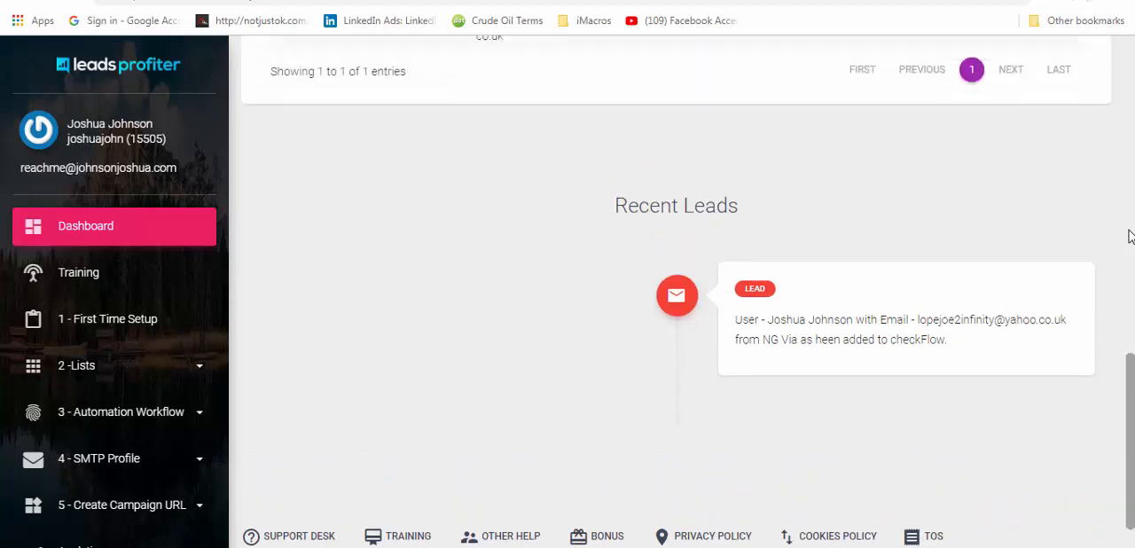
scroll(1129, 236, "up", 2)
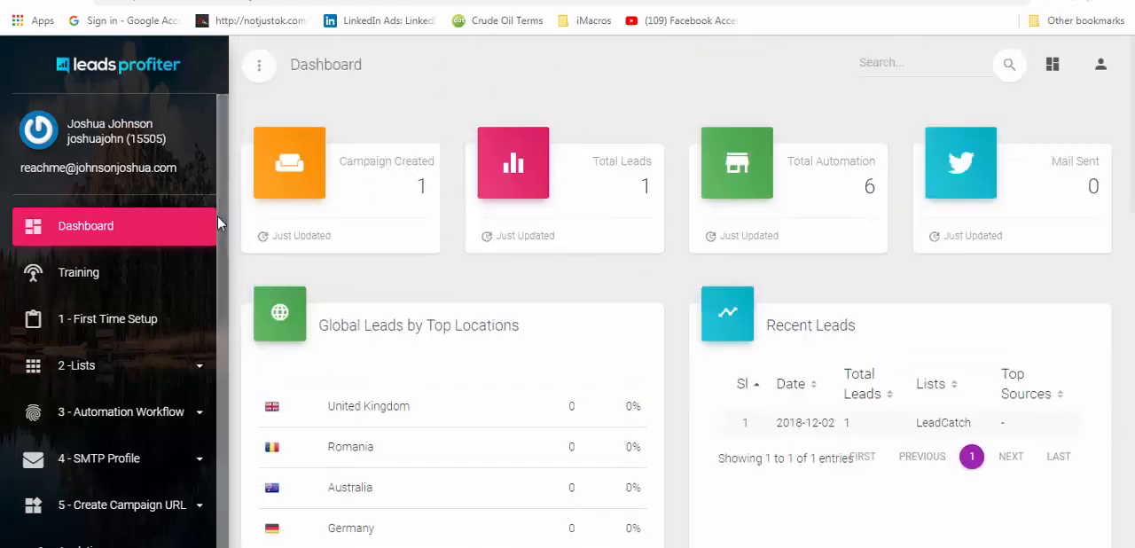
Review the navigation entries from Training and First Time Setup through to Settings and Logout.
scroll(223, 232, "down", 1)
scroll(223, 232, "down", 1)
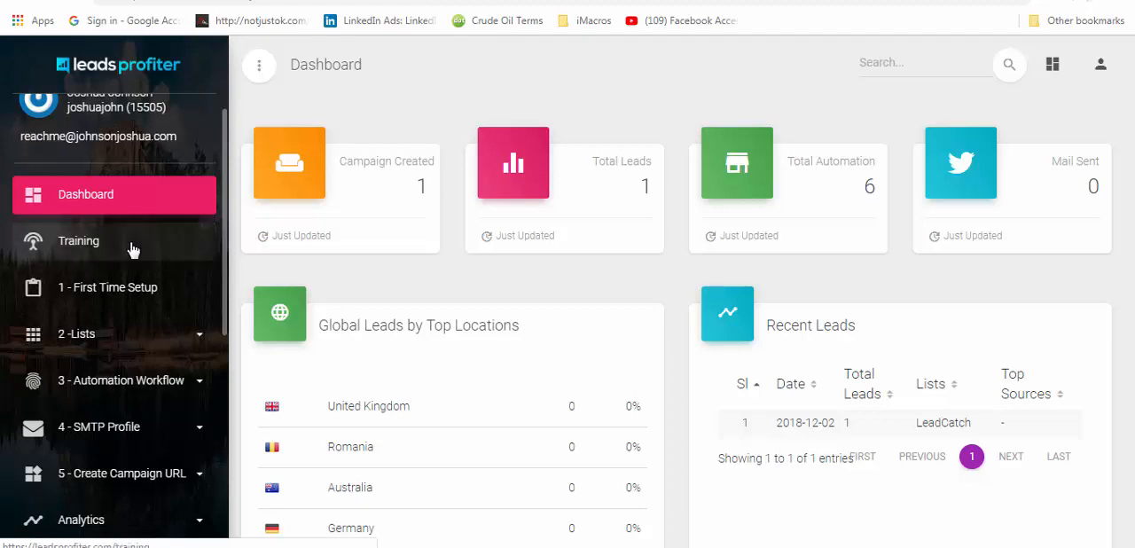
left_click_drag(222, 203, 223, 273)
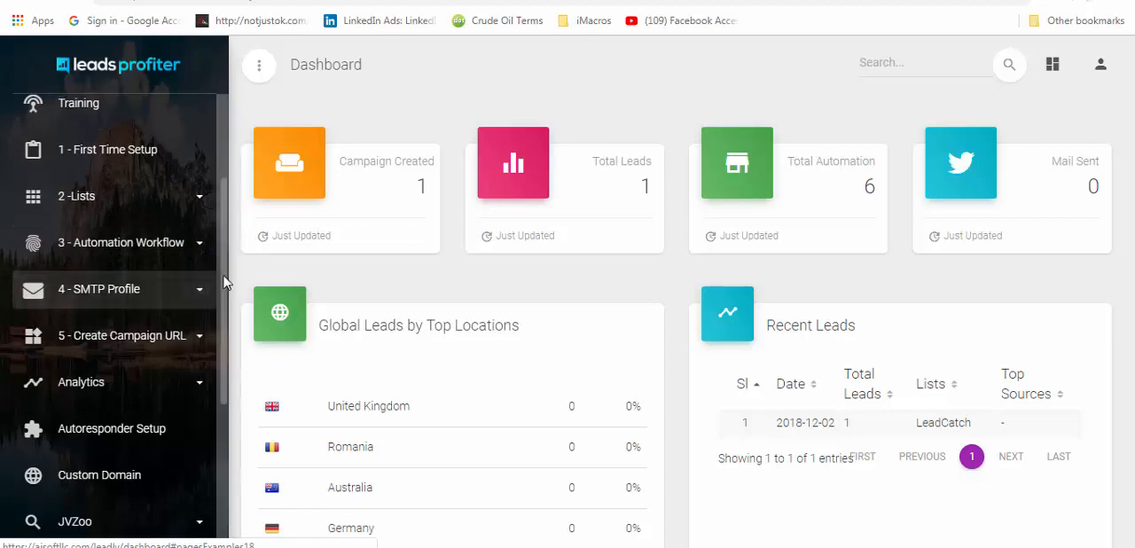
left_click_drag(225, 304, 225, 359)
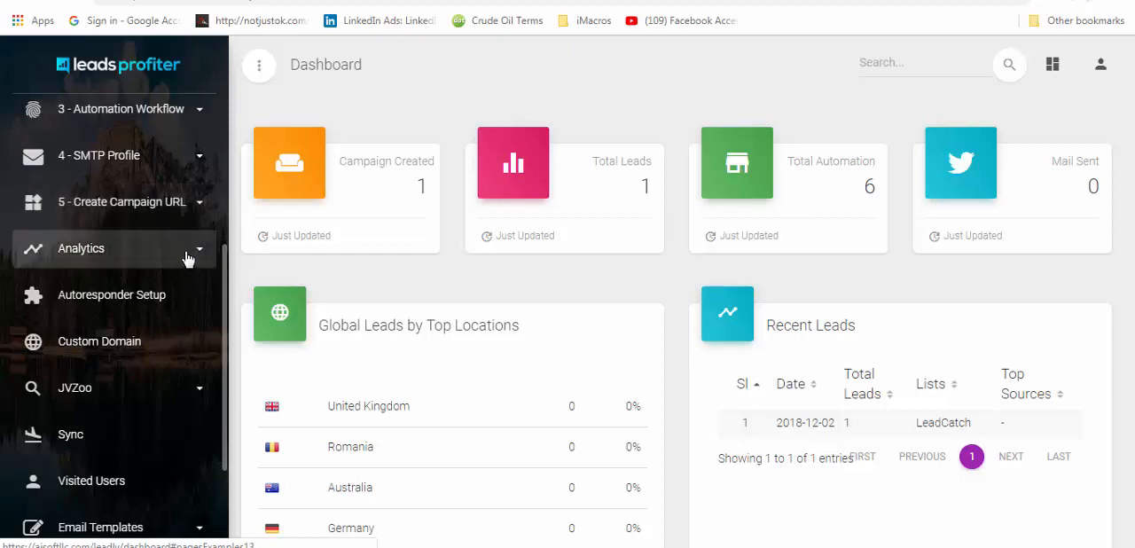
left_click_drag(225, 268, 226, 290)
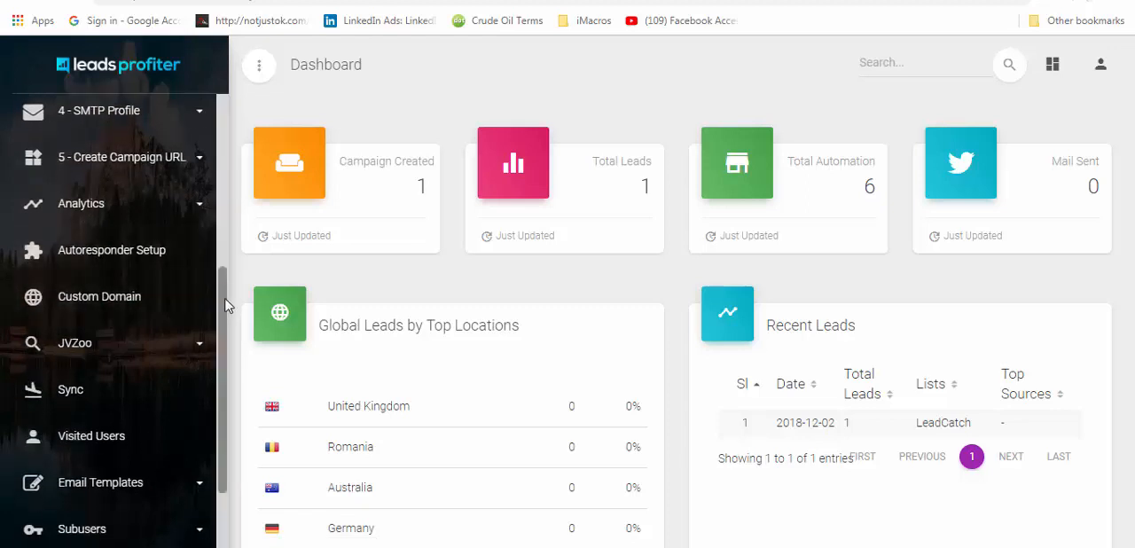
scroll(224, 300, "down", 1)
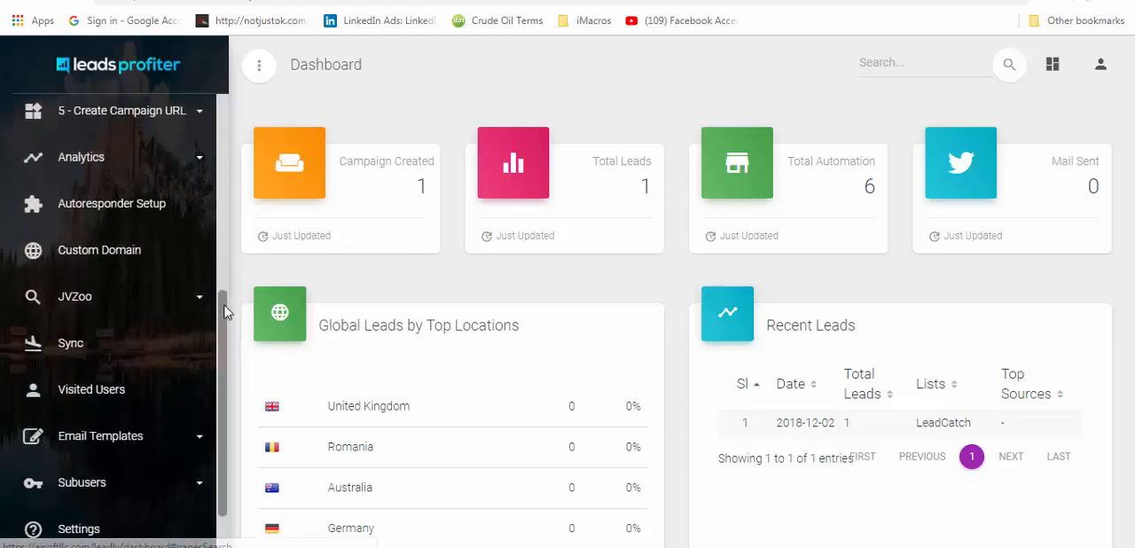
scroll(224, 310, "down", 2)
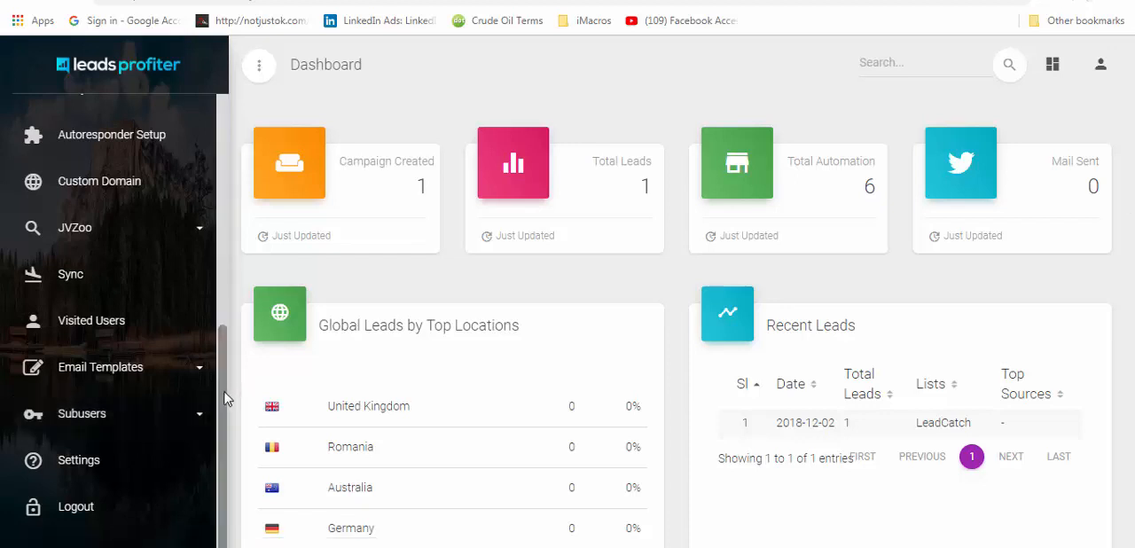
left_click_drag(224, 399, 223, 115)
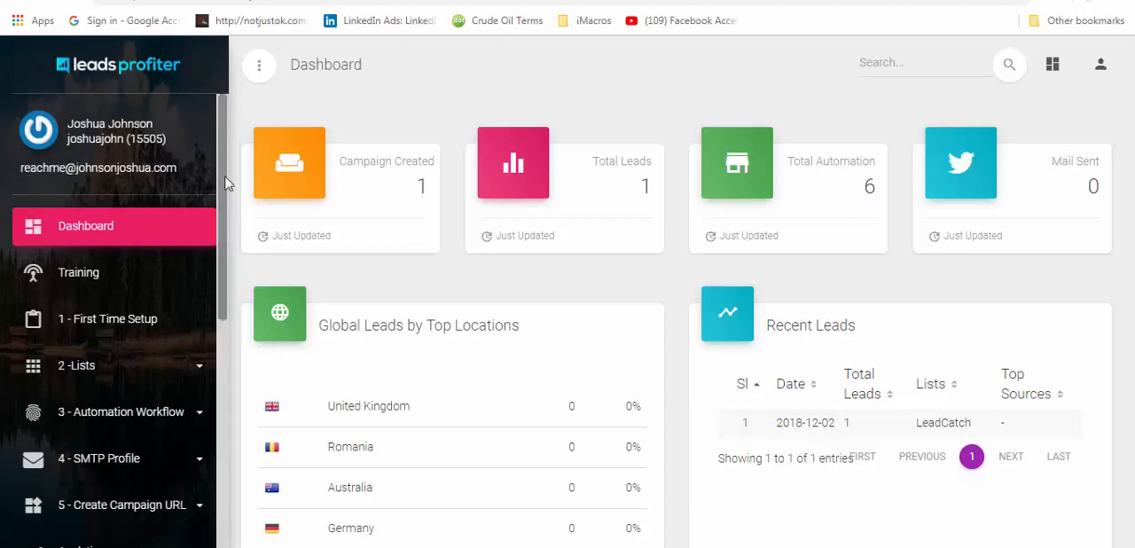
Open First Time Setup and bring up its Facebook Developers Login link in a new browser tab.
left_click(105, 329)
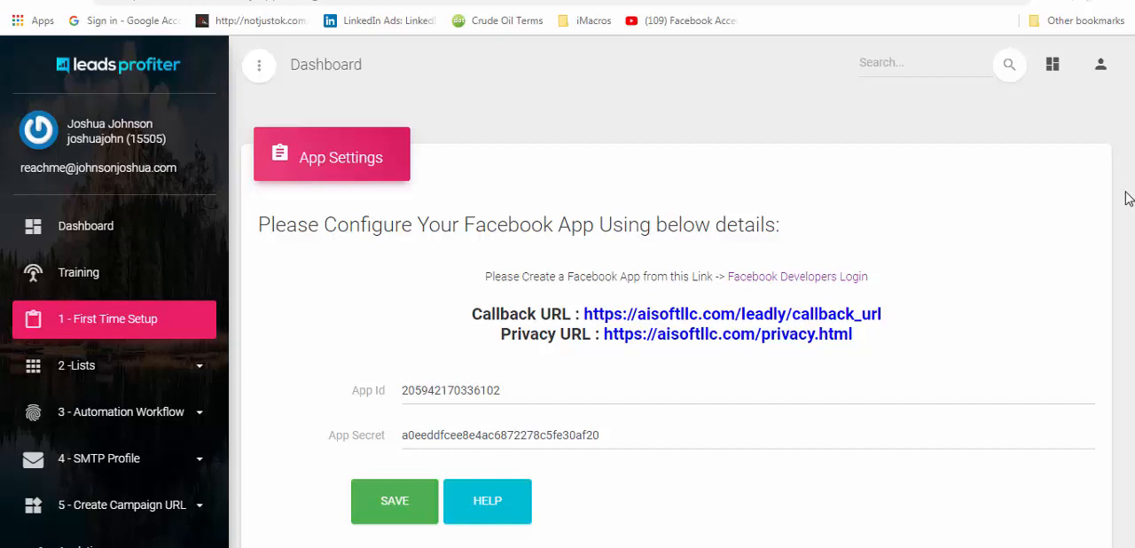
scroll(1126, 197, "down", 1)
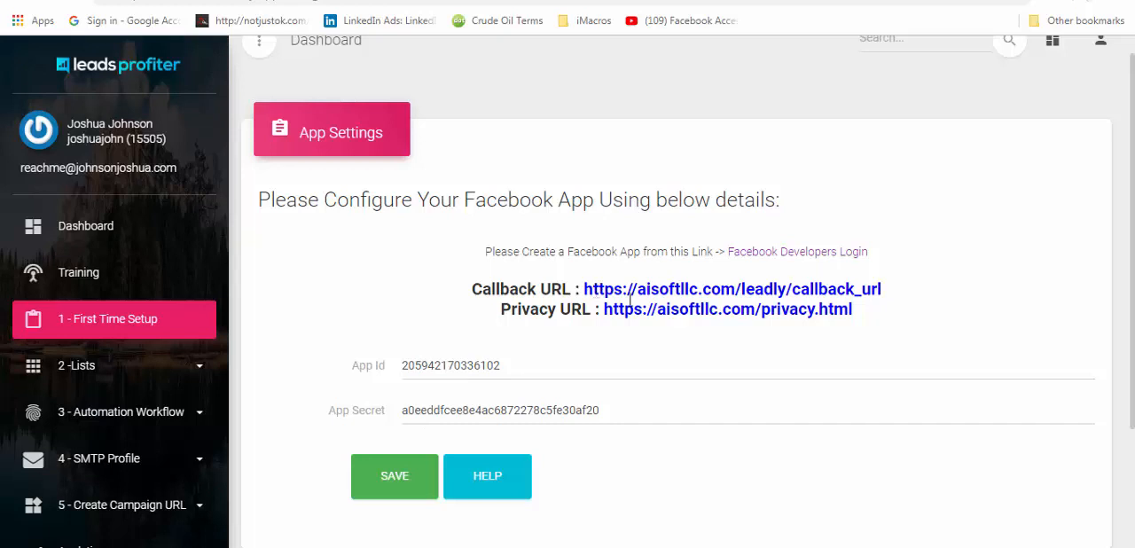
right_click(766, 259)
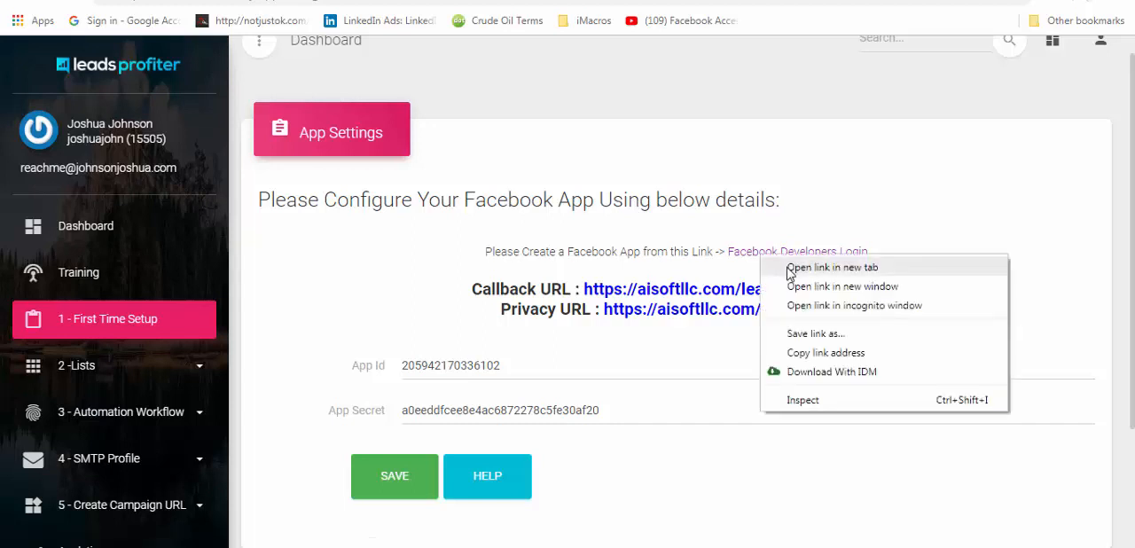
left_click(787, 268)
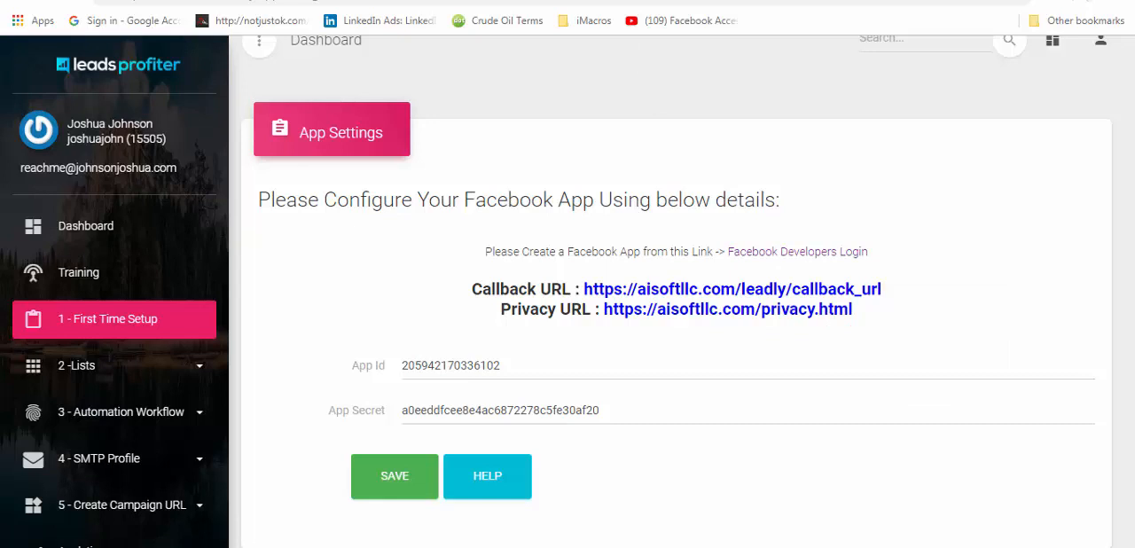
left_click(567, 0)
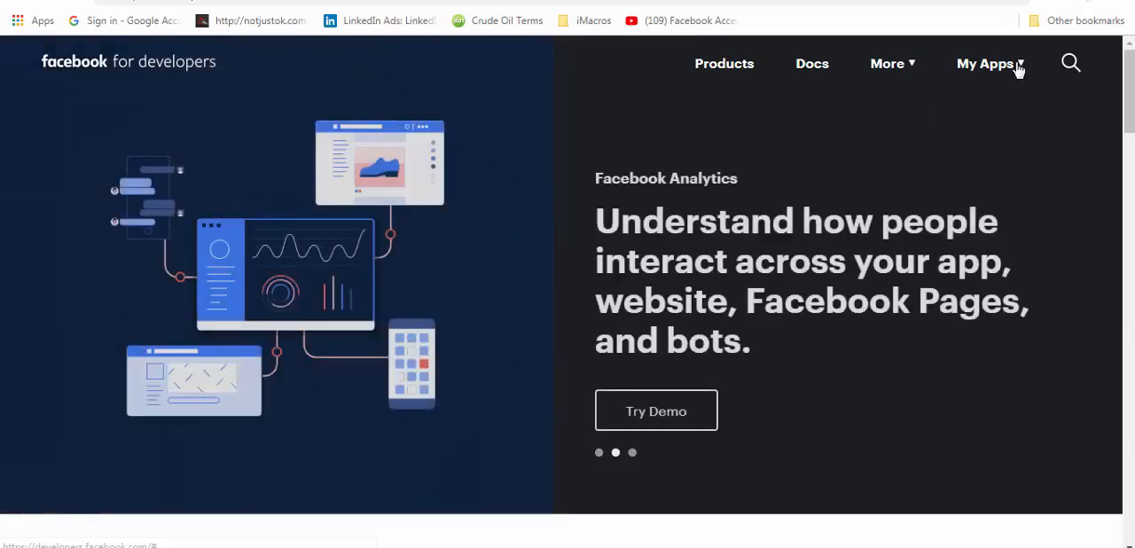
Add a new Facebook app with the display name LeadsProfiter and request its App ID.
left_click(1018, 71)
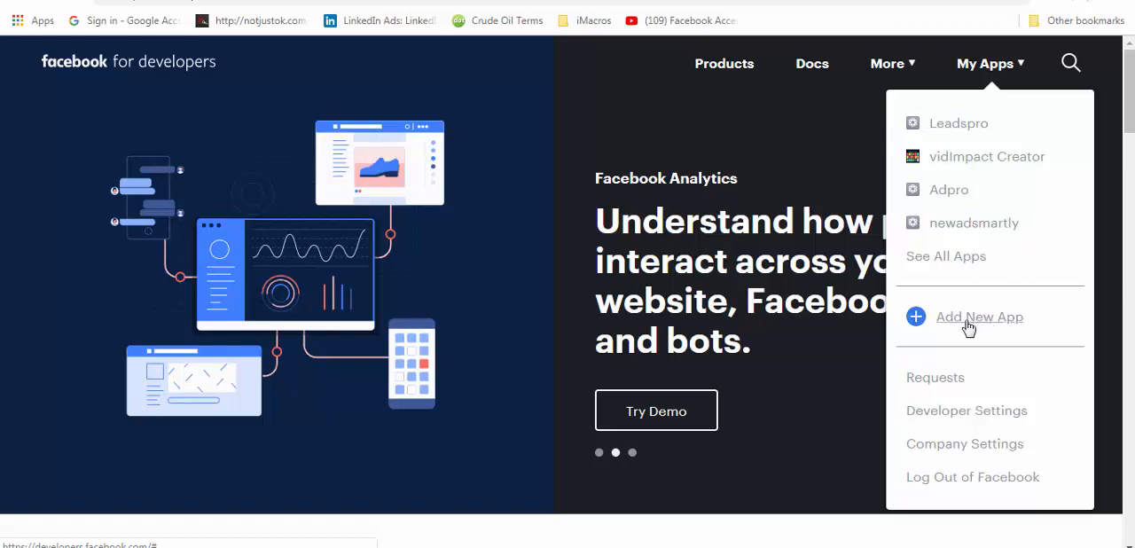
left_click(969, 328)
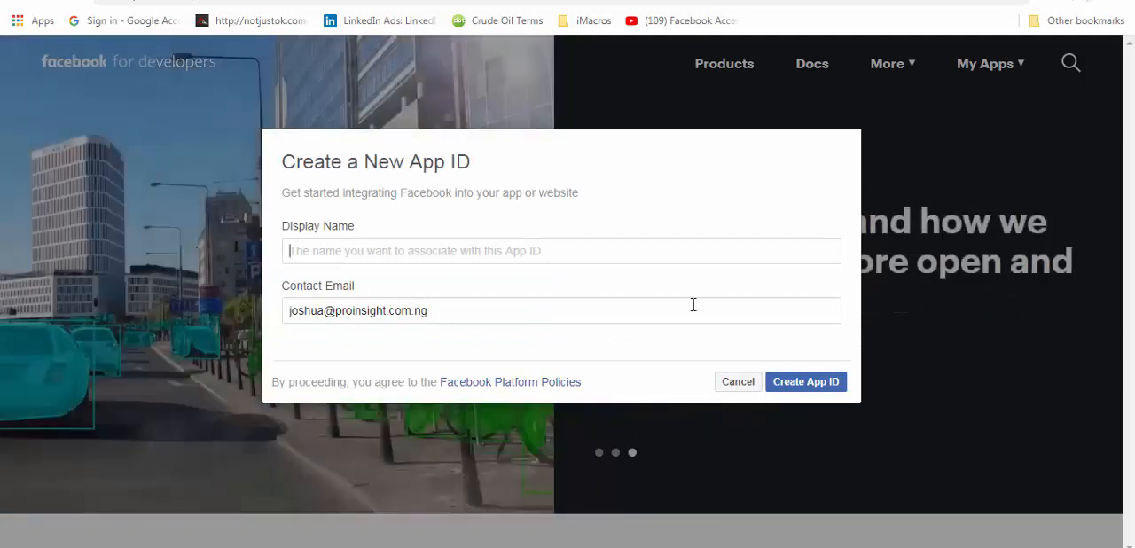
left_click(545, 255)
type("Leads")
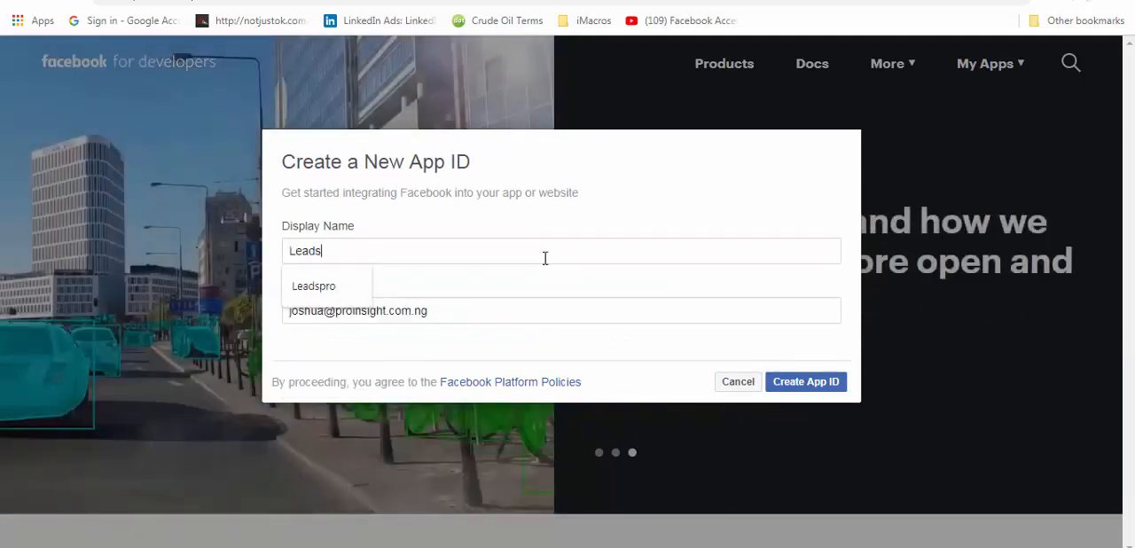
type("Profiter")
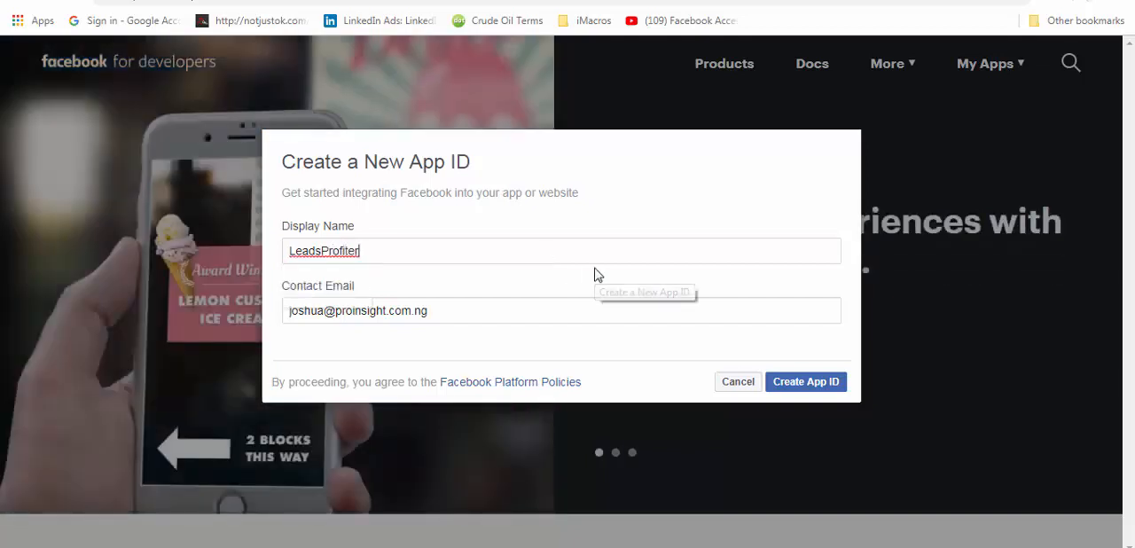
left_click(805, 387)
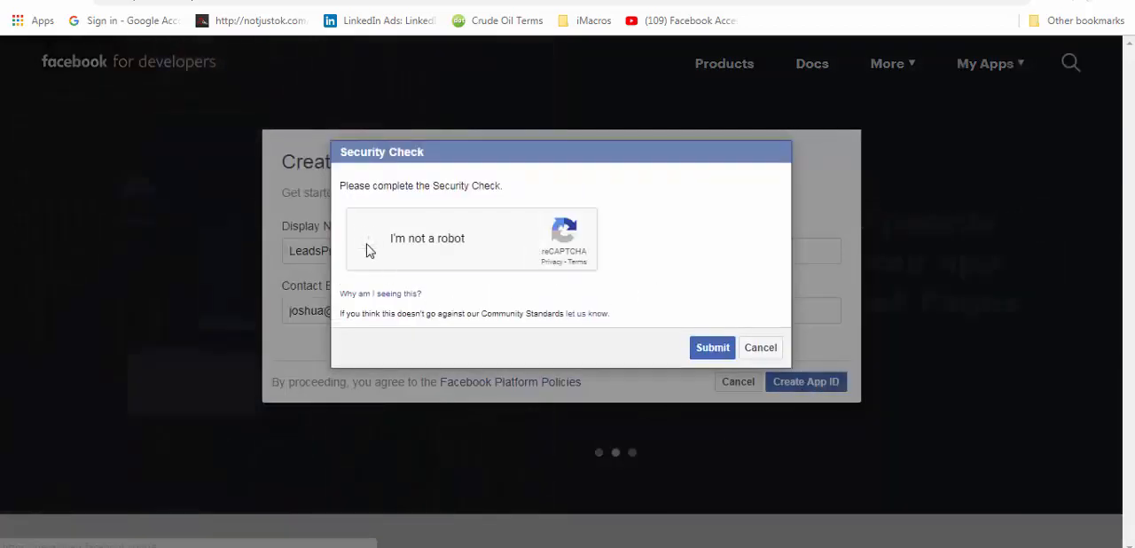
Complete the security check by selecting the images with cars, and submit it.
left_click(368, 239)
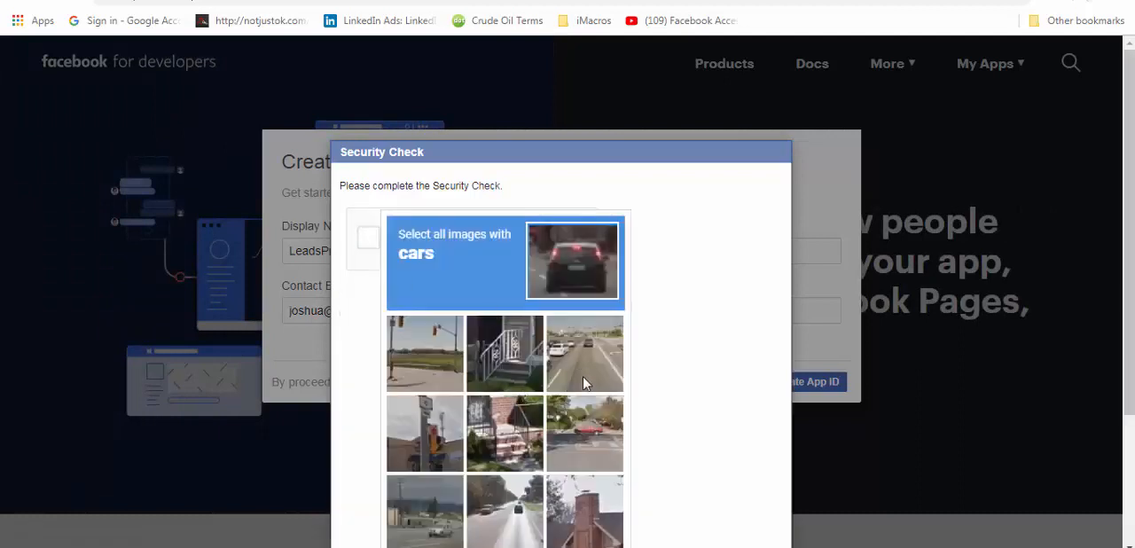
left_click(536, 499)
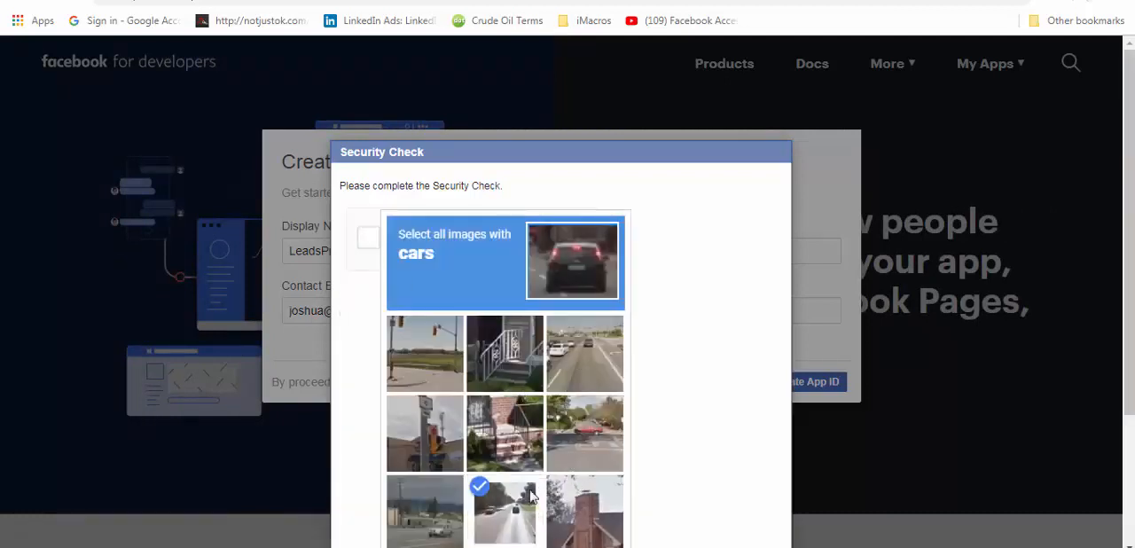
left_click(589, 356)
left_click(414, 536)
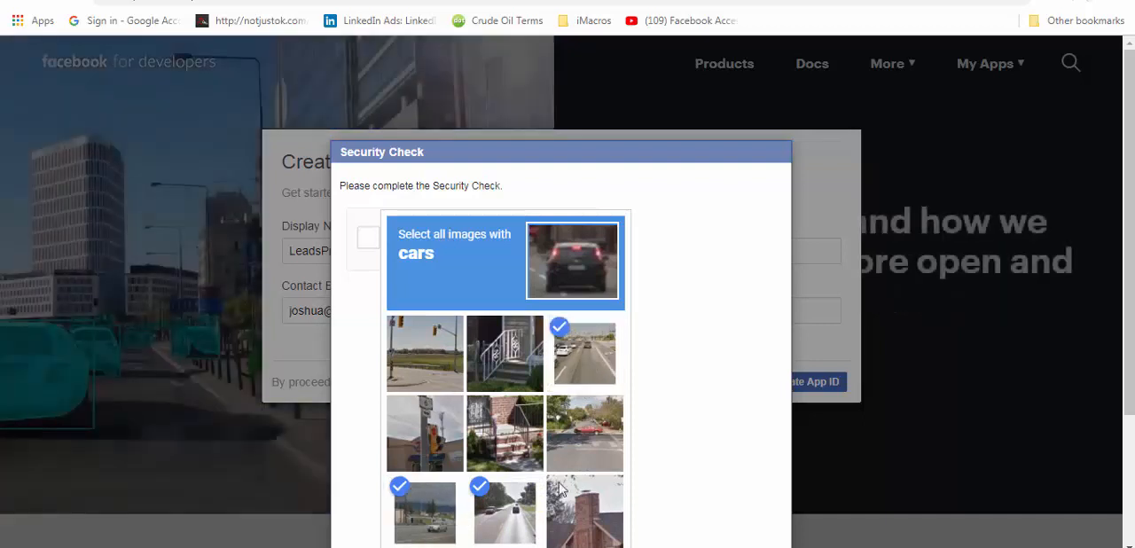
left_click_drag(1131, 189, 1130, 288)
left_click(604, 446)
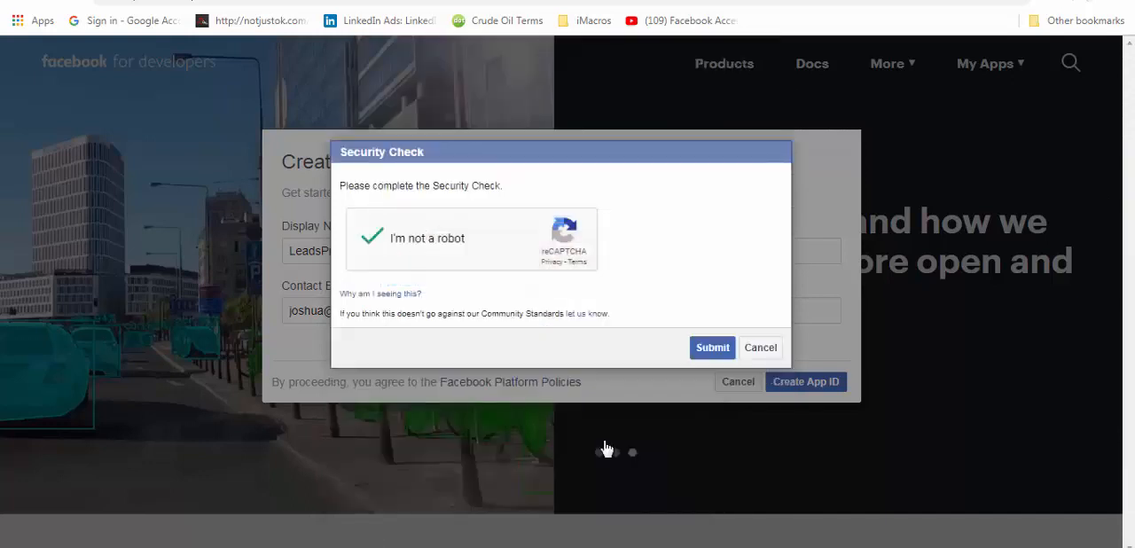
left_click(702, 349)
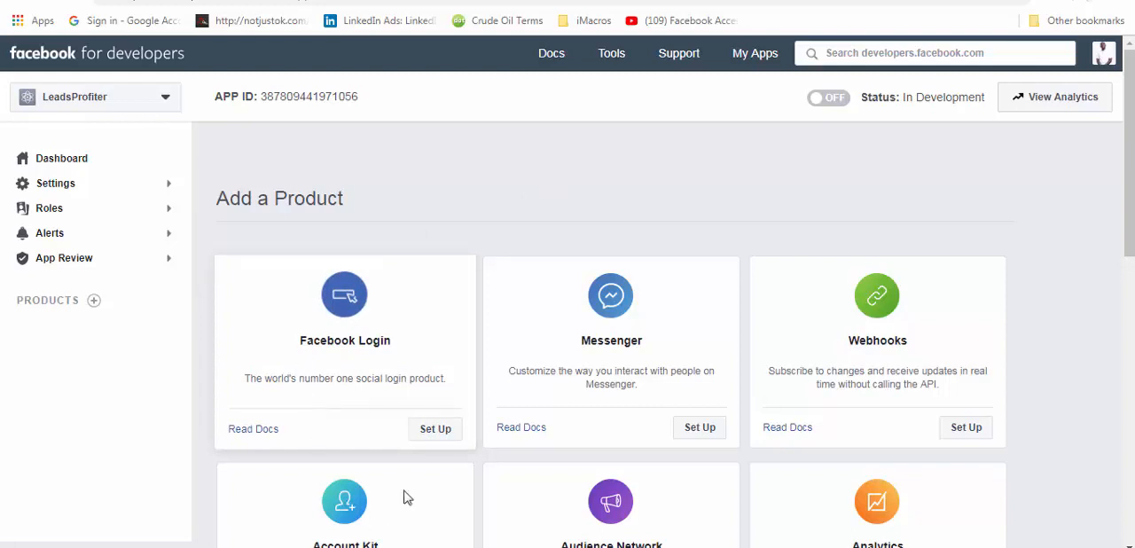
Set up the Facebook Login product for the app with Web as its platform.
left_click(433, 435)
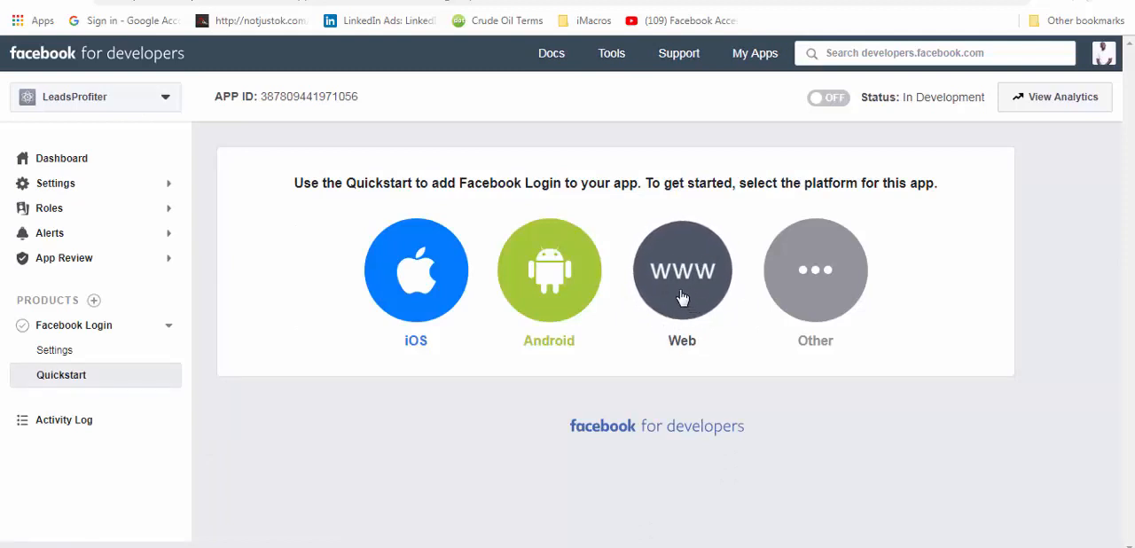
left_click(685, 302)
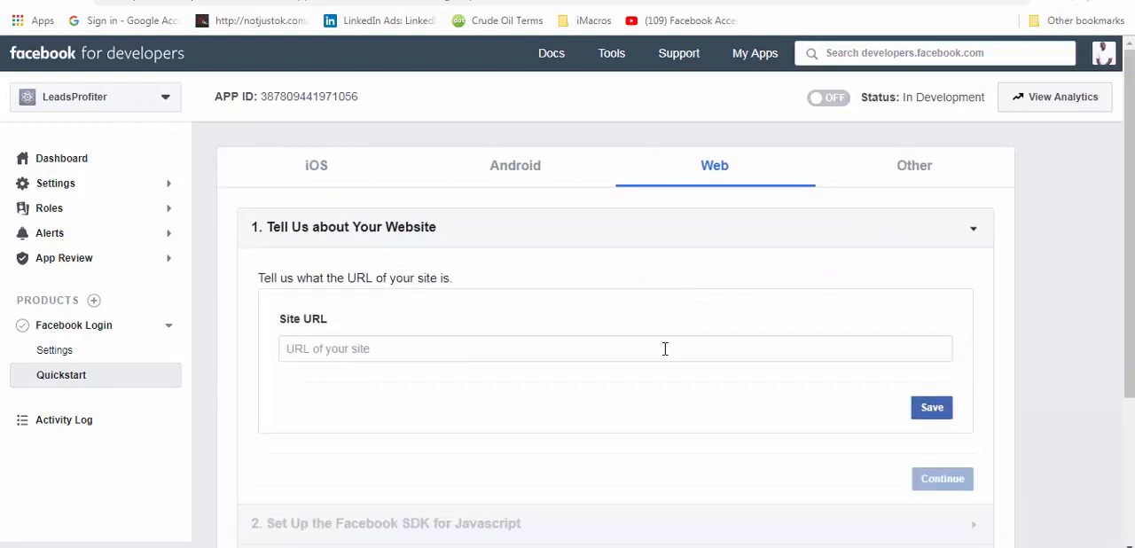
left_click(594, 1)
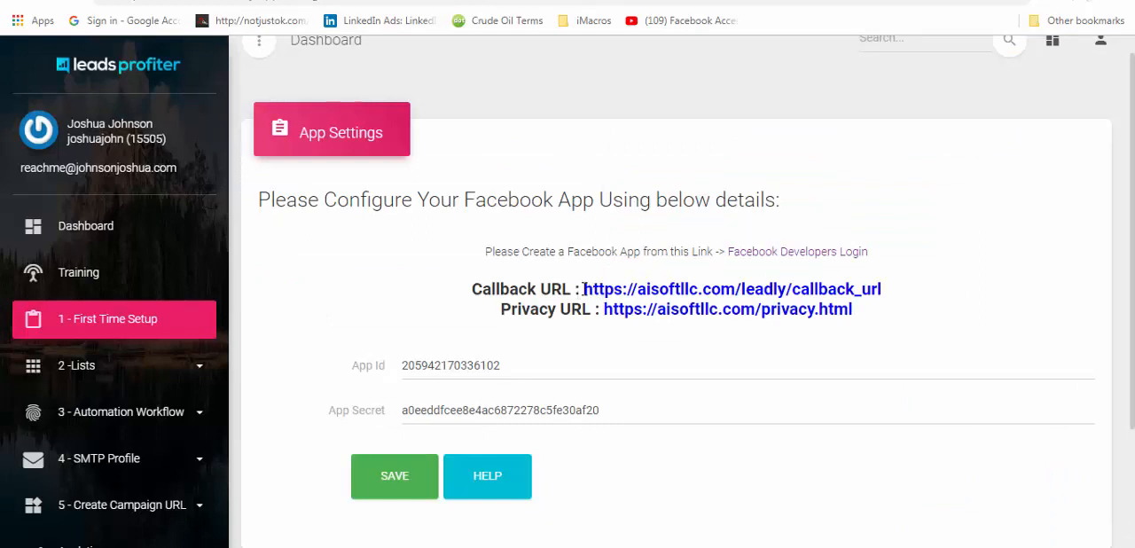
left_click_drag(583, 289, 791, 280)
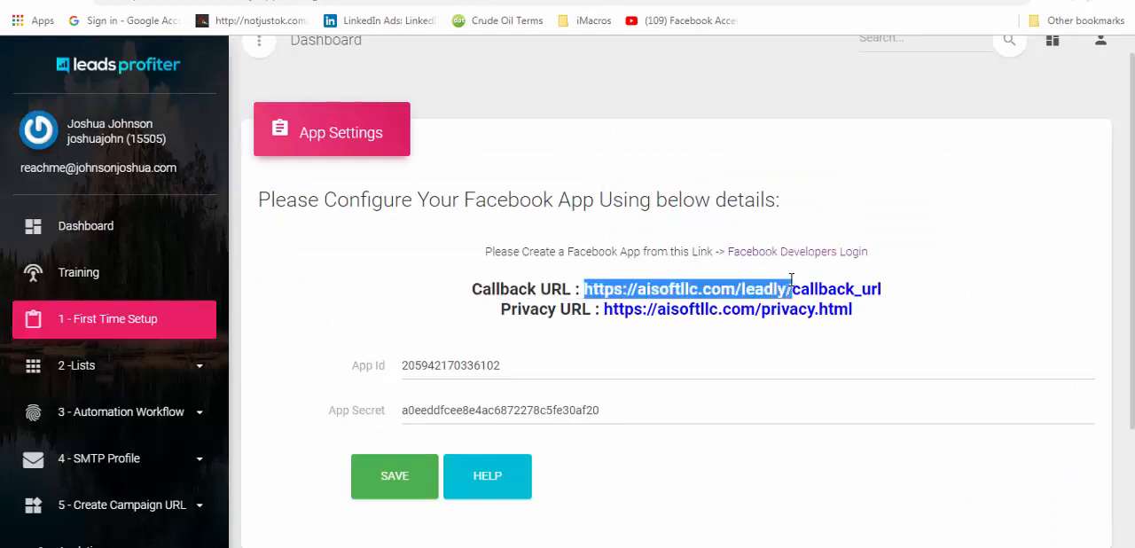
right_click(773, 290)
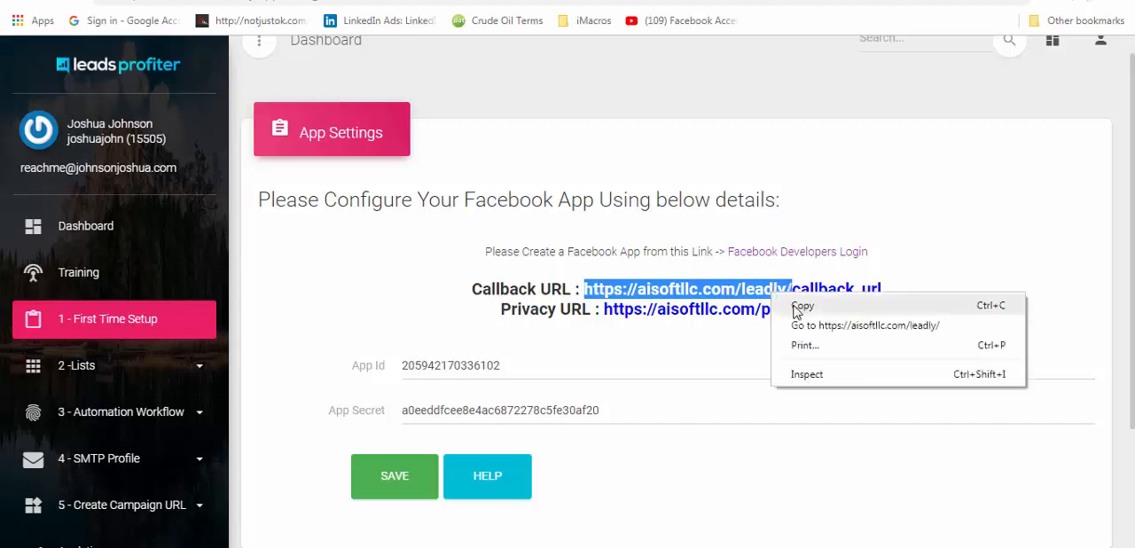
left_click(803, 303)
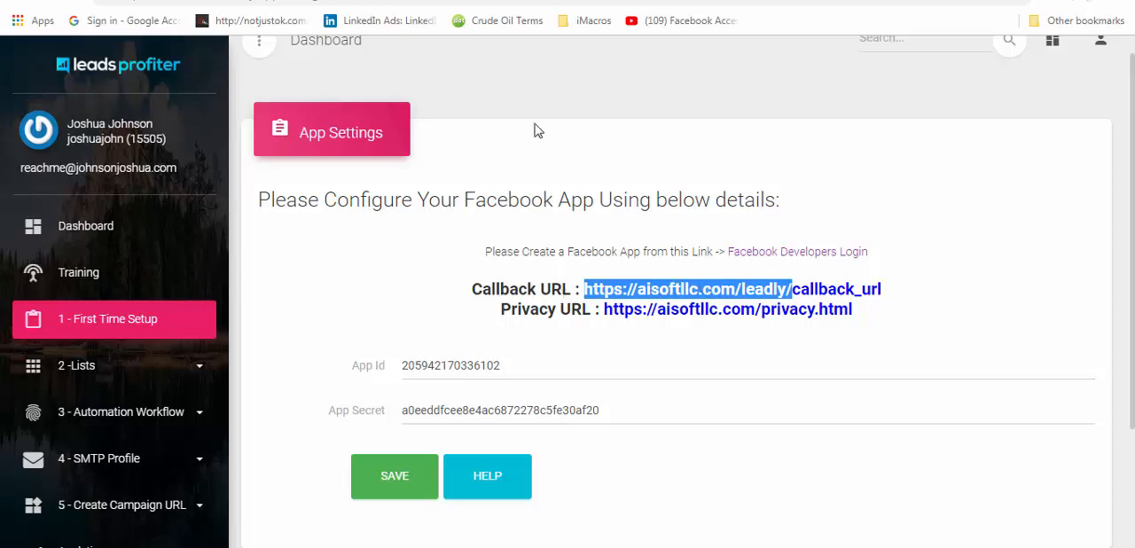
left_click(408, 1)
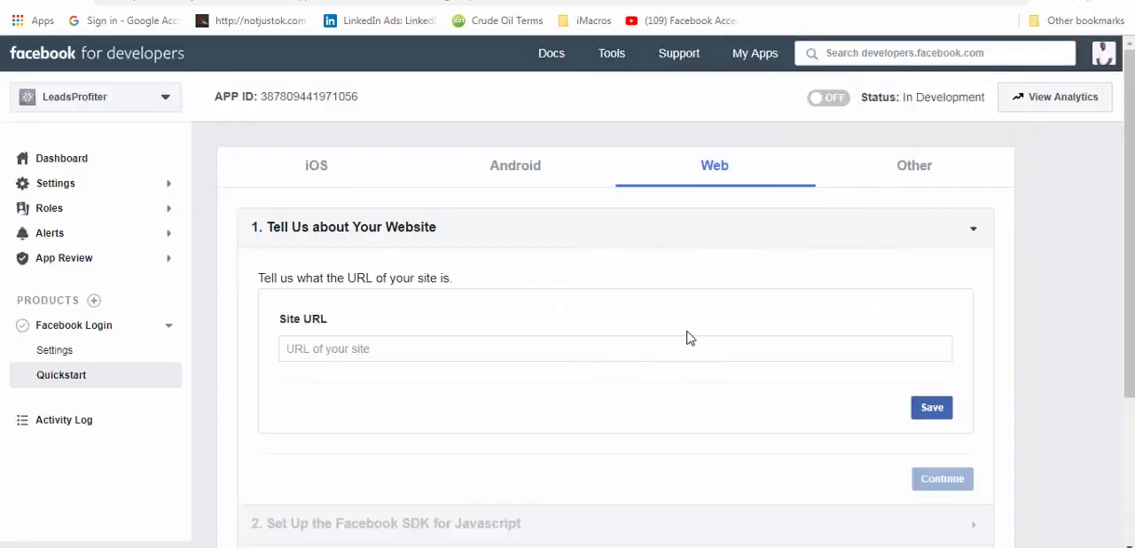
left_click(646, 346)
key("ctrl+v")
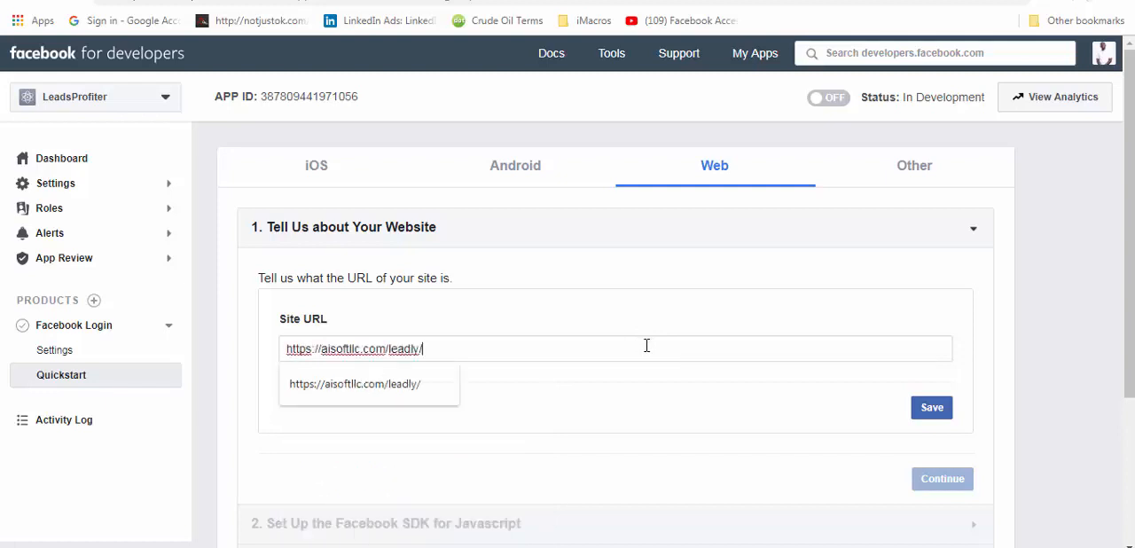
left_click(637, 390)
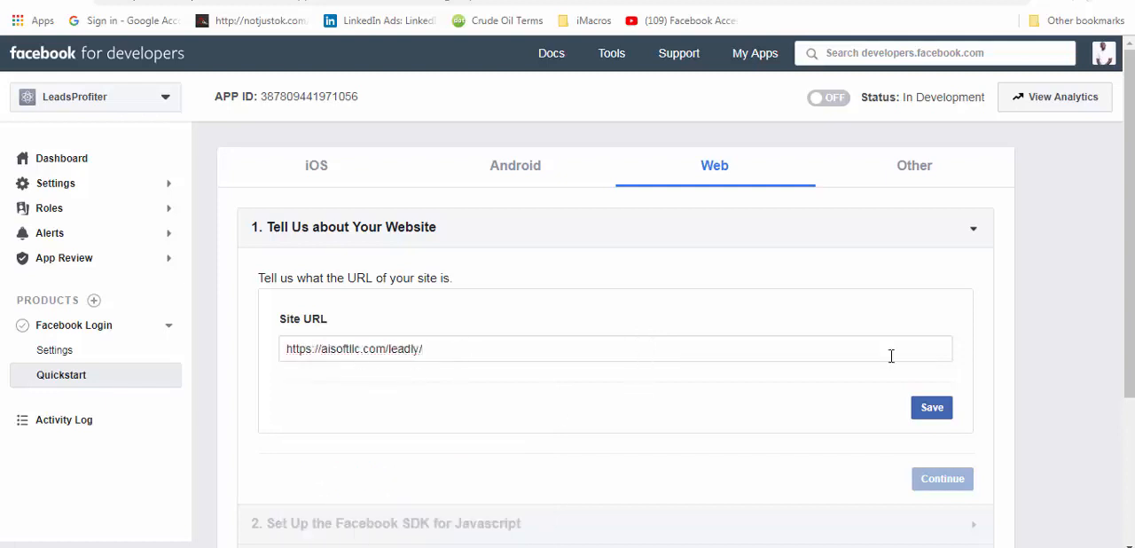
left_click(940, 409)
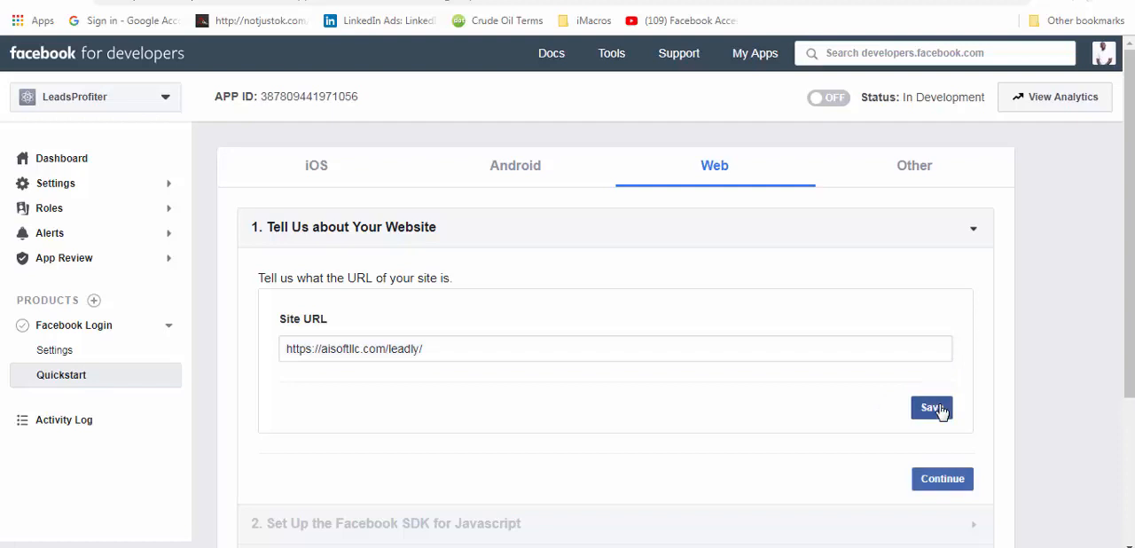
left_click(945, 481)
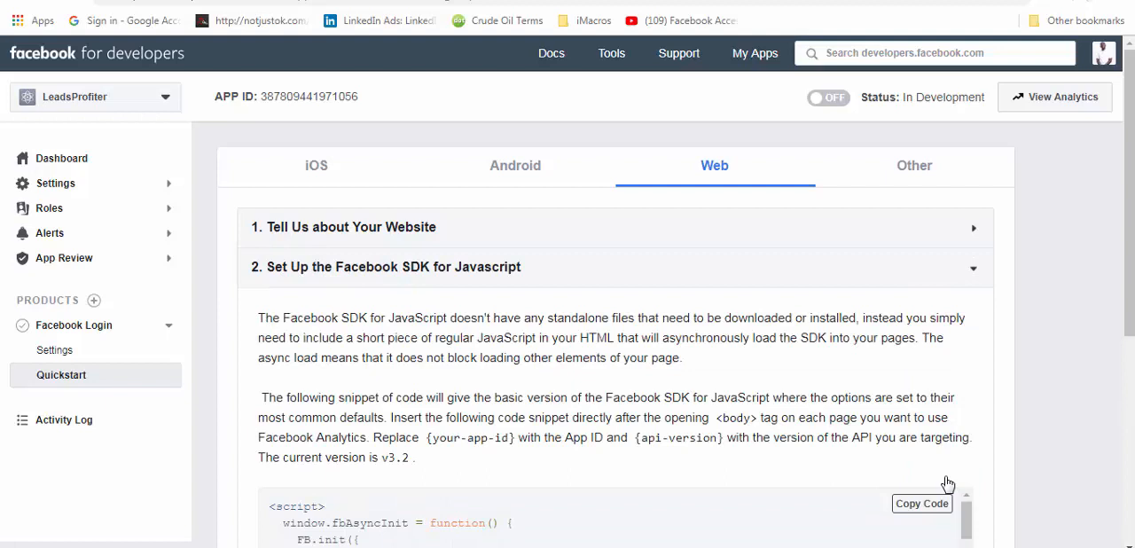
Leave the quickstart for the Facebook Login settings and find the Valid OAuth Redirect URIs field.
left_click_drag(1131, 320, 1131, 466)
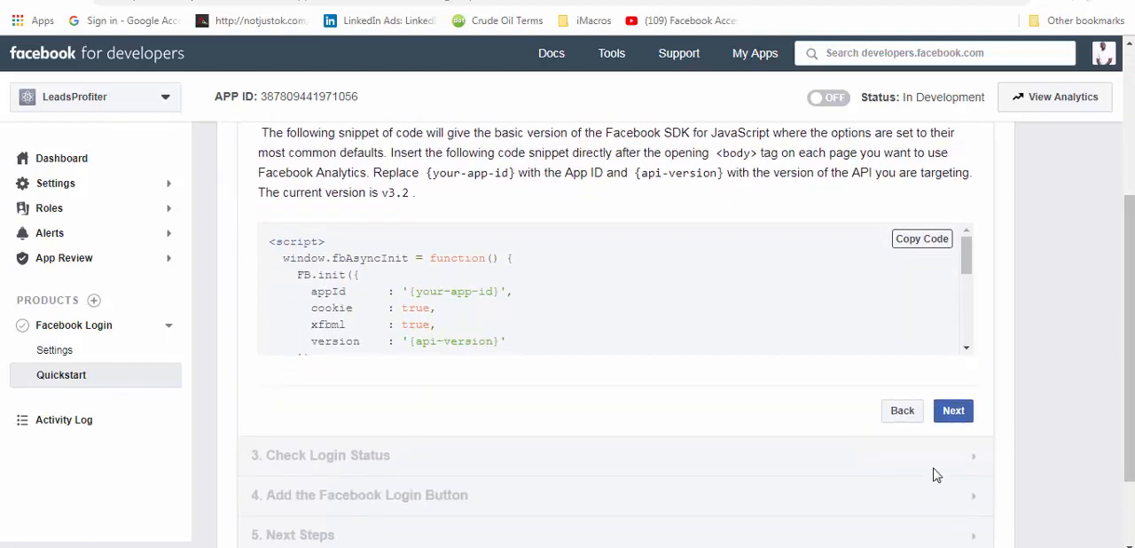
scroll(670, 466, "up", 3)
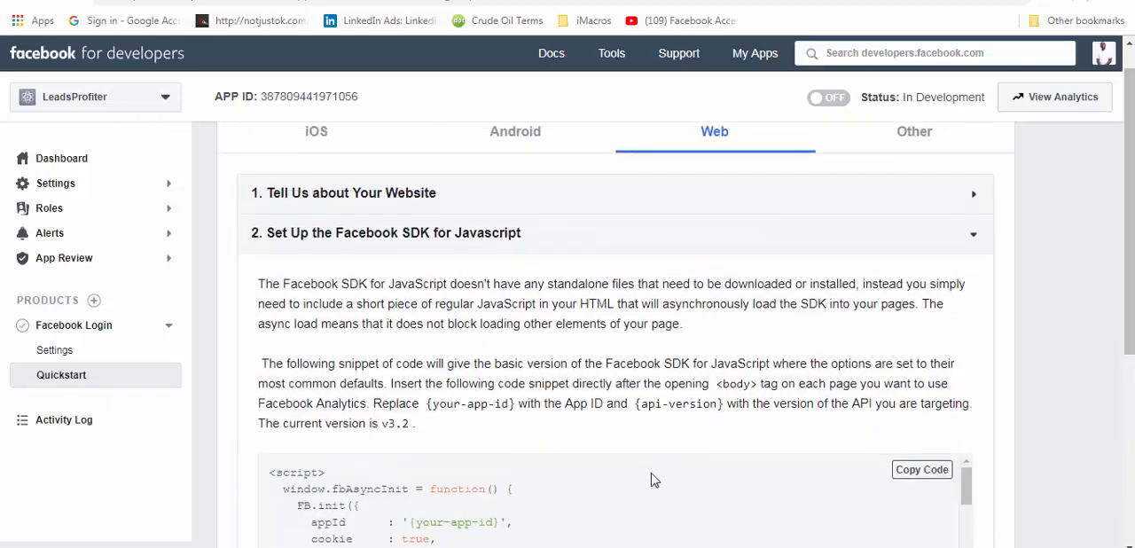
left_click(55, 353)
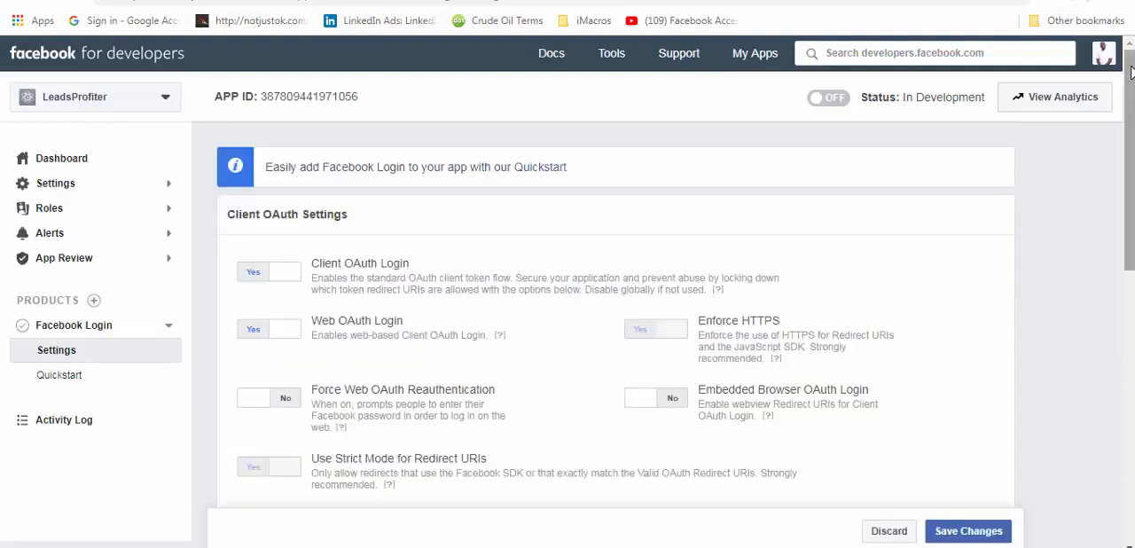
scroll(1129, 177, "down", 1)
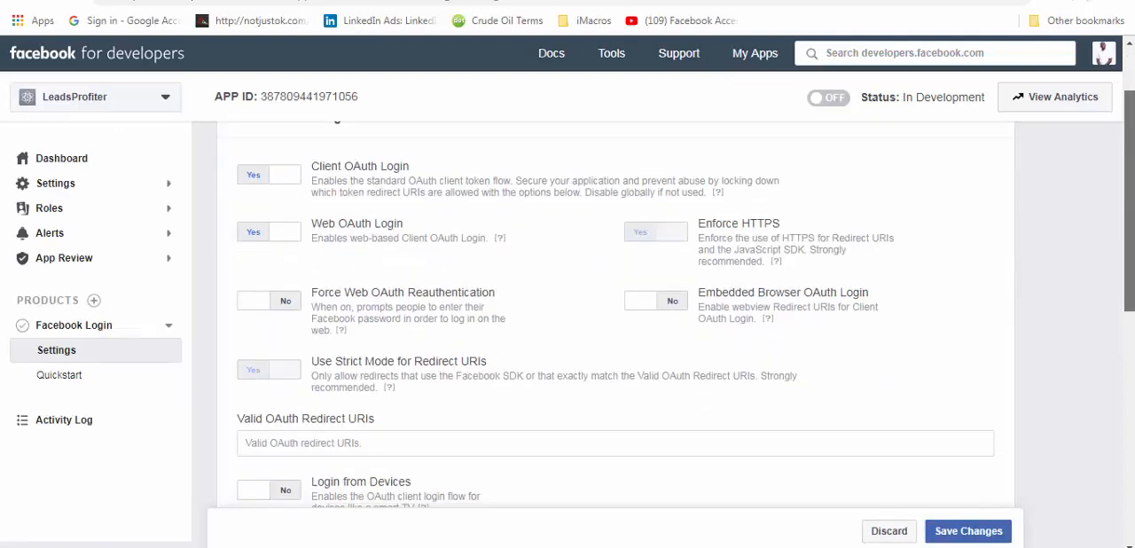
scroll(796, 306, "down", 2)
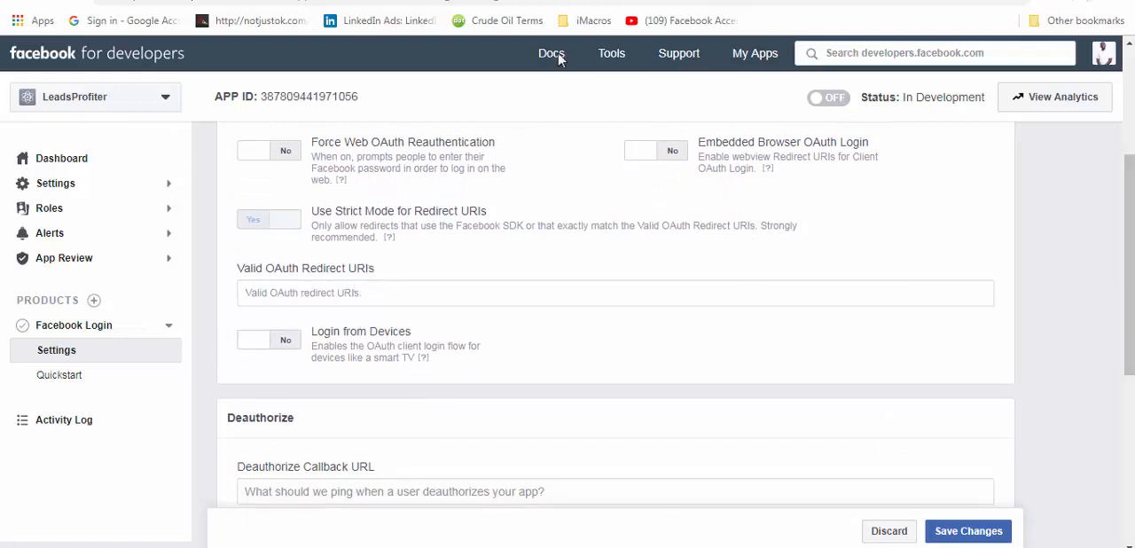
left_click(552, 1)
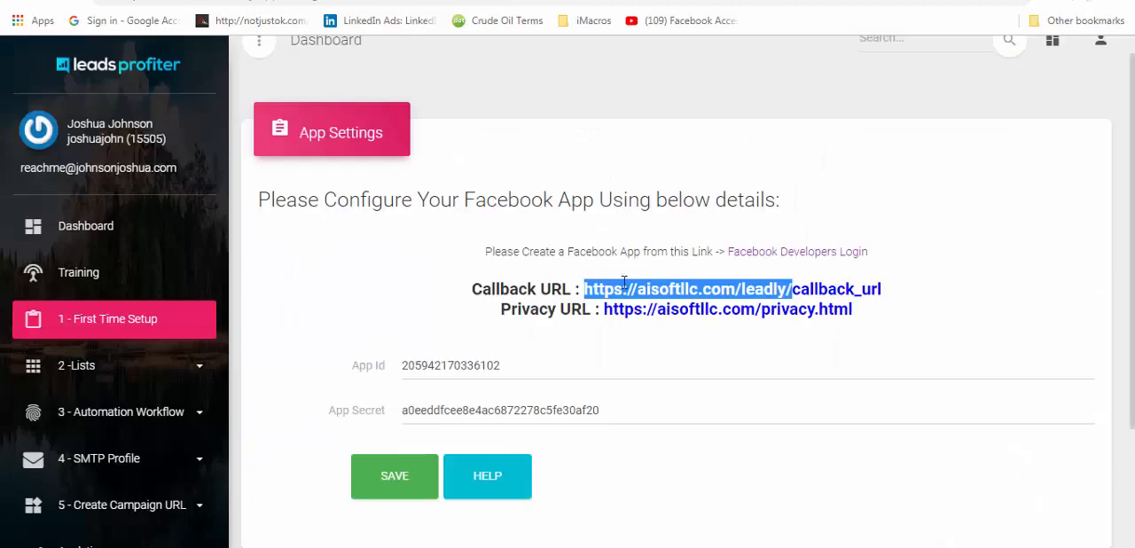
left_click(583, 289)
left_click_drag(584, 289, 887, 286)
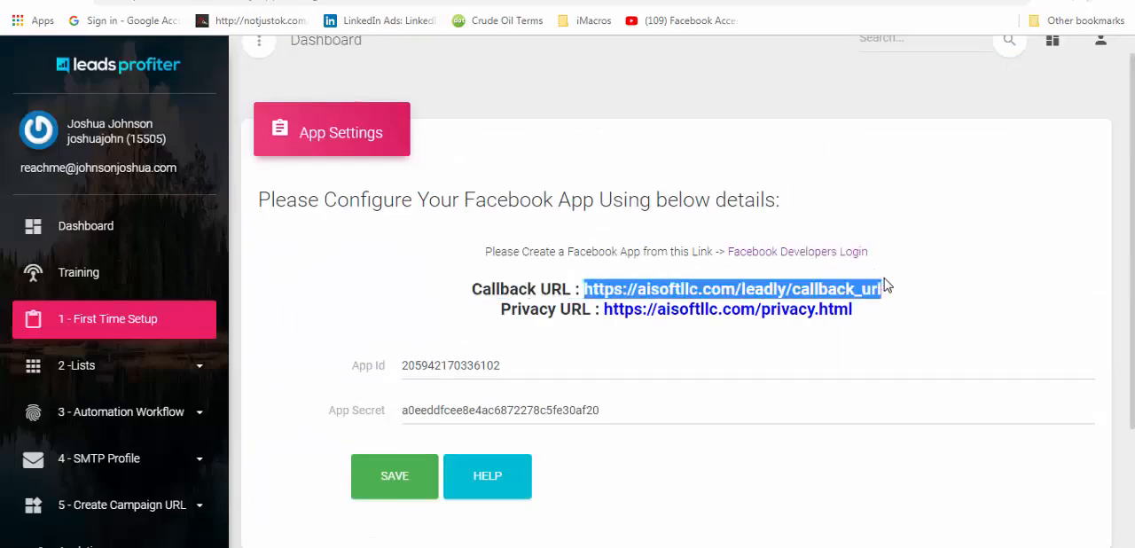
right_click(834, 284)
left_click(841, 294)
left_click(621, 1)
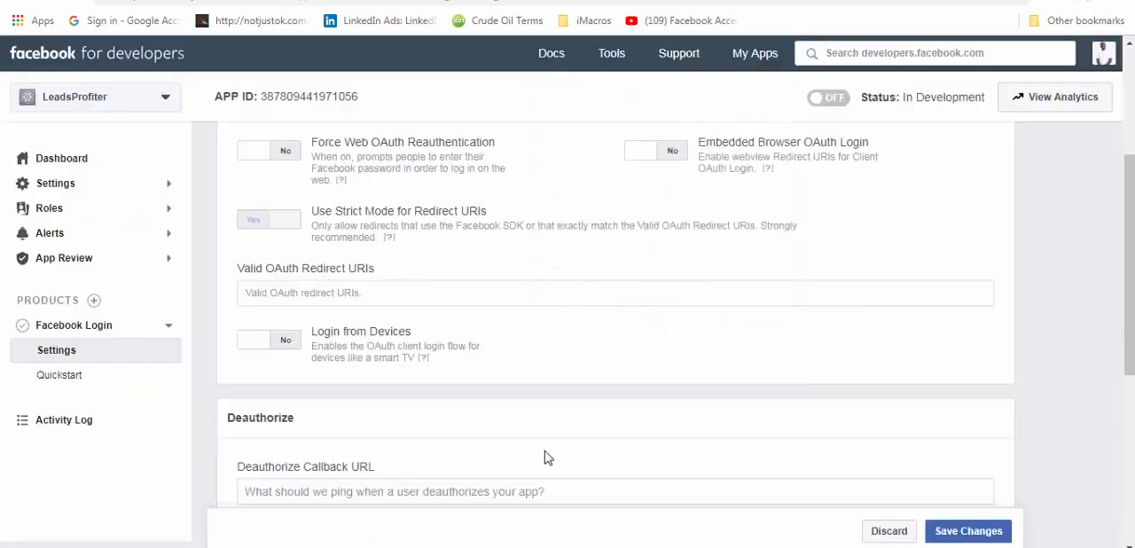
left_click(399, 288)
key("ctrl+v")
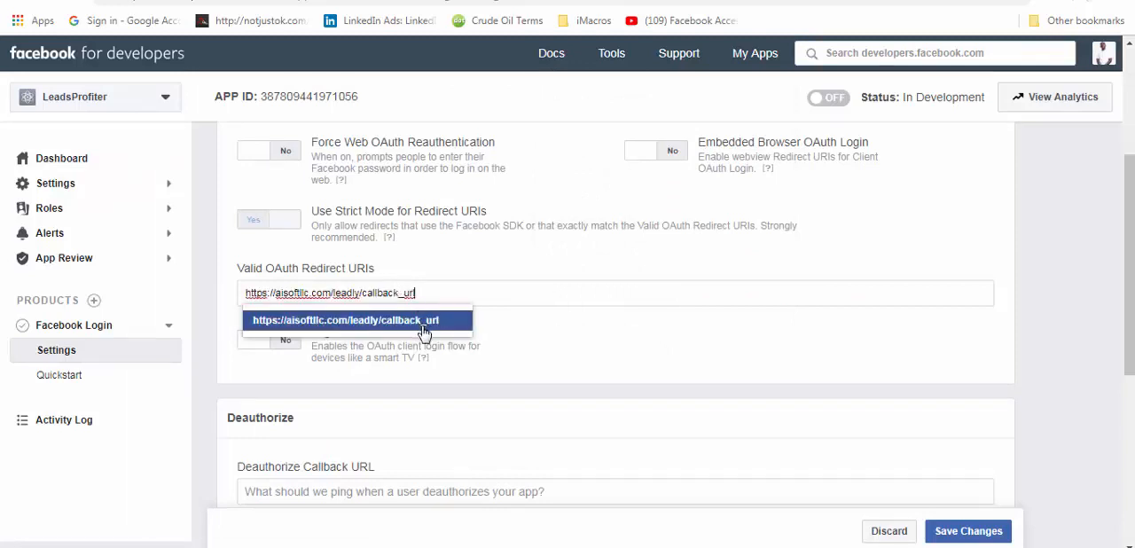
left_click(392, 327)
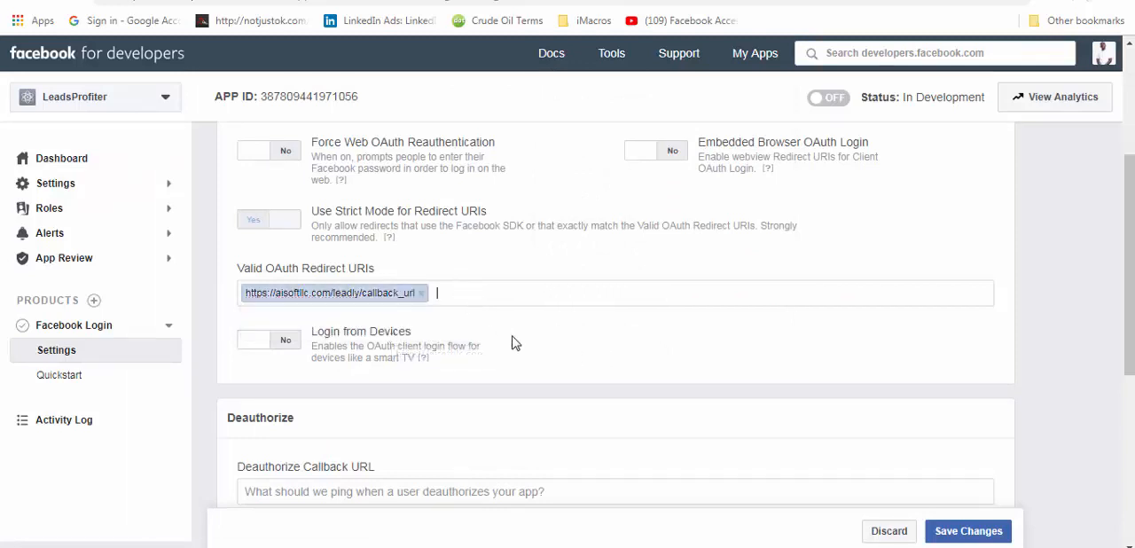
left_click(968, 536)
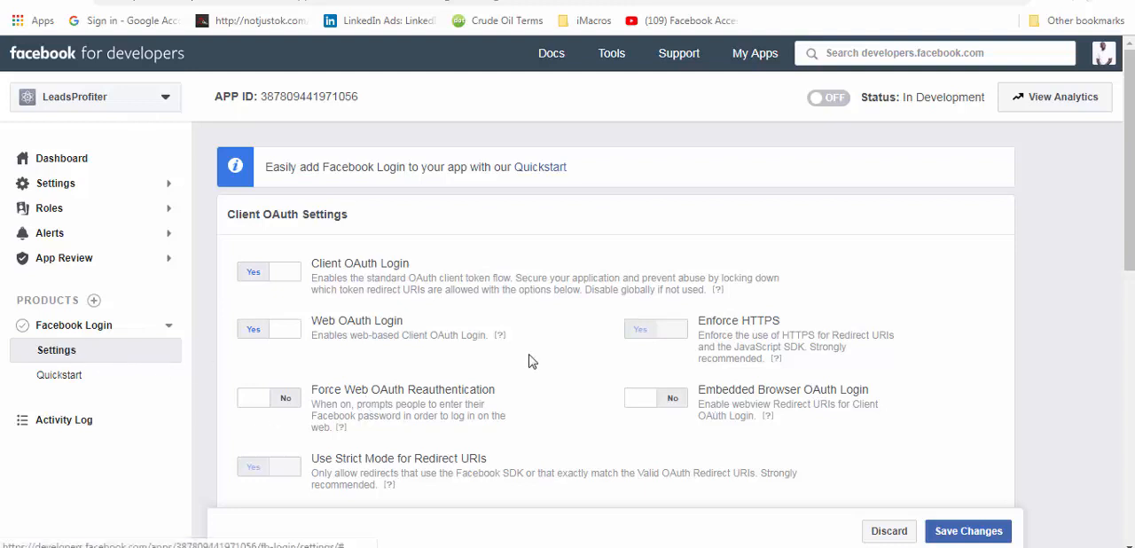
scroll(476, 288, "down", 3)
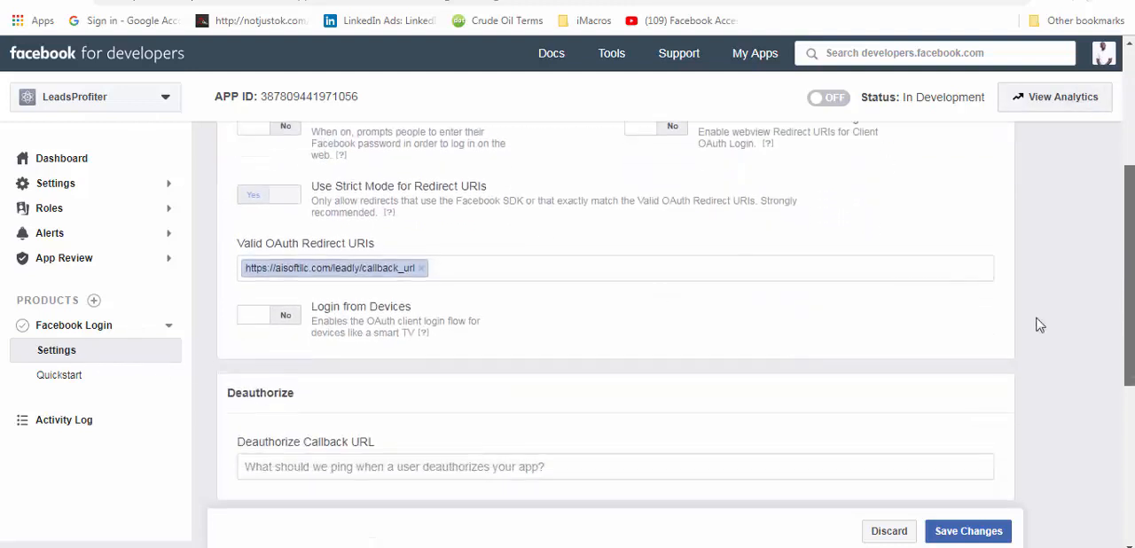
left_click(545, 0)
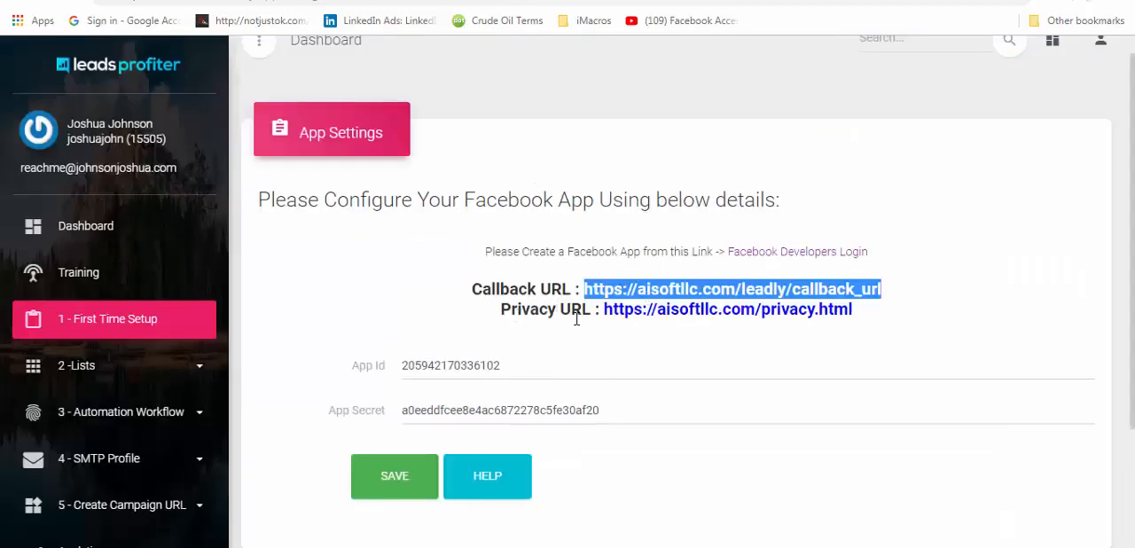
left_click_drag(603, 311, 866, 318)
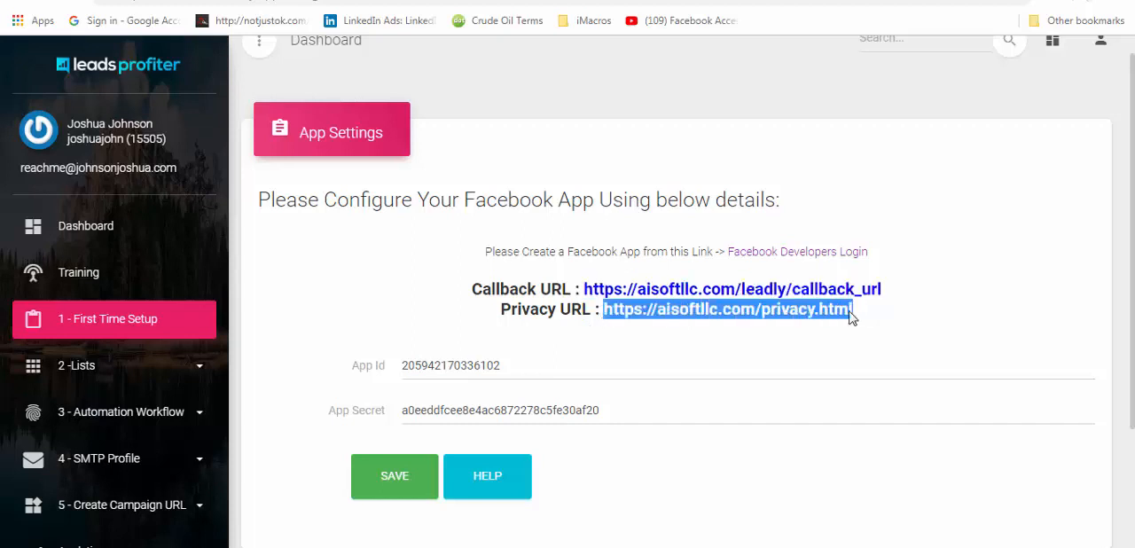
right_click(828, 311)
left_click(854, 328)
left_click(687, 1)
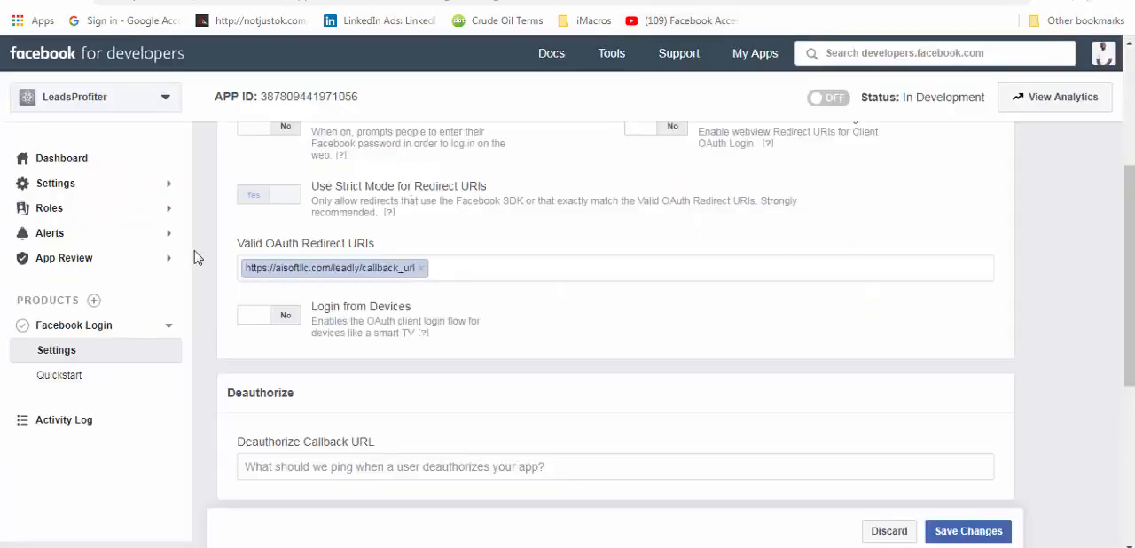
left_click(101, 190)
left_click(50, 213)
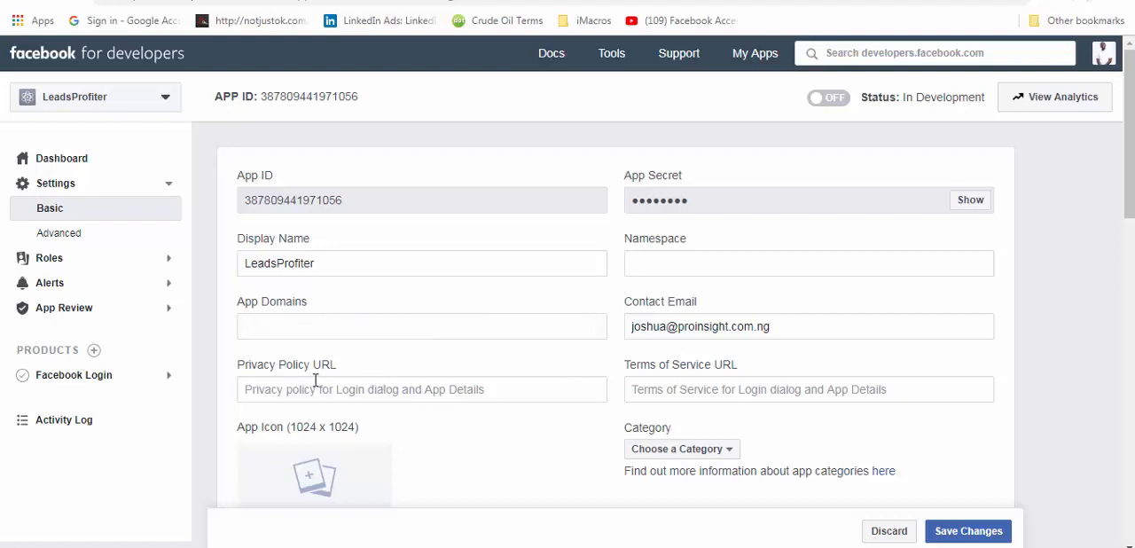
left_click(351, 398)
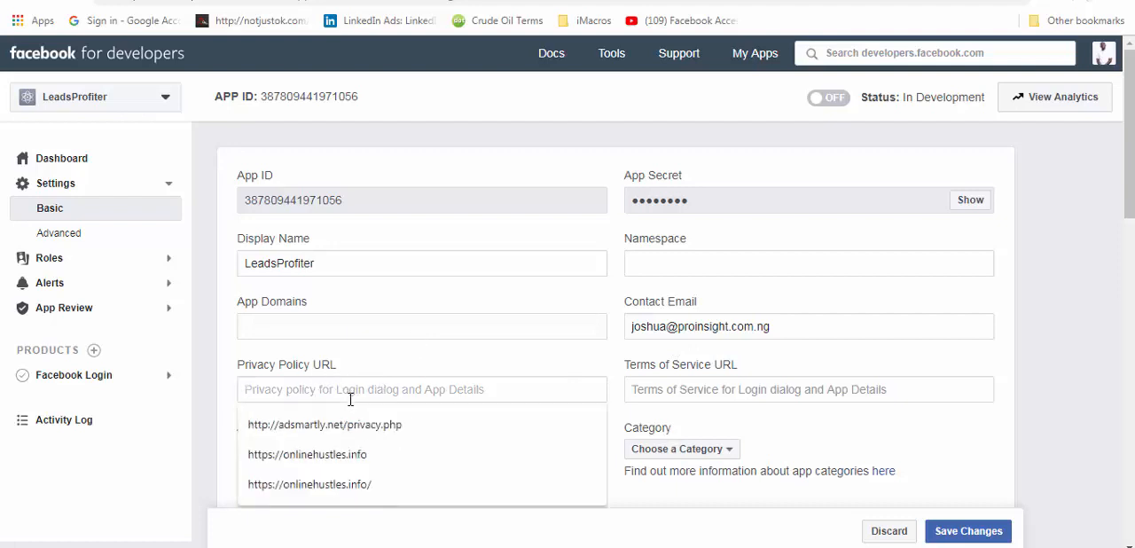
key("ctrl+v")
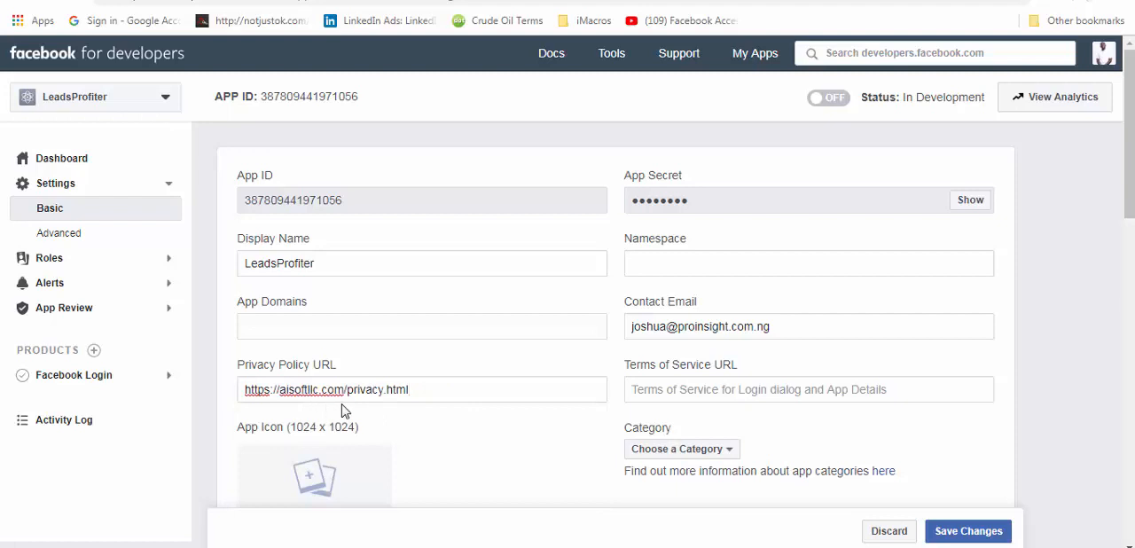
left_click(692, 451)
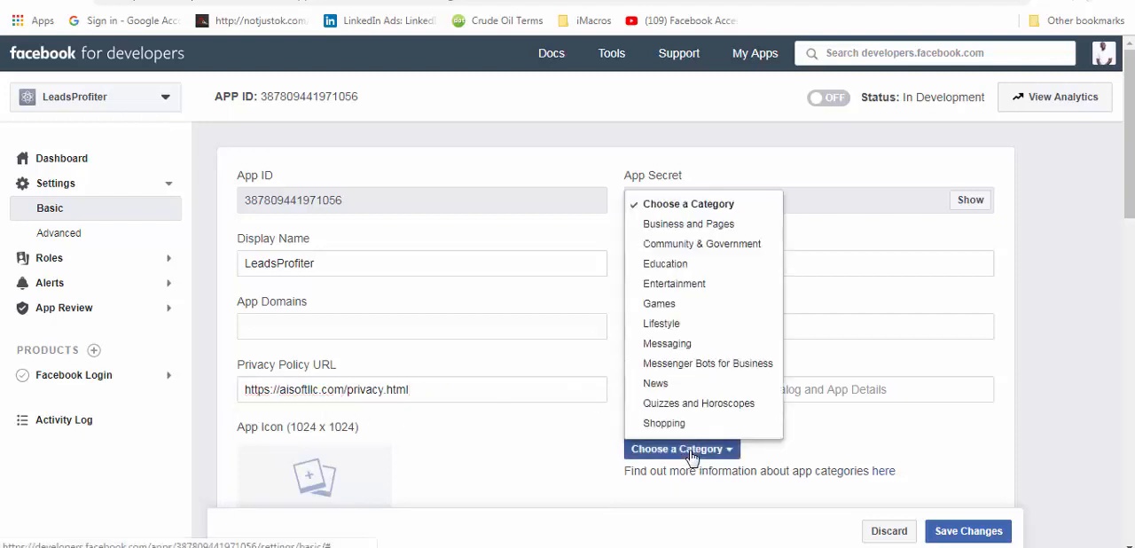
left_click(698, 229)
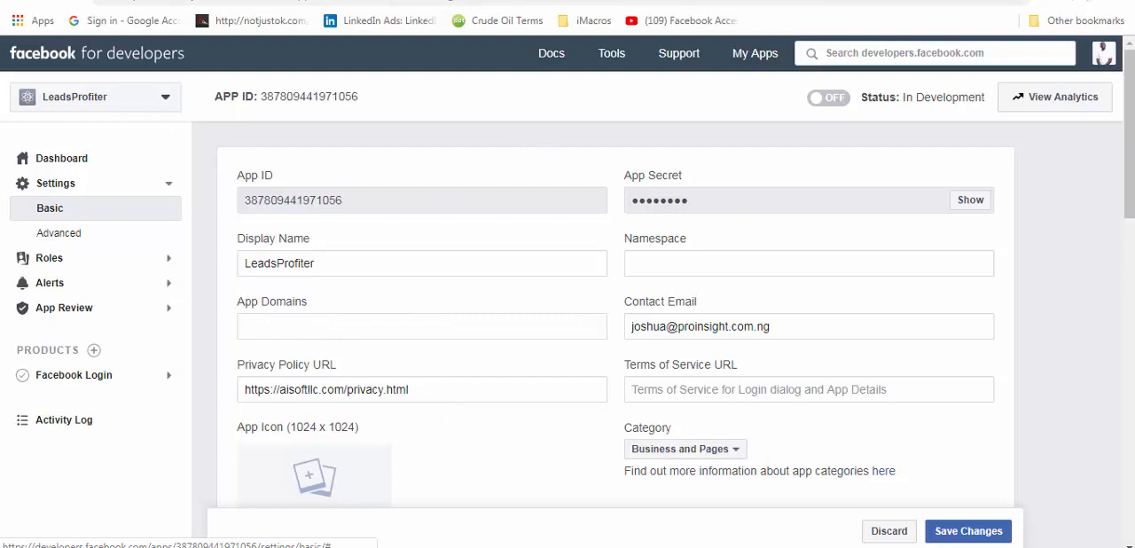
Copy only the domain aisoftllc.com from the callback URL on the Leads Profiter setup page.
key("ctrl+shift+Tab")
left_click(641, 343)
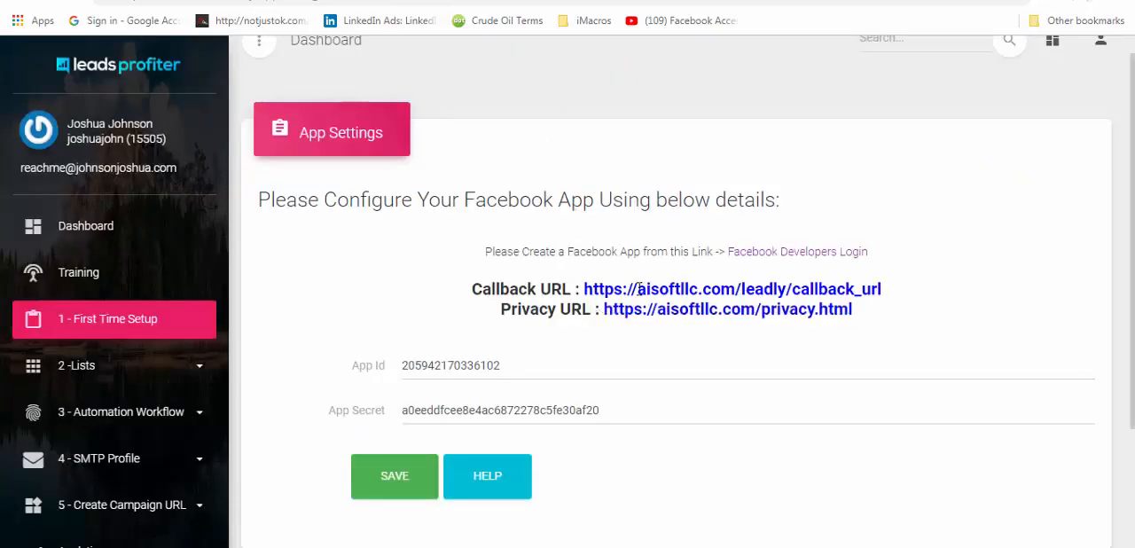
left_click_drag(644, 288, 726, 285)
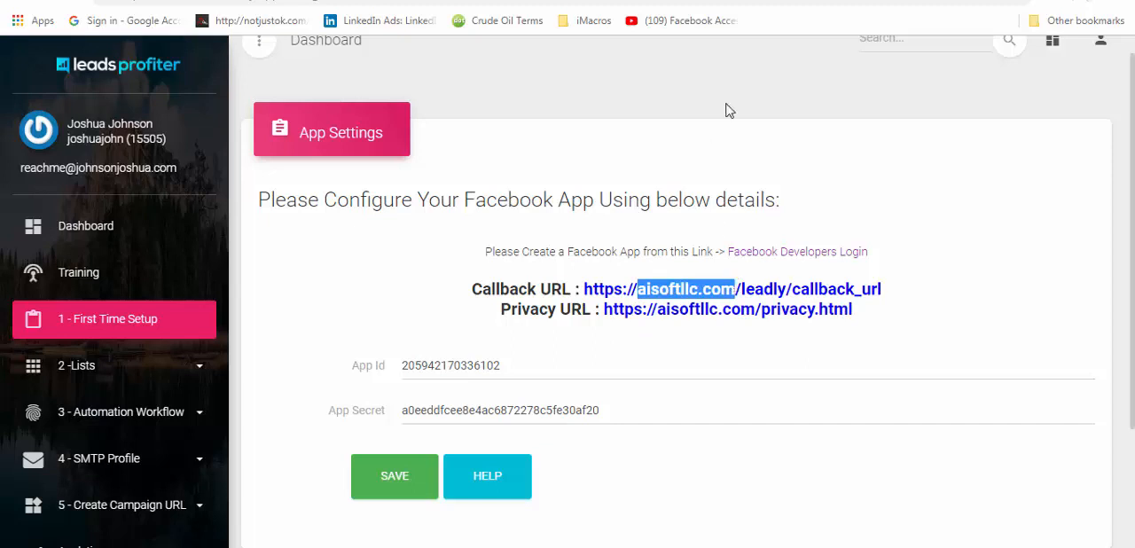
Add aisoftllc.com to the Facebook app's App Domains and save the basic settings.
left_click(637, 0)
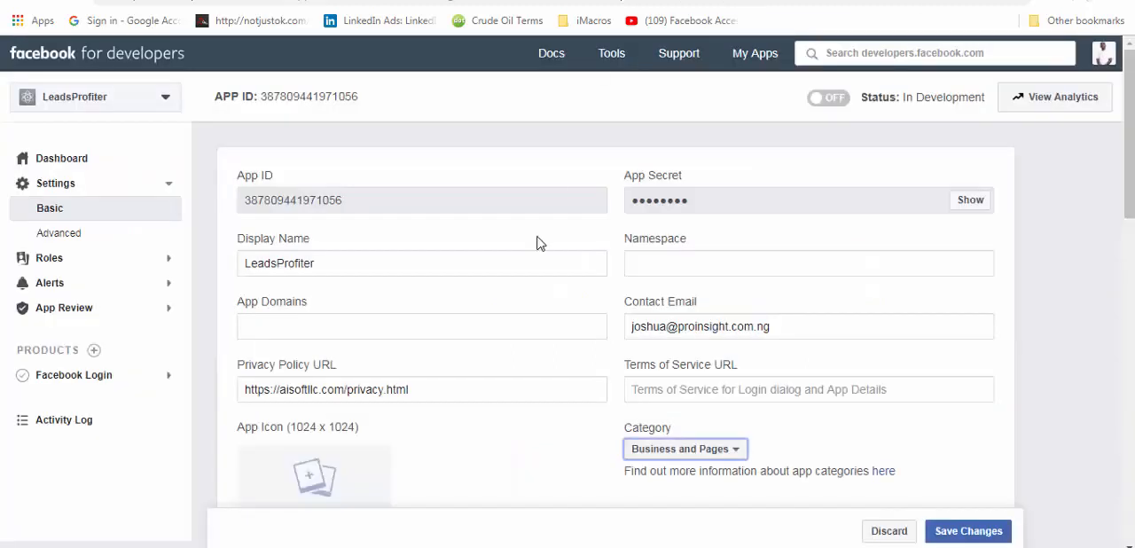
left_click(493, 322)
key("ctrl+v")
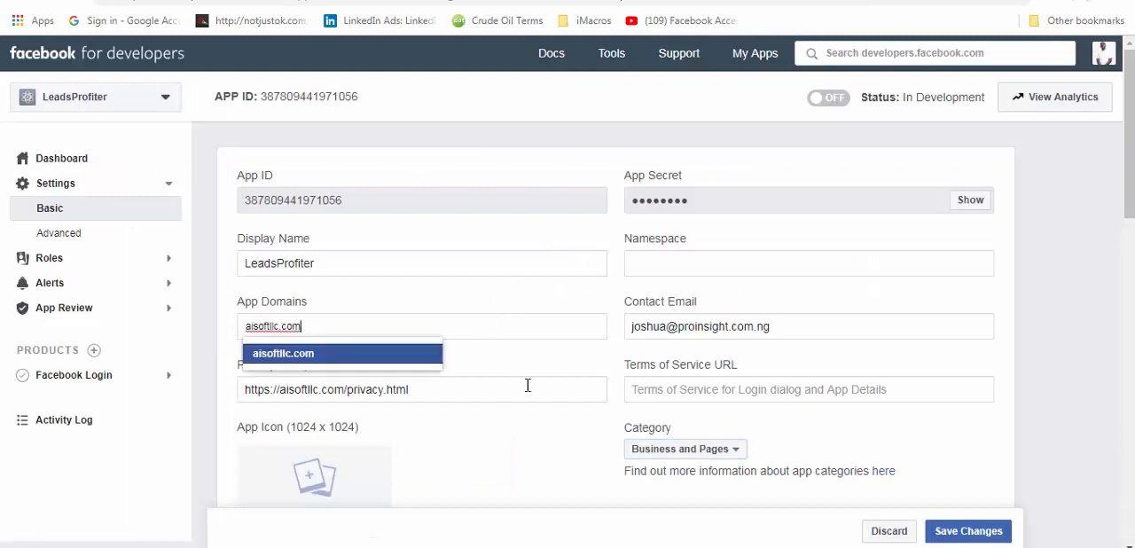
left_click(426, 355)
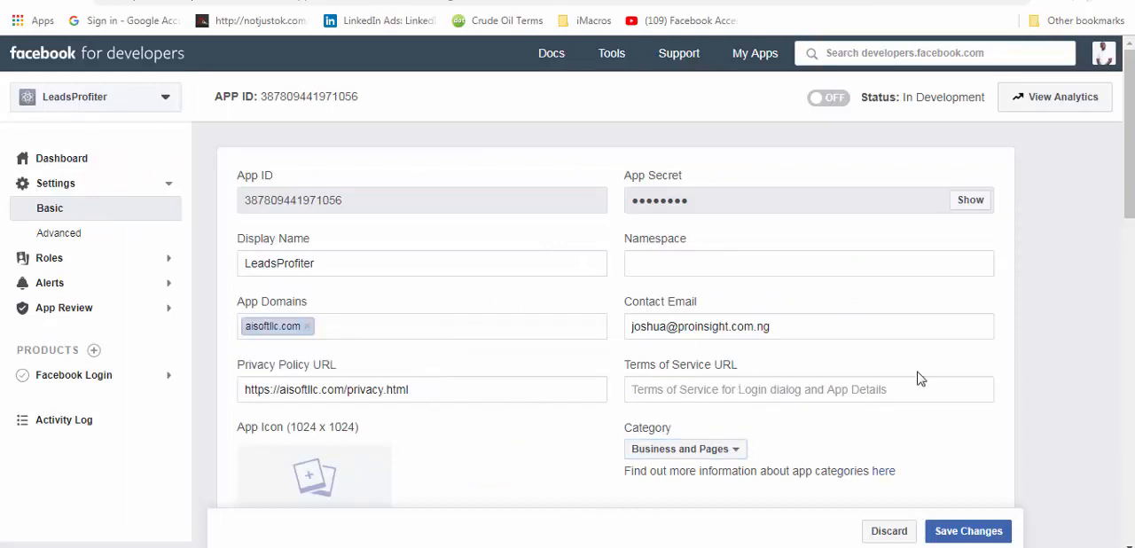
left_click(969, 531)
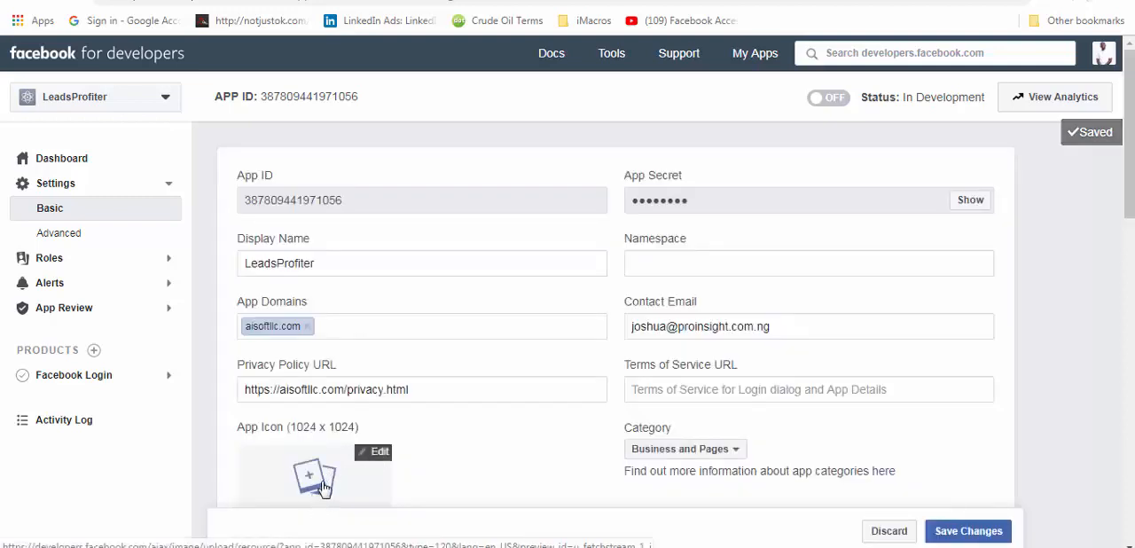
Copy the App ID from the Facebook app's basic settings into the App Id field on the Leads Profiter setup page.
double_click(275, 201)
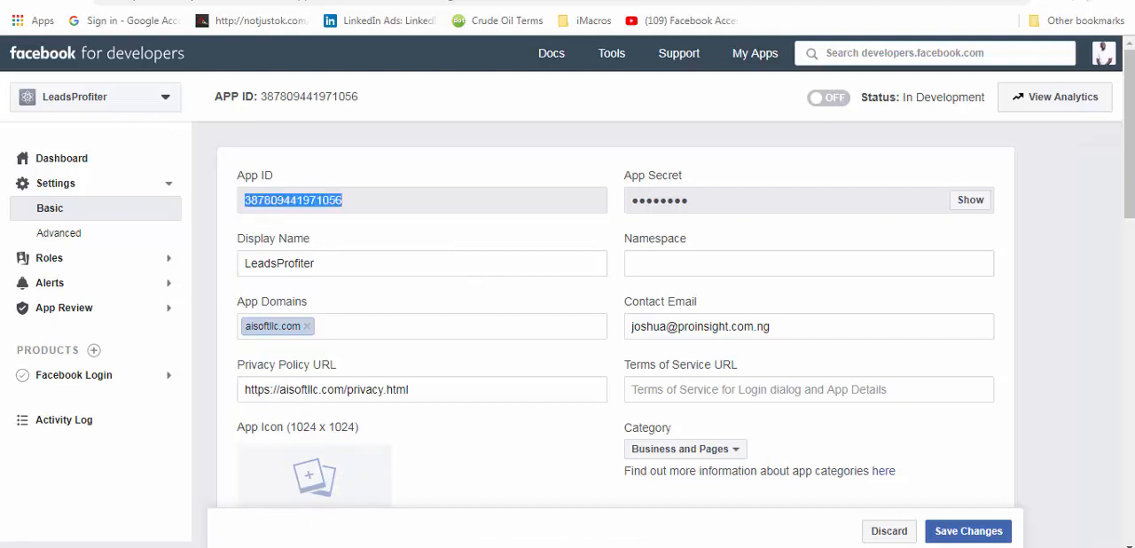
left_click(567, 1)
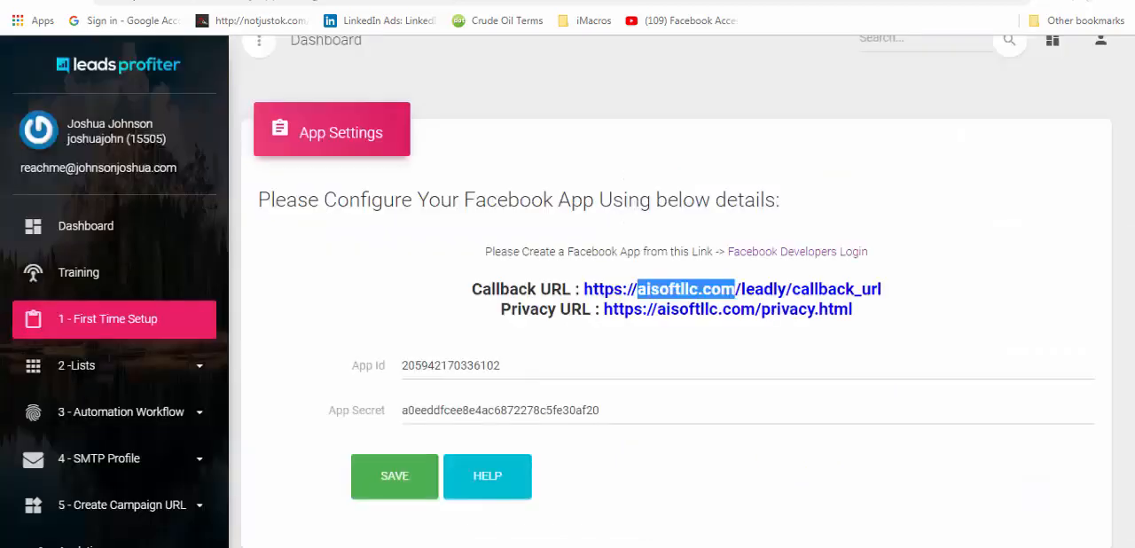
double_click(597, 367)
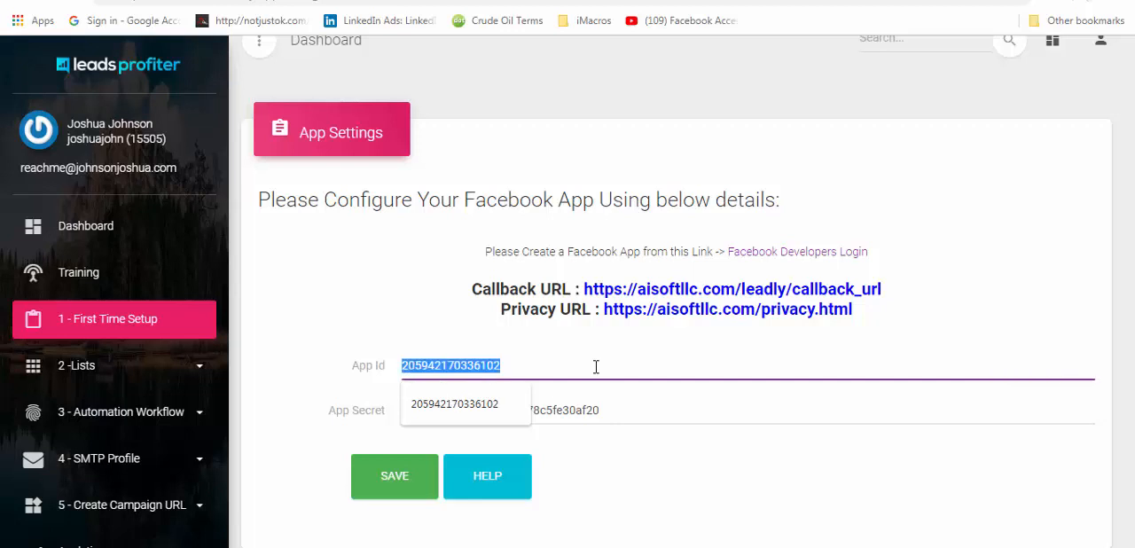
key("ctrl+v")
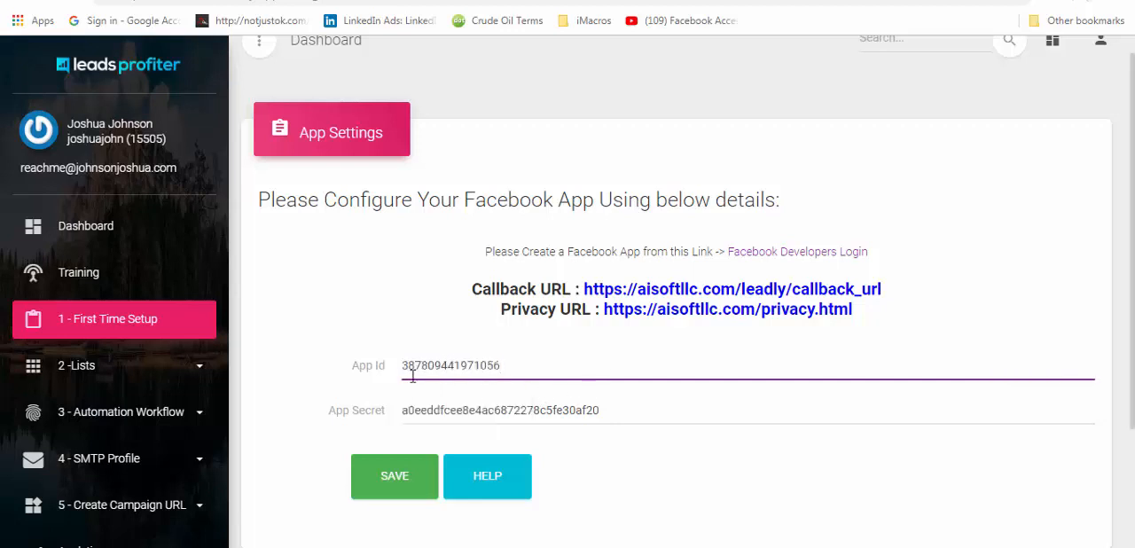
Clear the App Secret field in Leads Profiter, and reveal the Facebook app's secret by submitting the account password.
double_click(415, 412)
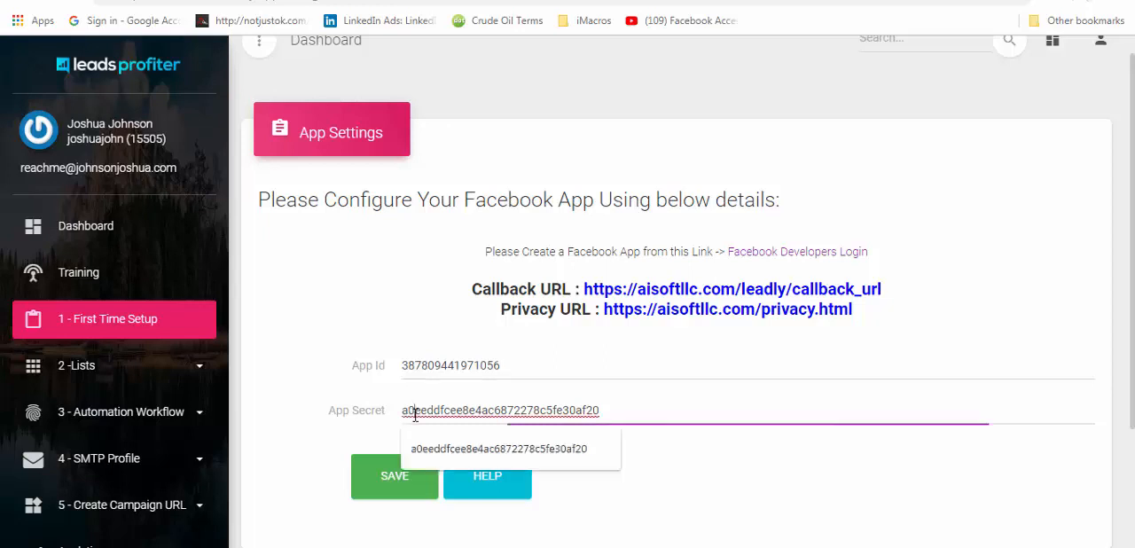
key("BackSpace")
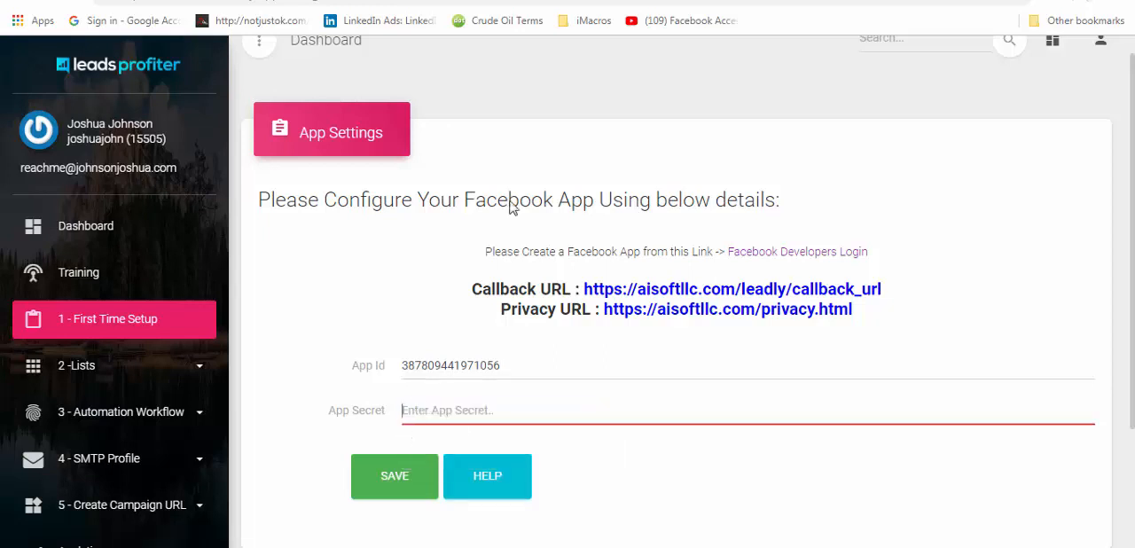
left_click(674, 1)
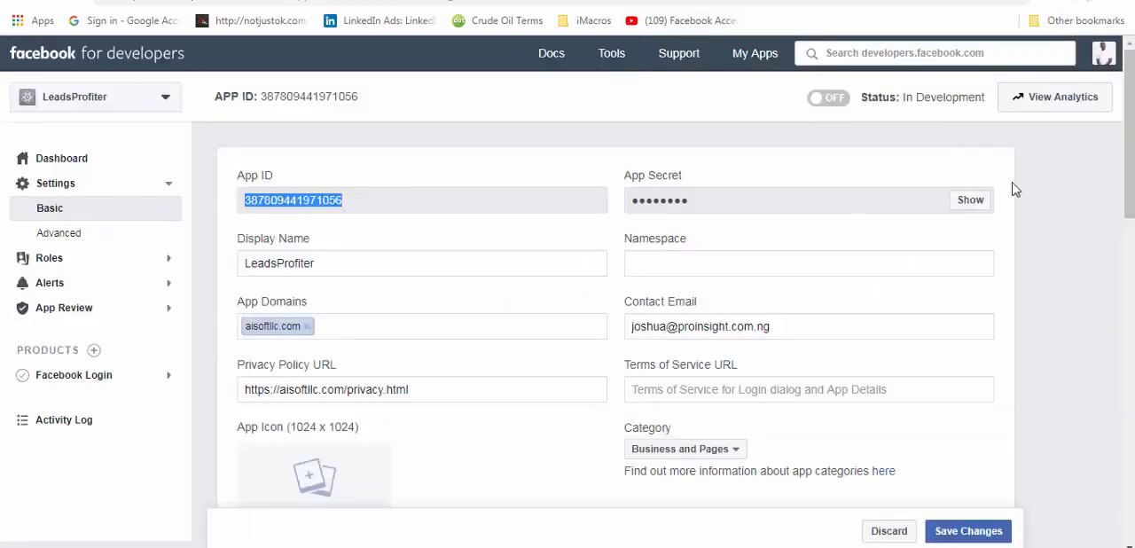
left_click(979, 204)
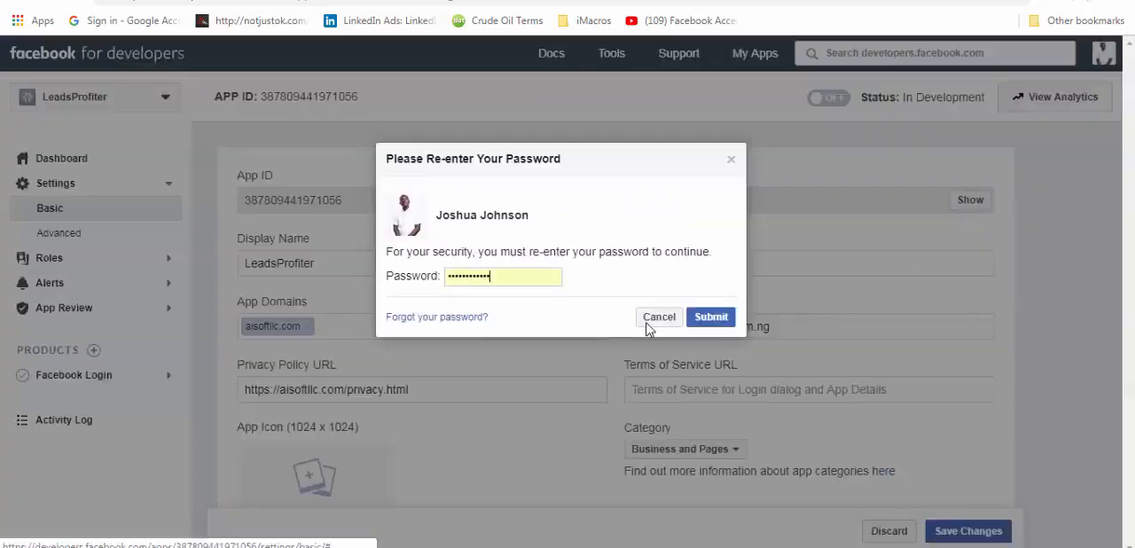
left_click(712, 317)
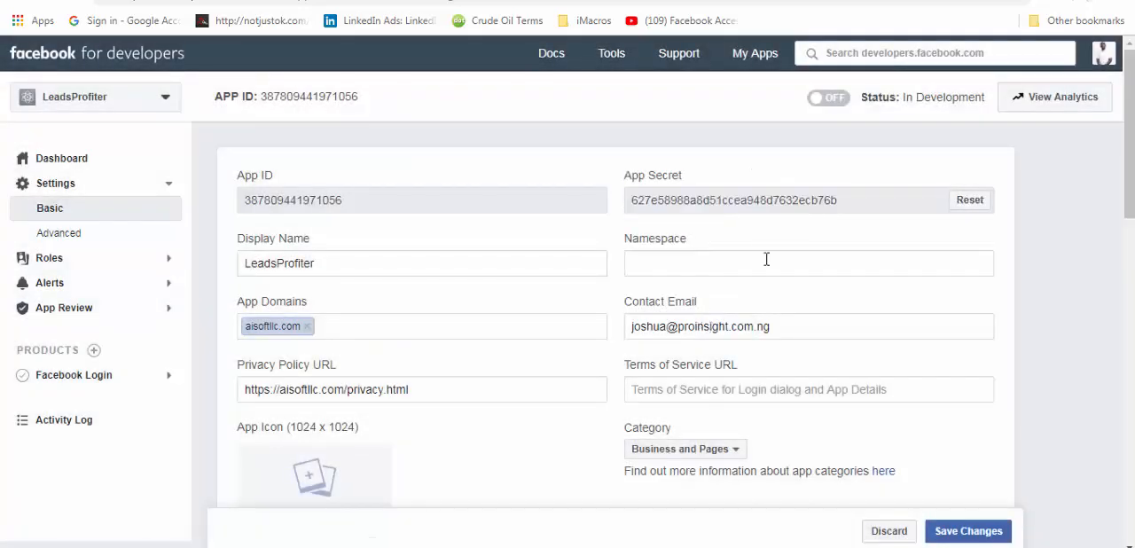
Copy the Facebook app's secret into the App Secret field in Leads Profiter and save the app settings.
double_click(719, 201)
right_click(718, 200)
left_click(738, 213)
key("ctrl+Tab")
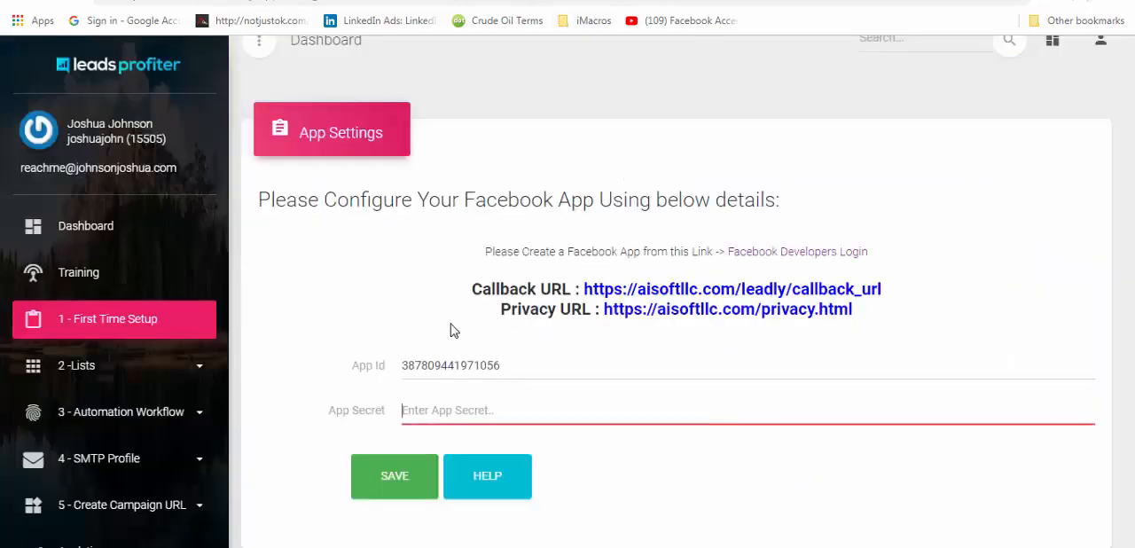
left_click(461, 408)
key("ctrl+v")
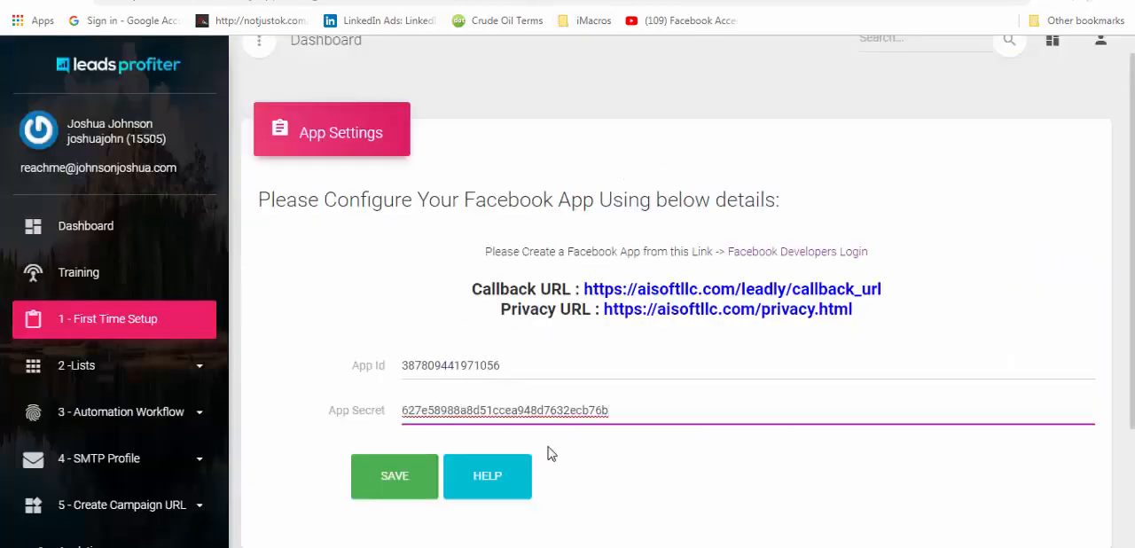
left_click(387, 482)
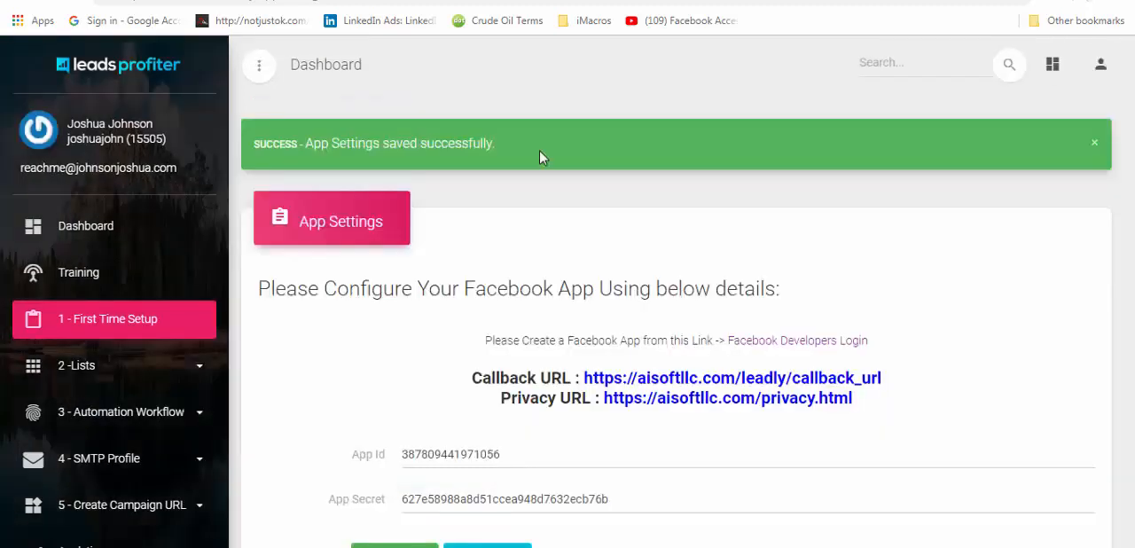
Return to the LeadsProfiter app on Facebook for Developers and switch its status from In Development to Live.
left_click(608, 1)
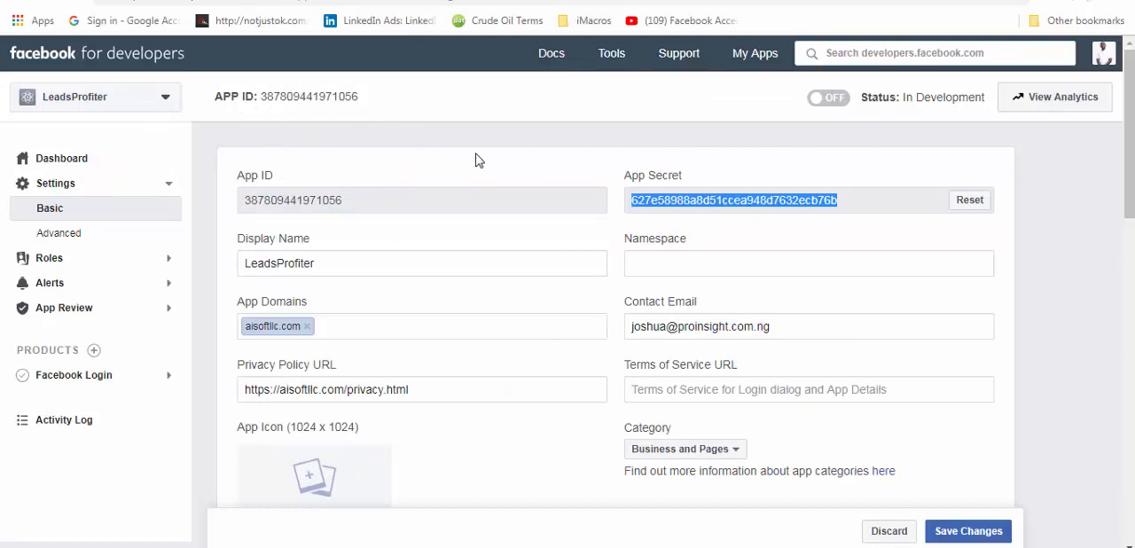
left_click(148, 319)
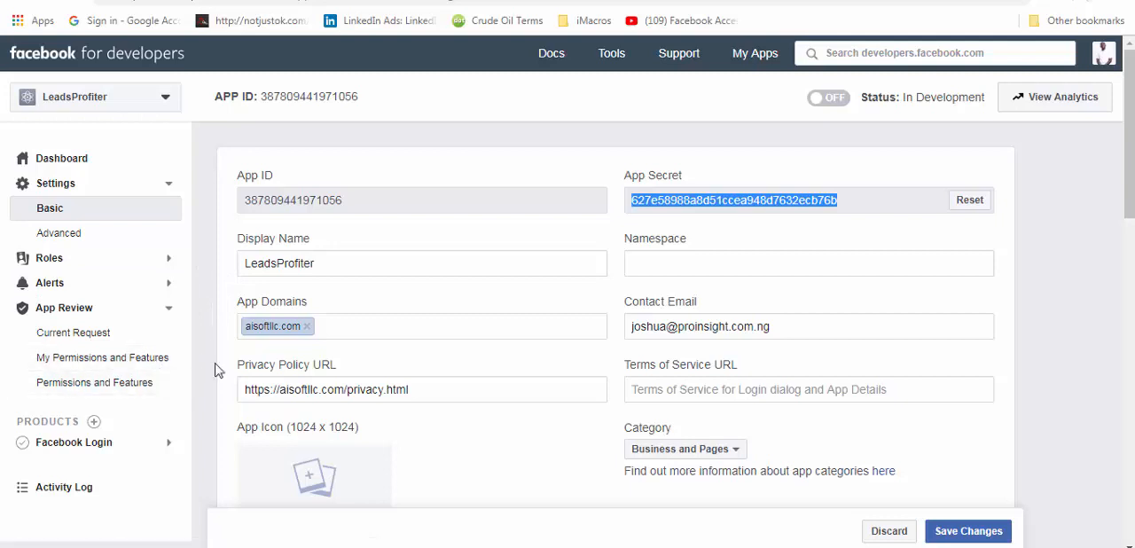
left_click(830, 103)
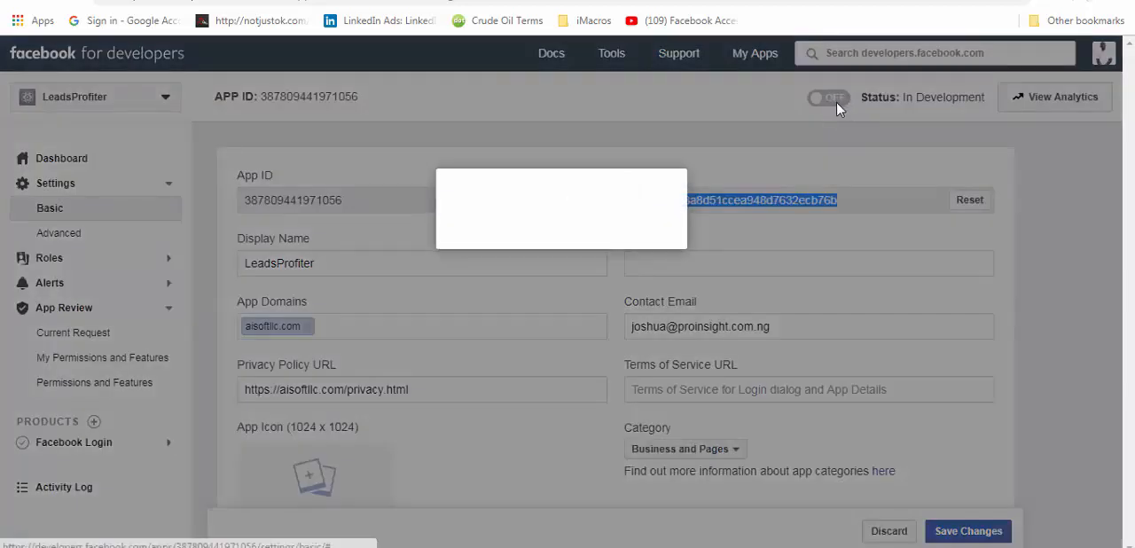
left_click(708, 291)
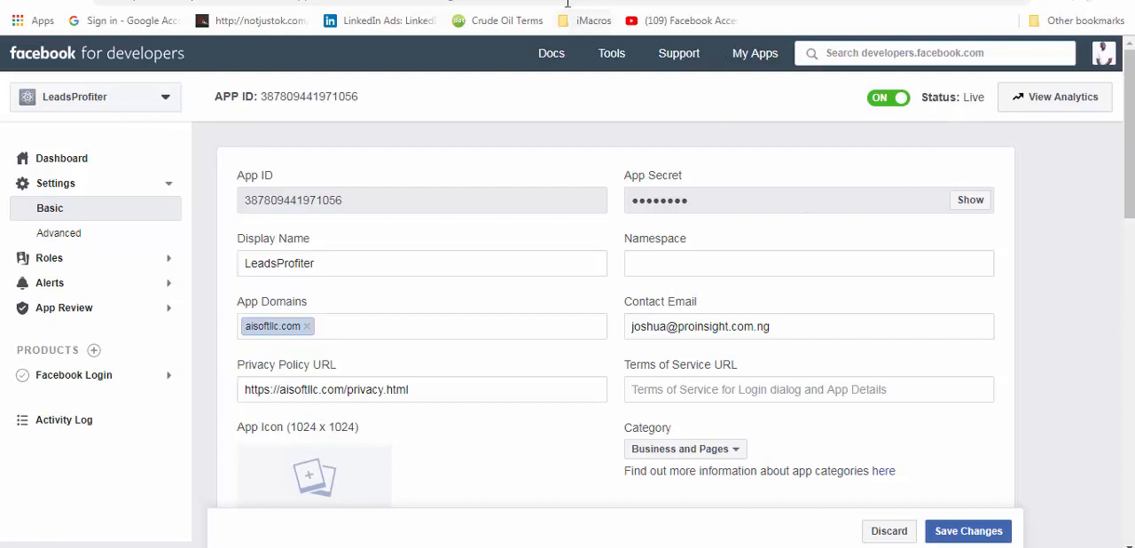
Go back to Leads Profiter and view the leads stored in the LeadCatch list.
key("ctrl+shift+Tab")
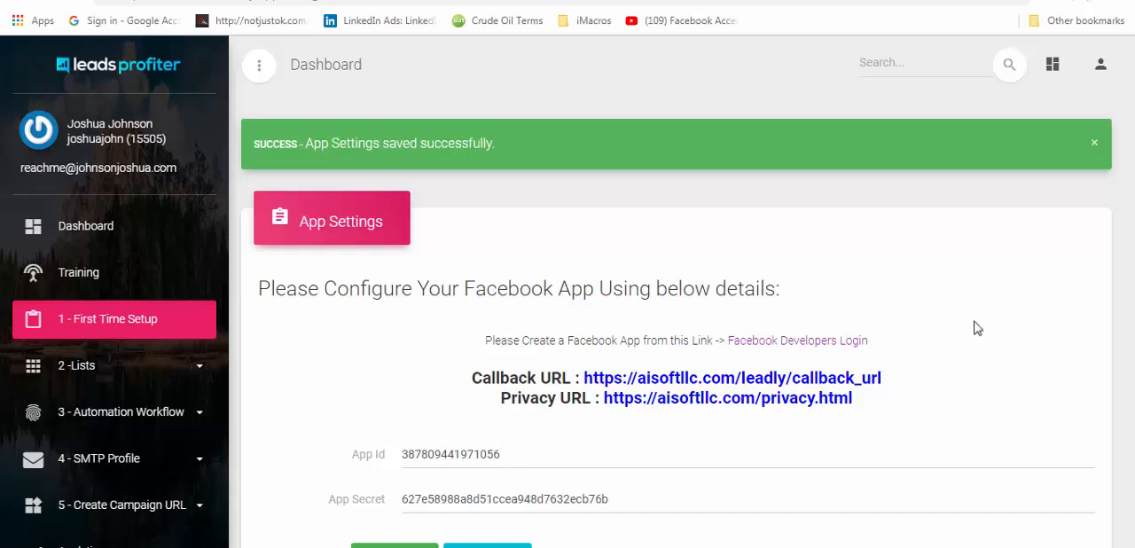
left_click(165, 367)
scroll(226, 327, "down", 1)
scroll(224, 327, "down", 2)
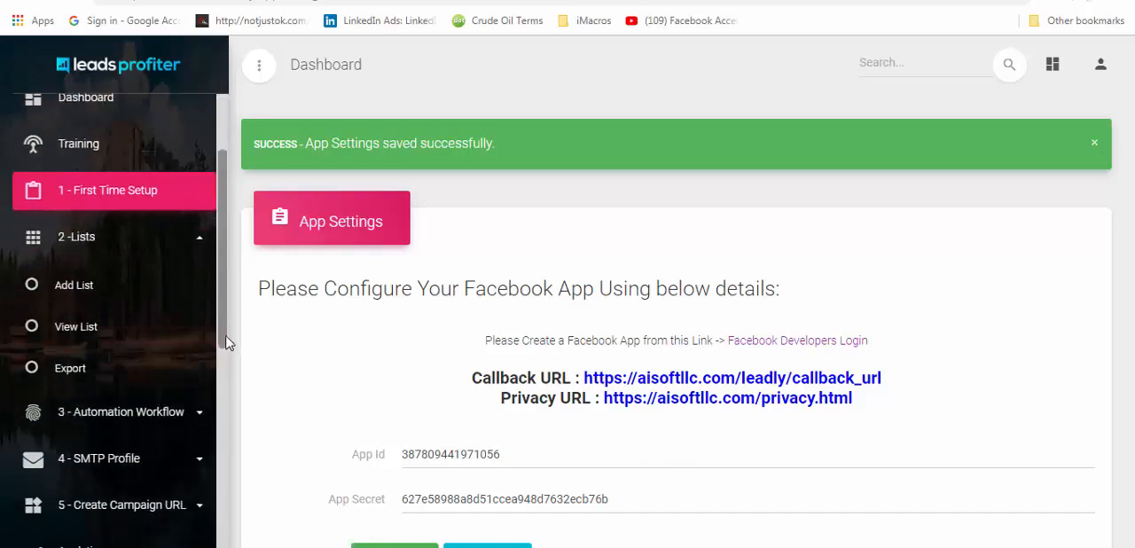
left_click(123, 336)
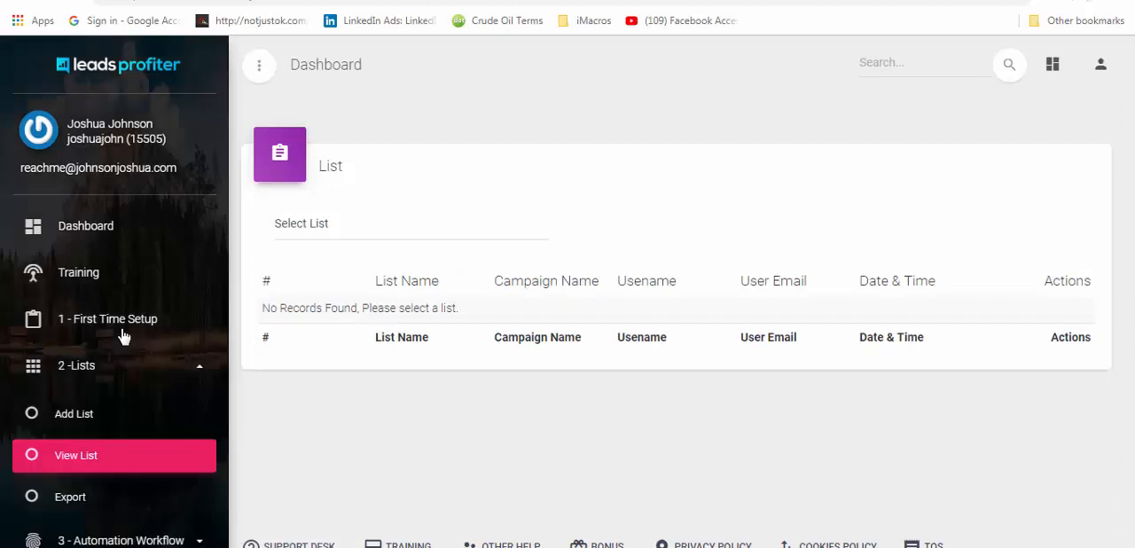
left_click(348, 233)
left_click(351, 263)
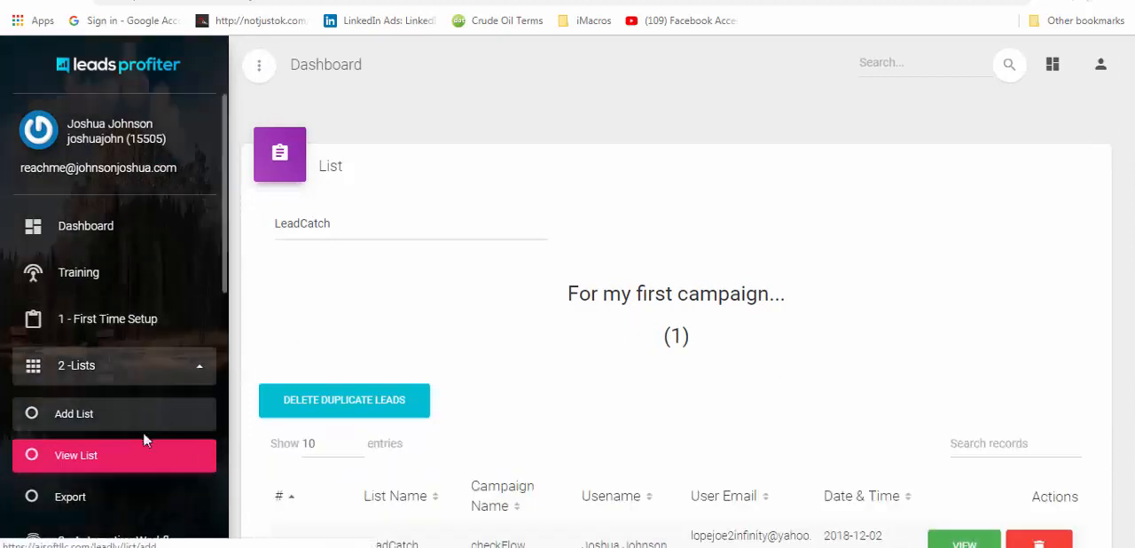
Try out the lead export filter with the LeadCatch list and both the start and end dates set to 12/03/2018.
left_click(70, 506)
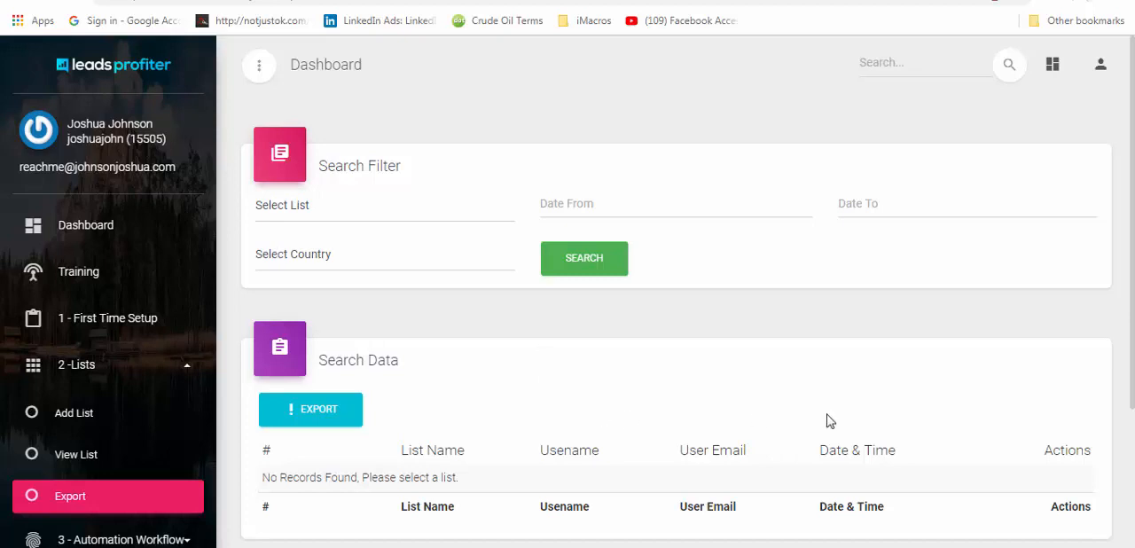
left_click(443, 221)
left_click(447, 241)
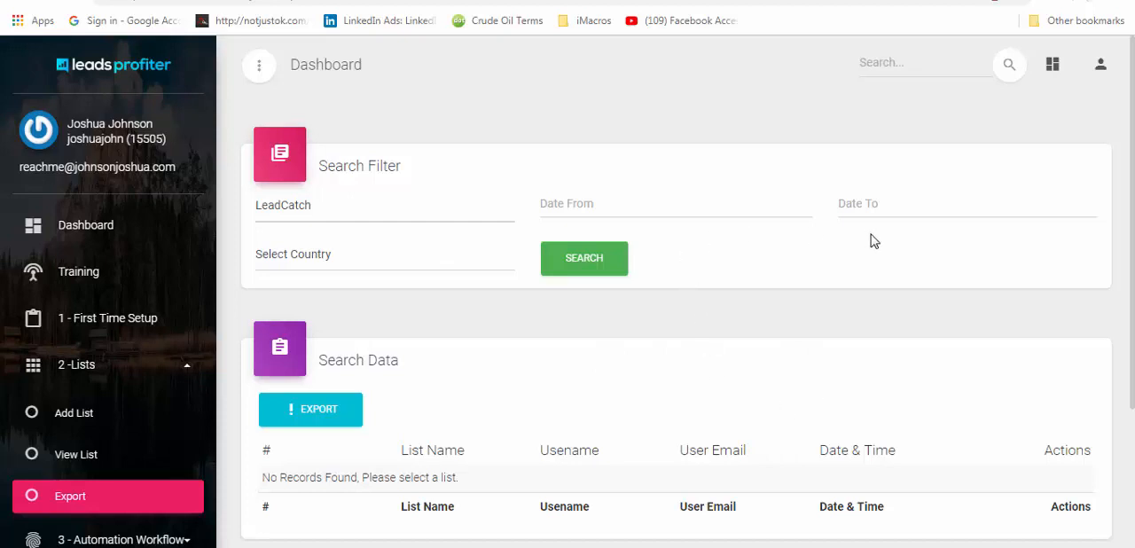
left_click(760, 204)
left_click(952, 197)
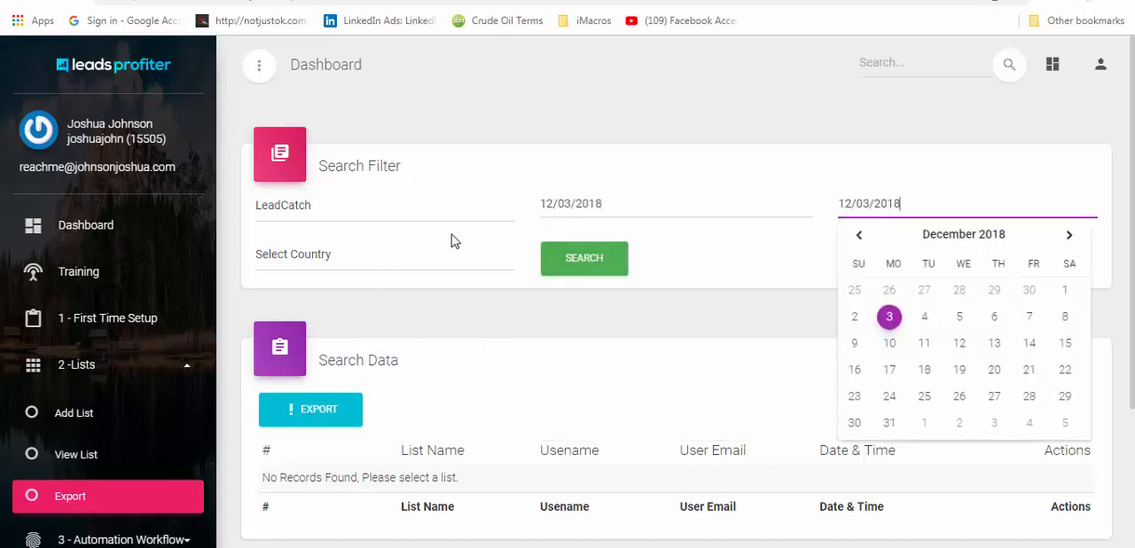
left_click(444, 259)
left_click(440, 279)
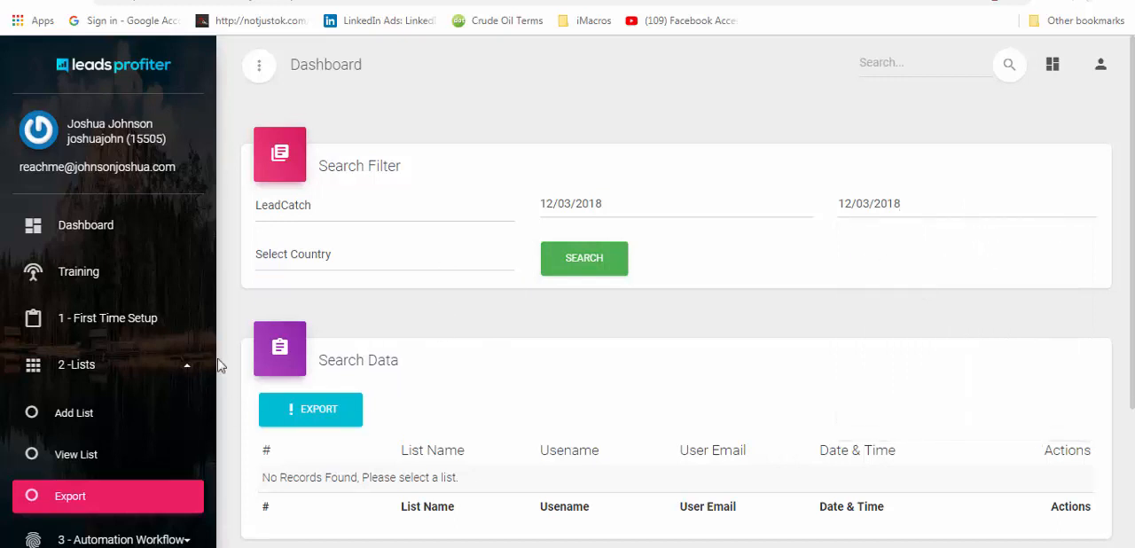
Start a new list in Leads Profiter and name it LeadsProfiter.
left_click(104, 376)
left_click(105, 379)
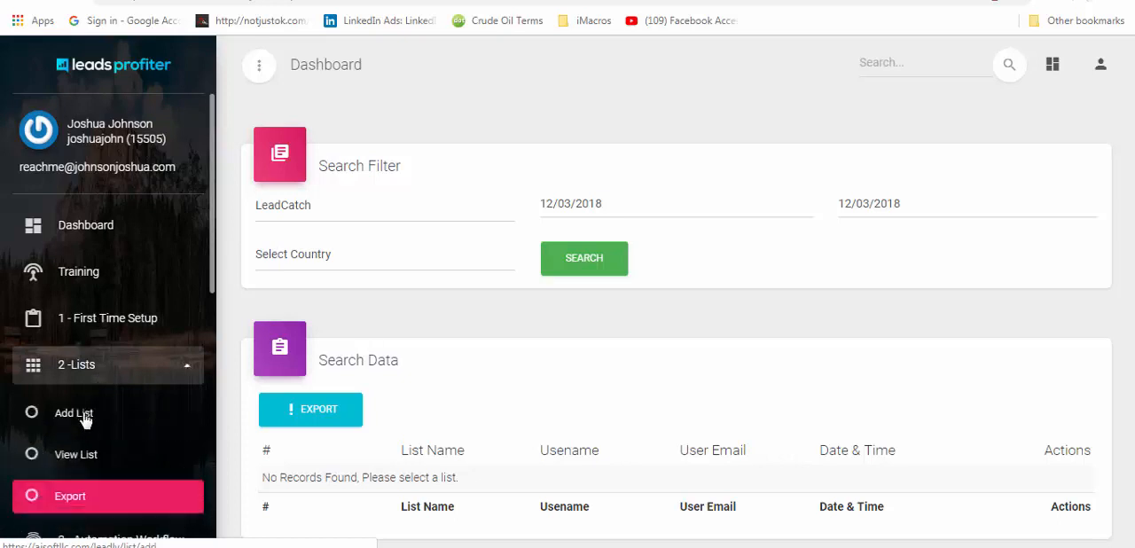
left_click(79, 415)
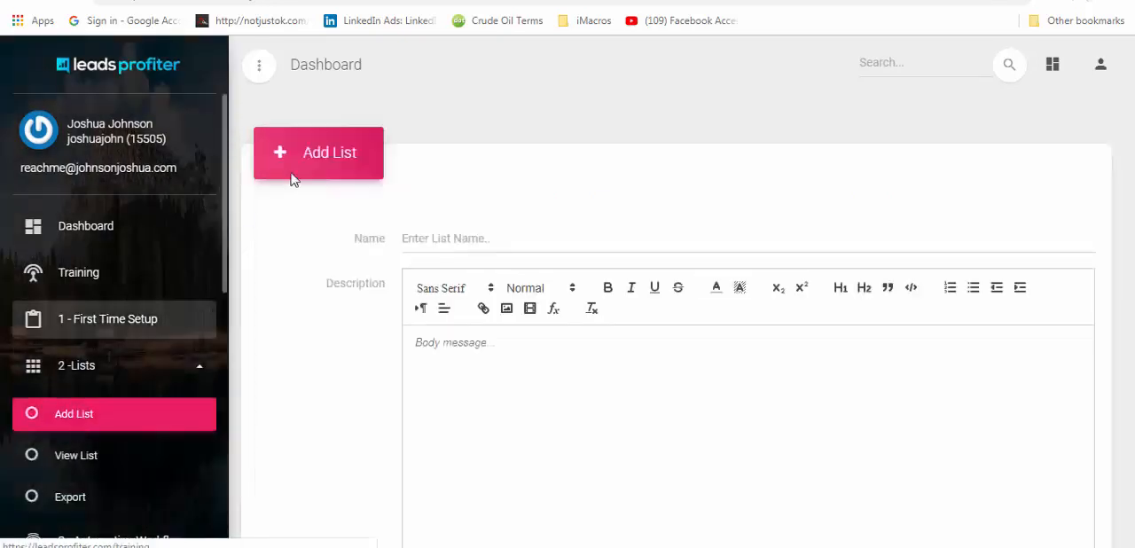
left_click(467, 237)
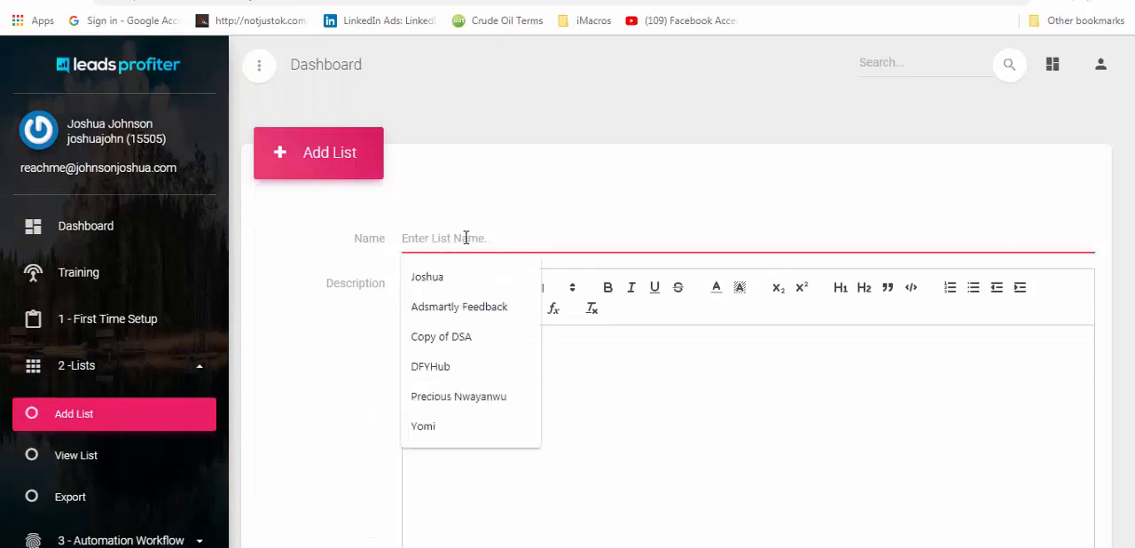
type("Leads")
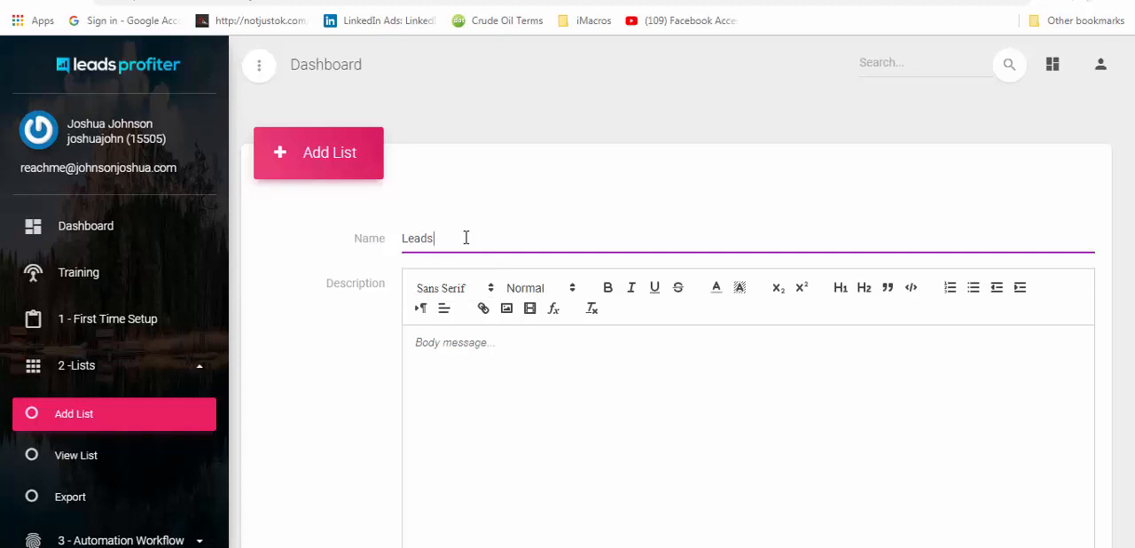
type("Profiter")
Describe the new list as "This list is about all my leadsprofiter agency prospects...." and save it.
left_click(789, 367)
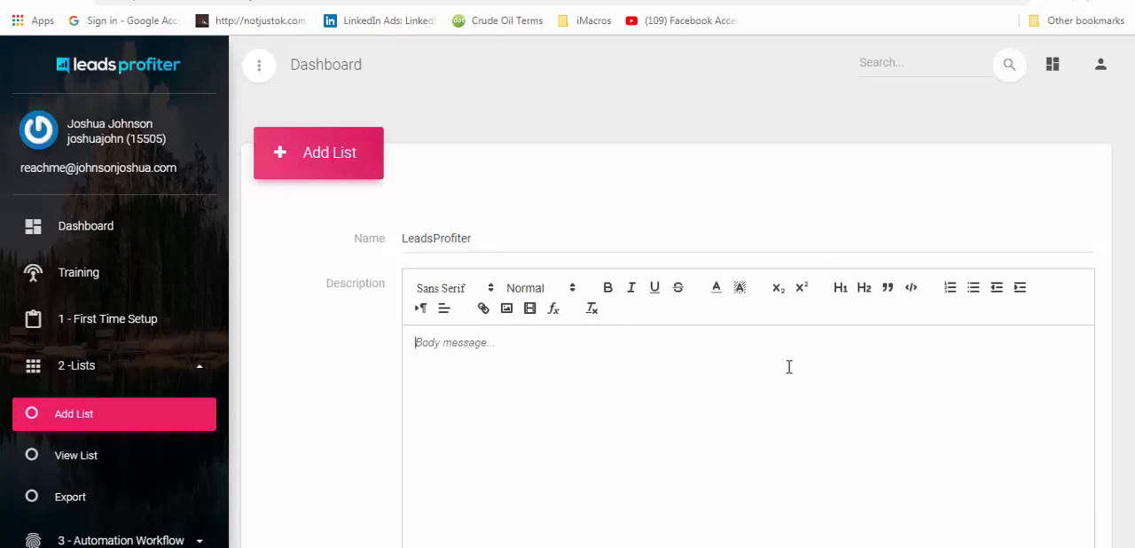
type("Thi")
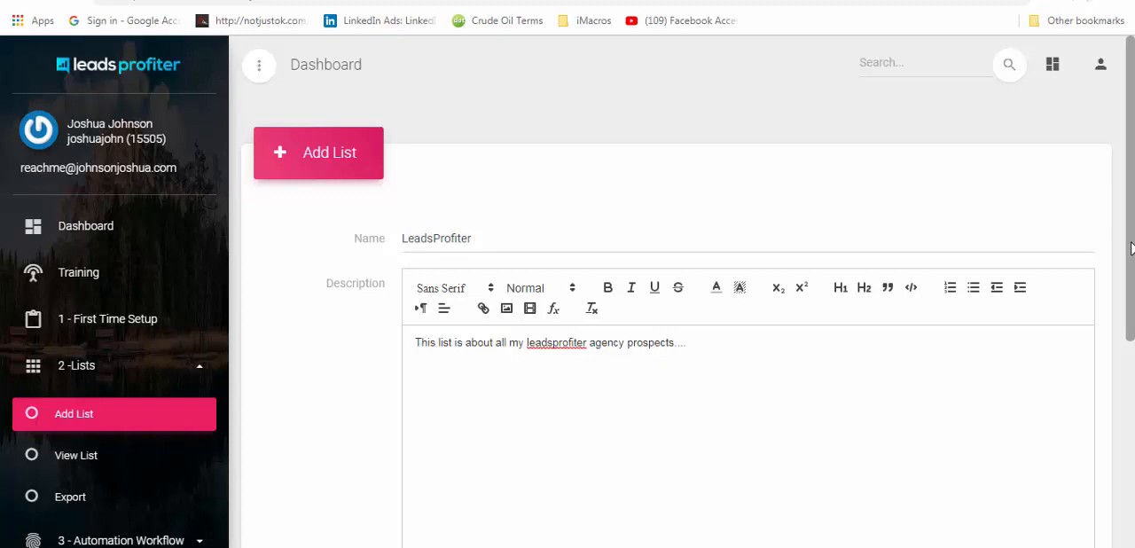
scroll(1131, 248, "down", 3)
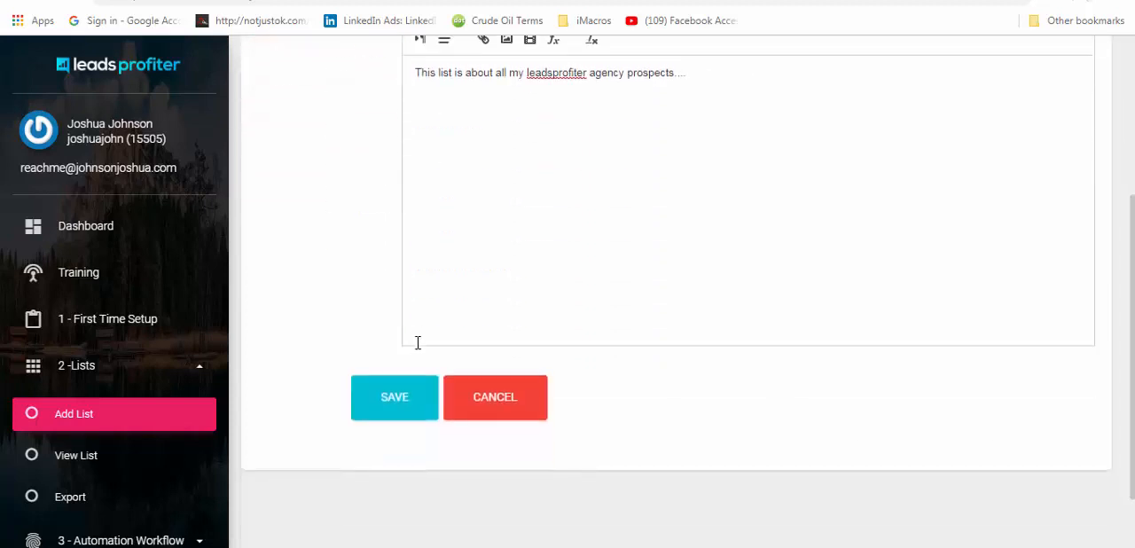
left_click(401, 395)
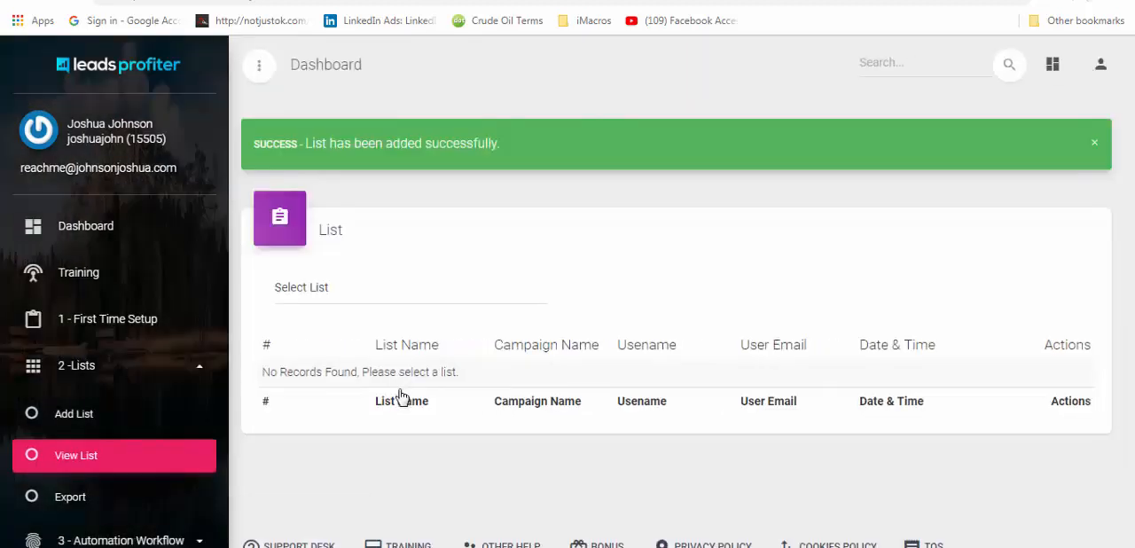
Display the leads page of the newly added LeadsProfiter list.
left_click(428, 297)
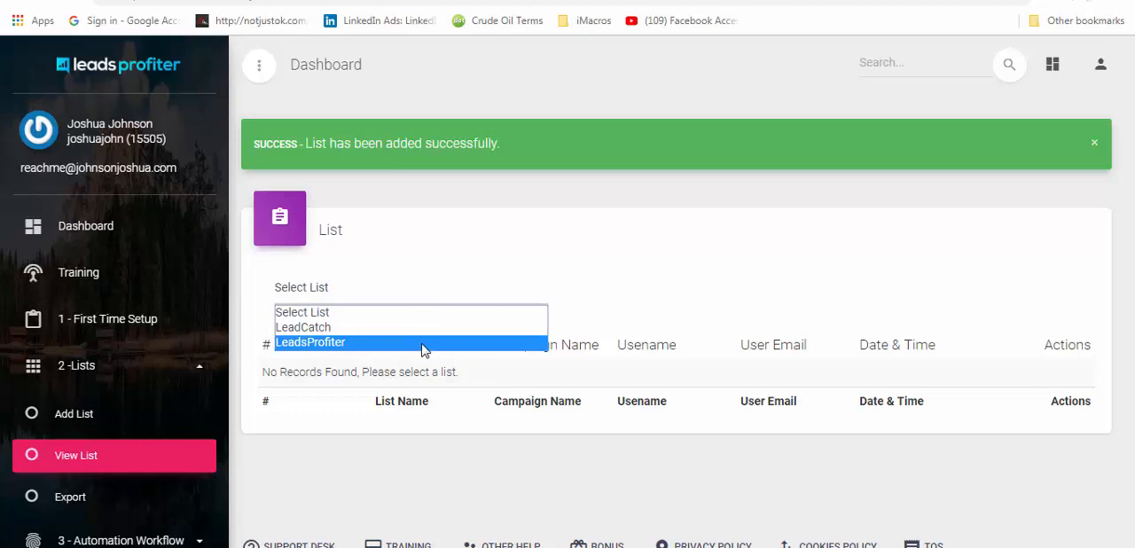
left_click(448, 342)
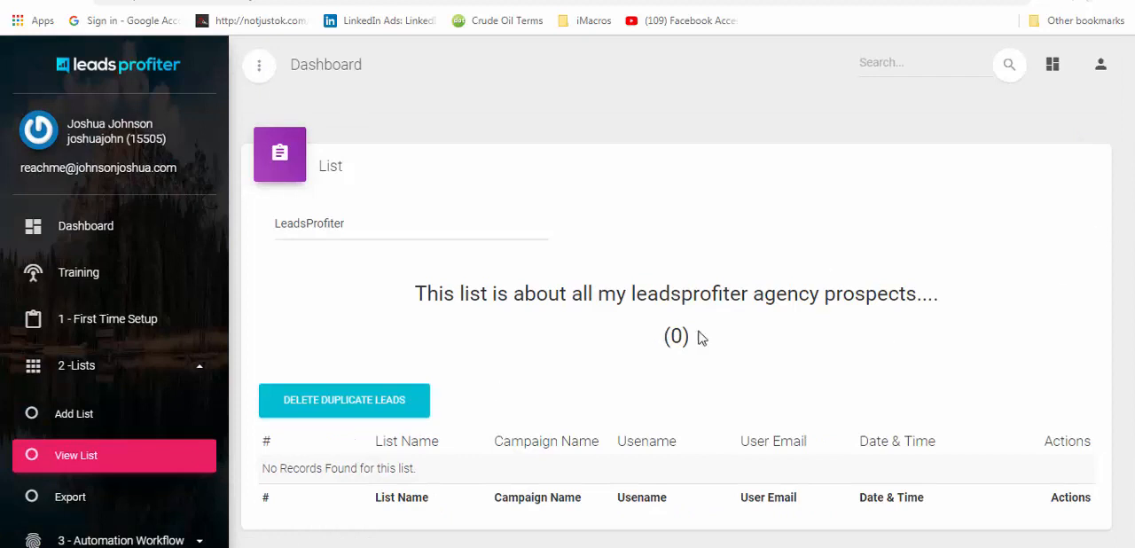
left_click_drag(225, 243, 227, 387)
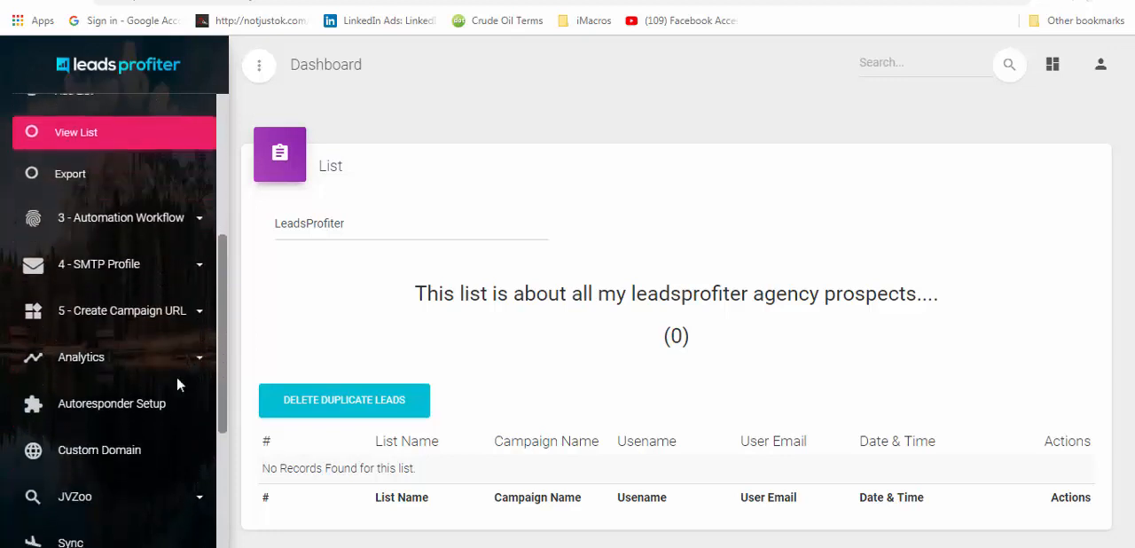
Open the existing Animation Studio (Infographic Pack Bonus) automation workflow and advance from its campaign name to its email steps.
left_click(165, 222)
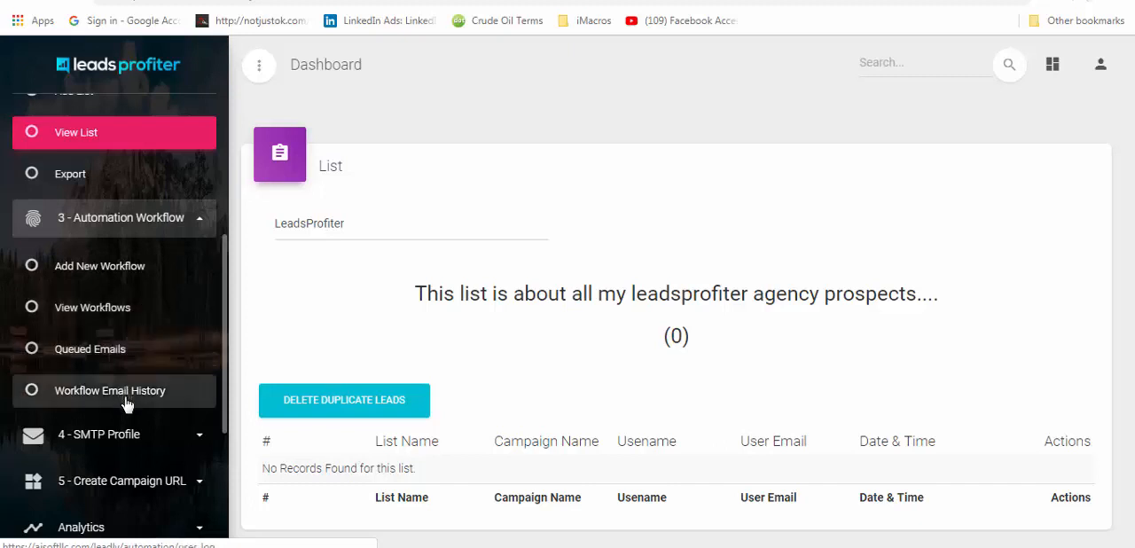
left_click(102, 317)
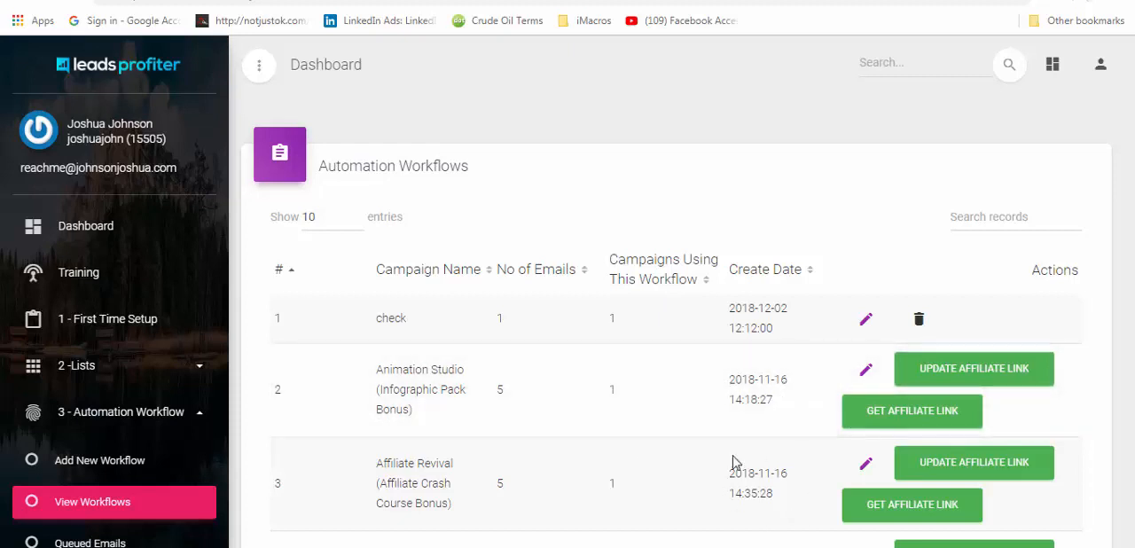
left_click(867, 372)
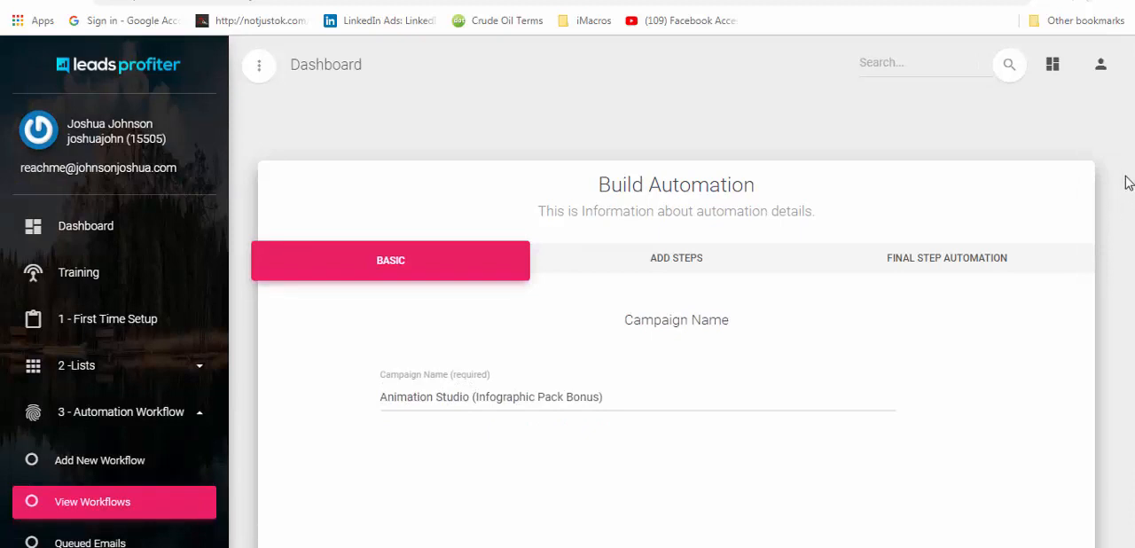
left_click(883, 390)
left_click(949, 383)
scroll(952, 383, "down", 2)
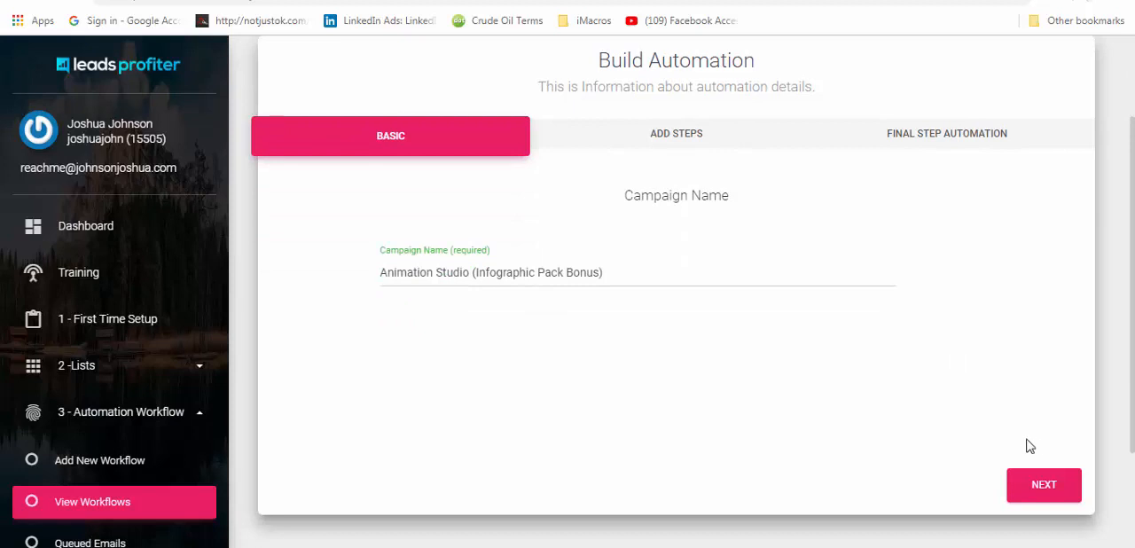
left_click(1047, 487)
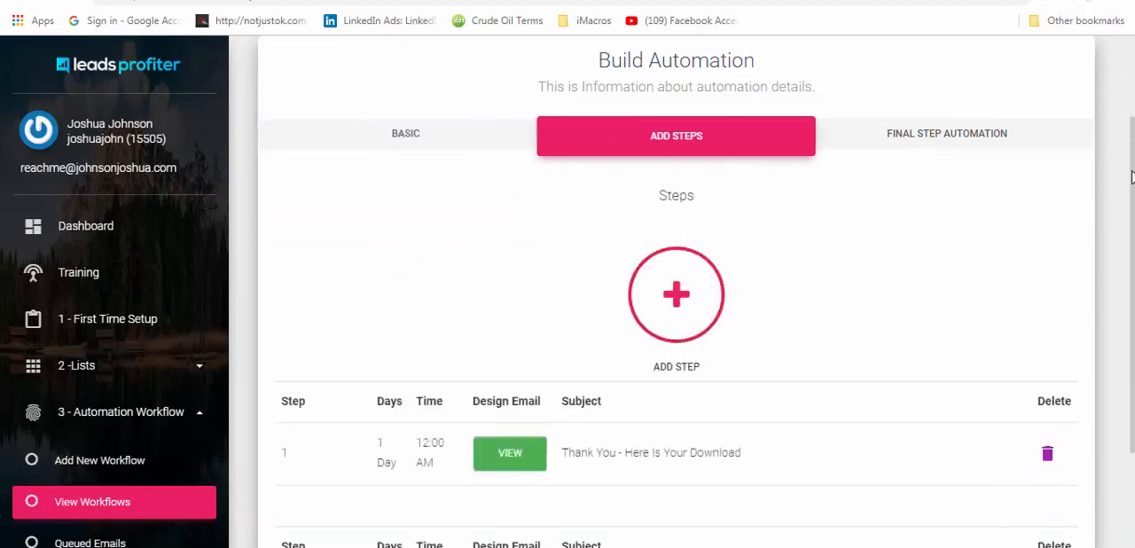
Review the days, times and subjects of the workflow's scheduled email steps, dismissing the Daily News pop-up.
scroll(1130, 284, "down", 2)
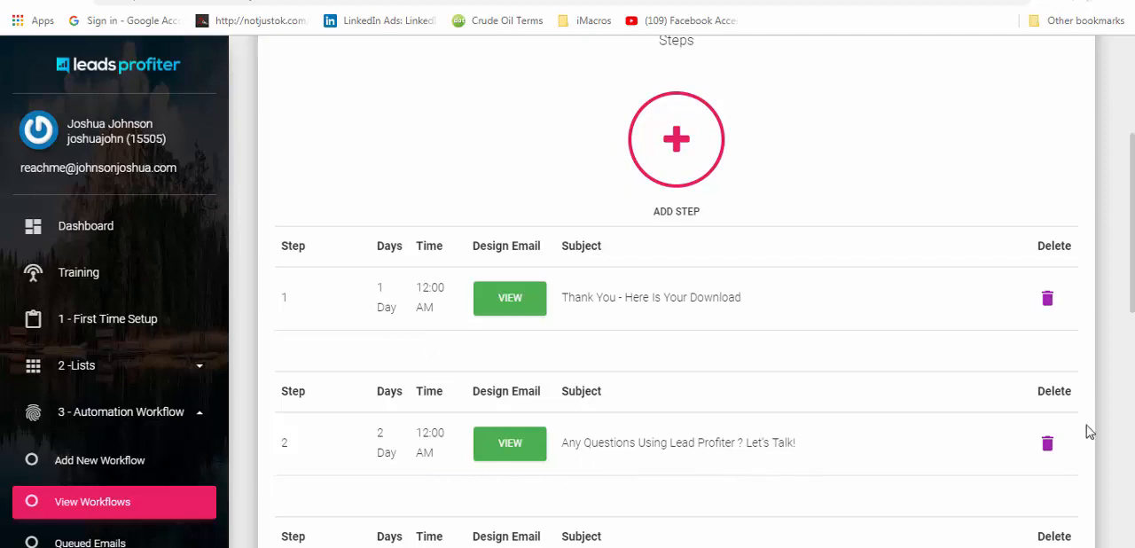
left_click_drag(1133, 284, 1133, 400)
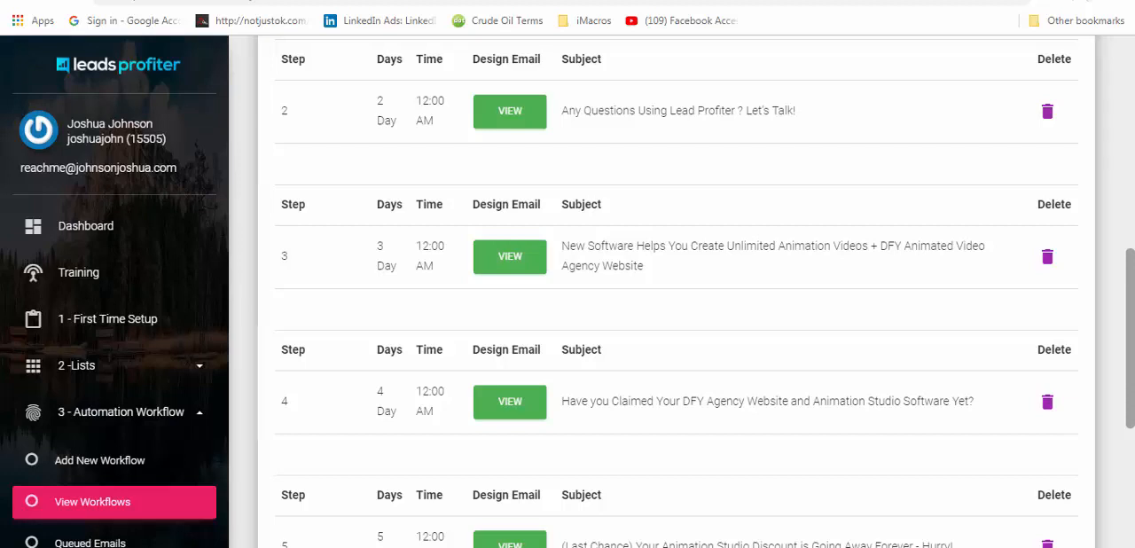
left_click_drag(1133, 400, 1133, 451)
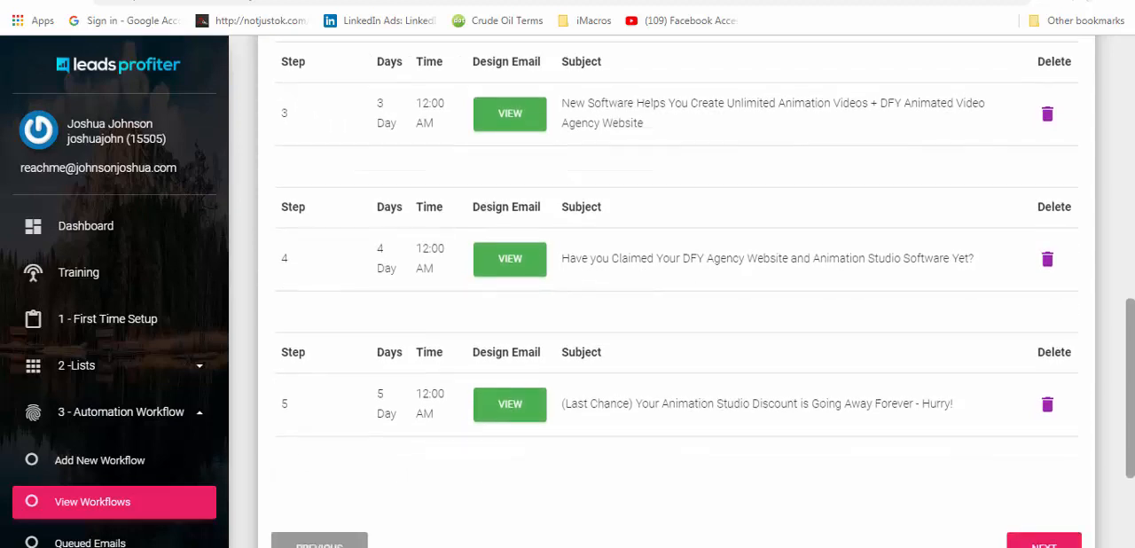
left_click_drag(1132, 452, 1132, 475)
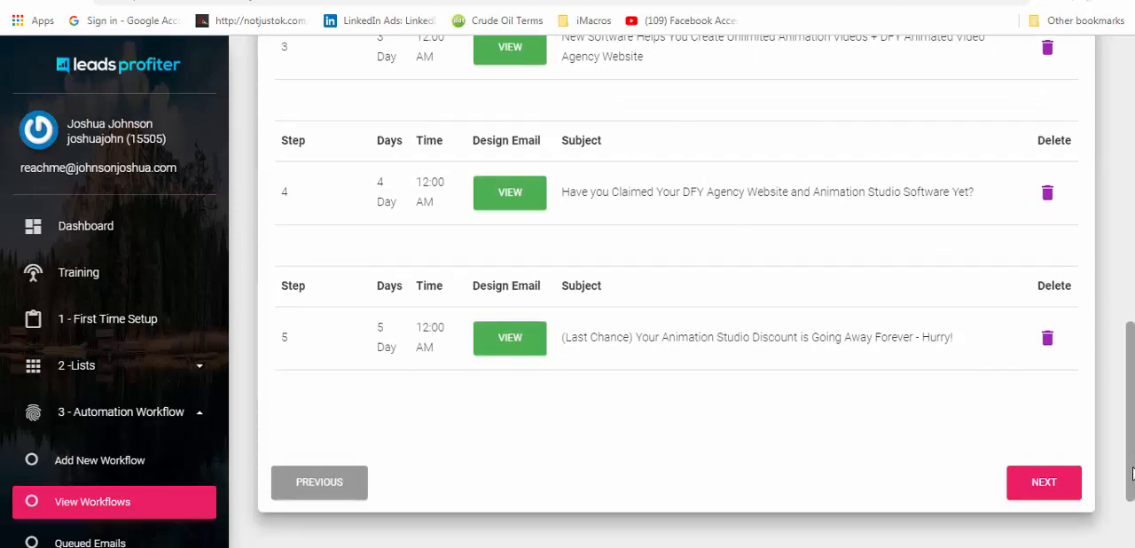
left_click_drag(1133, 475, 1133, 485)
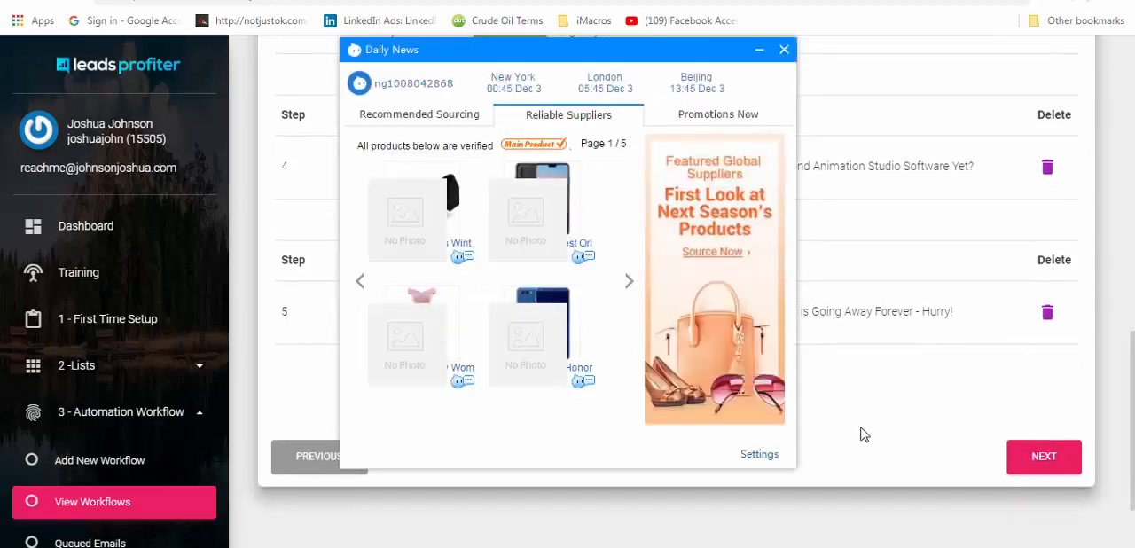
left_click(784, 48)
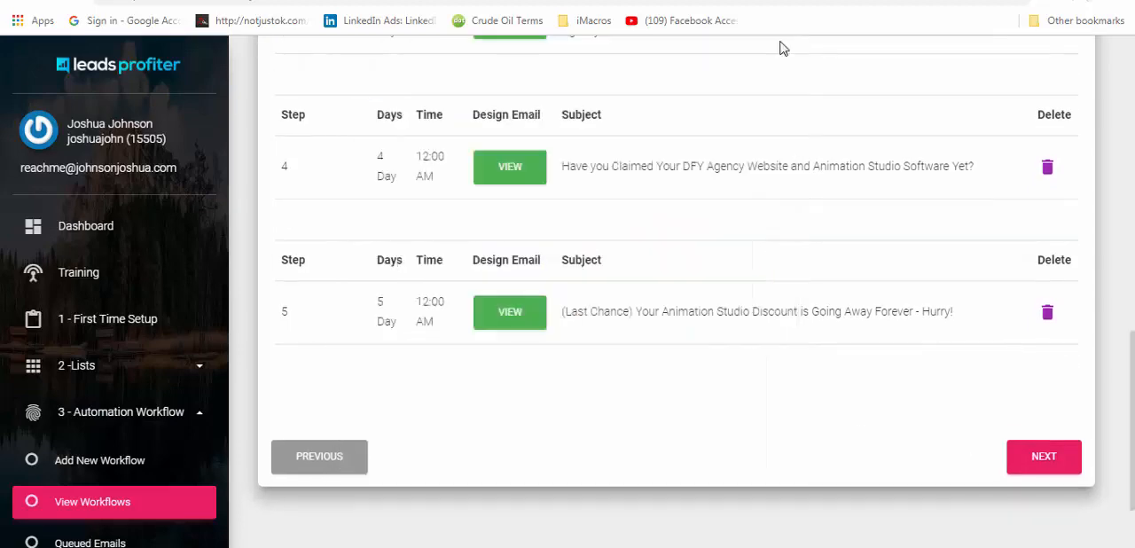
Read through the message body of the workflow's step 5 email and close its details.
left_click(513, 316)
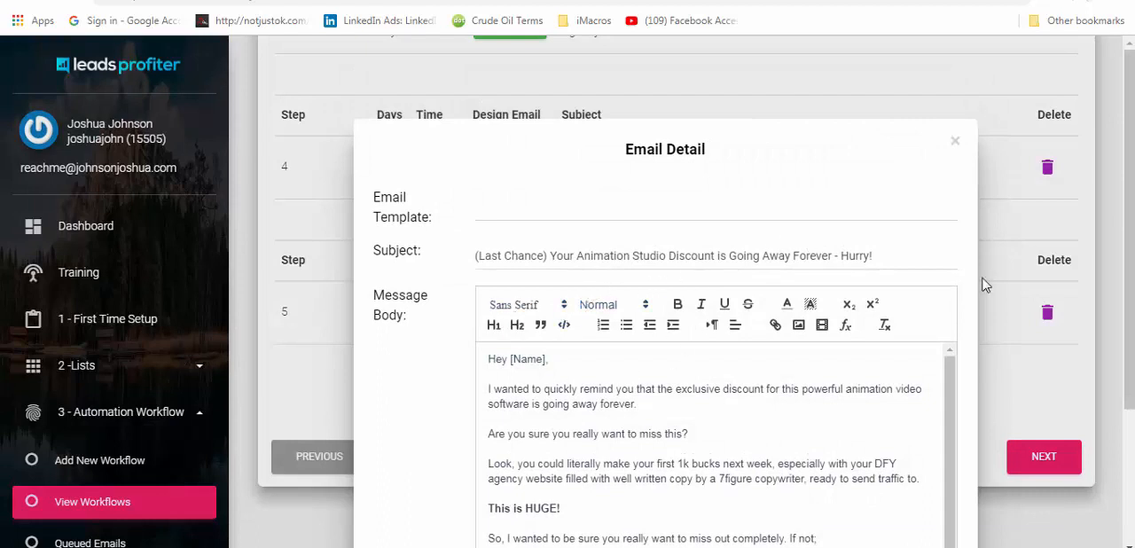
scroll(1132, 152, "down", 2)
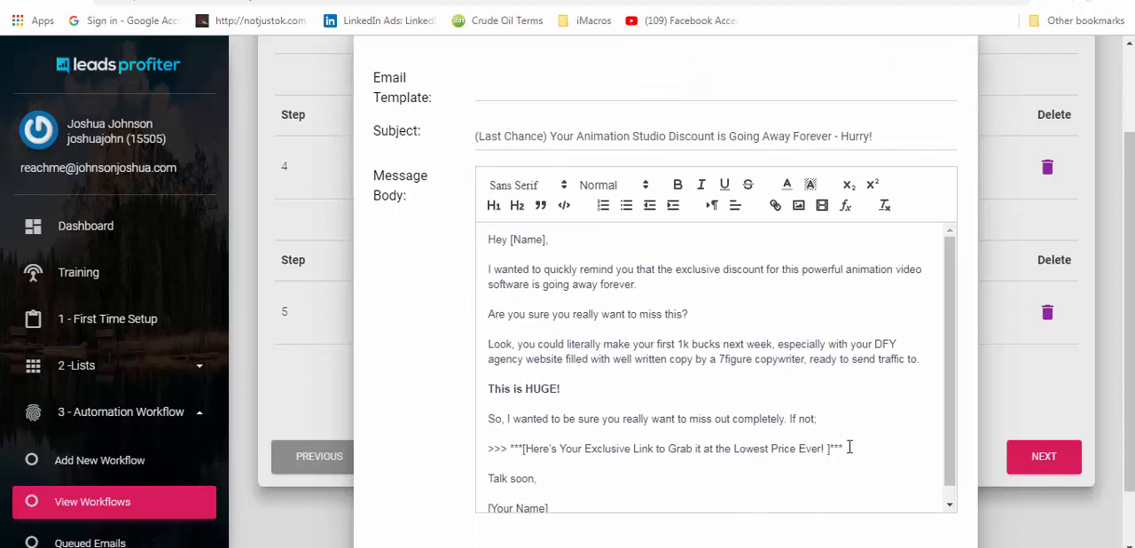
left_click_drag(951, 295, 953, 373)
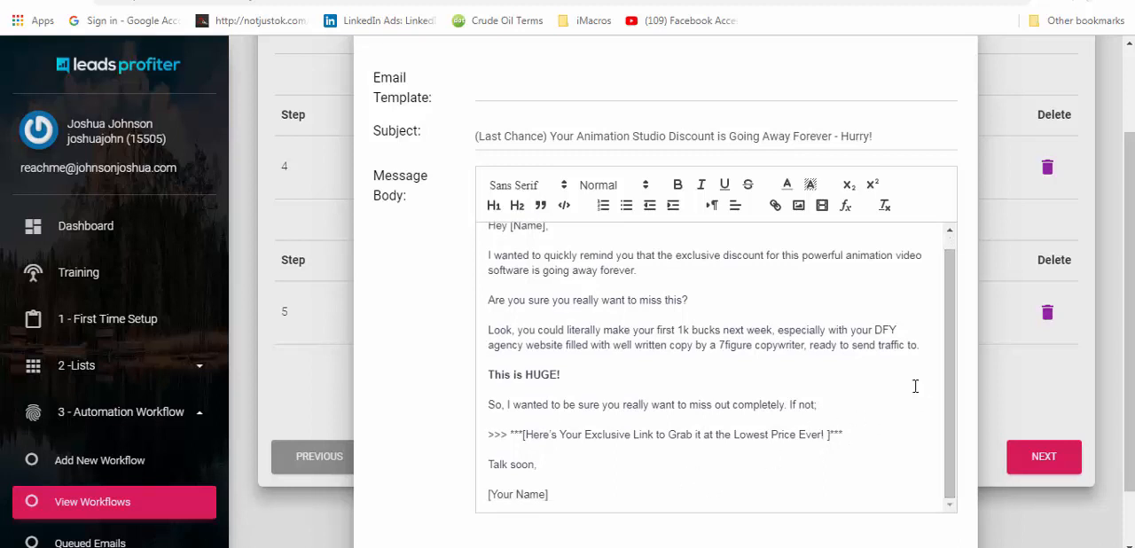
left_click_drag(955, 407, 943, 314)
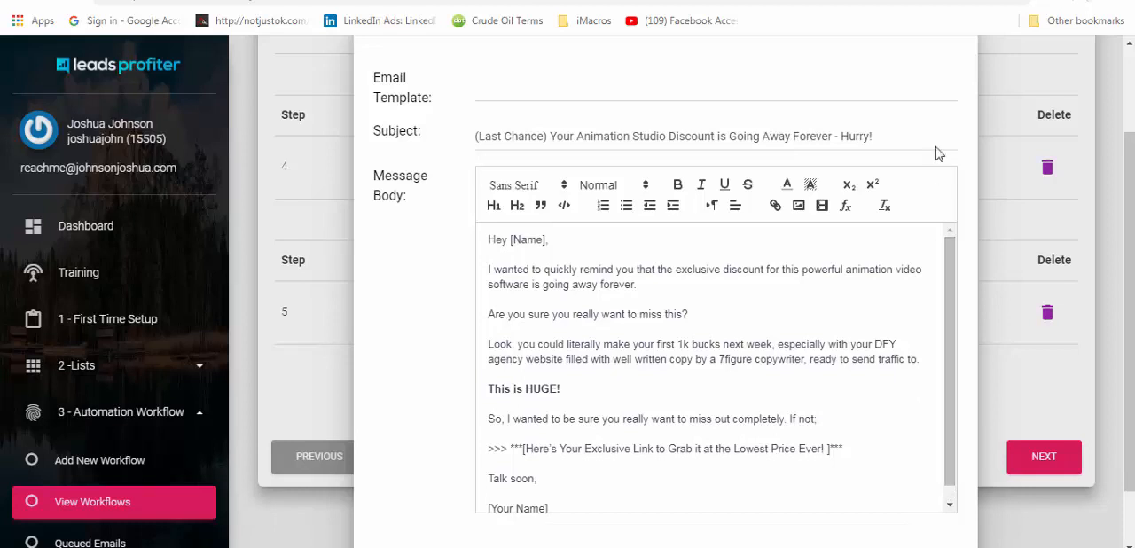
scroll(1020, 162, "up", 2)
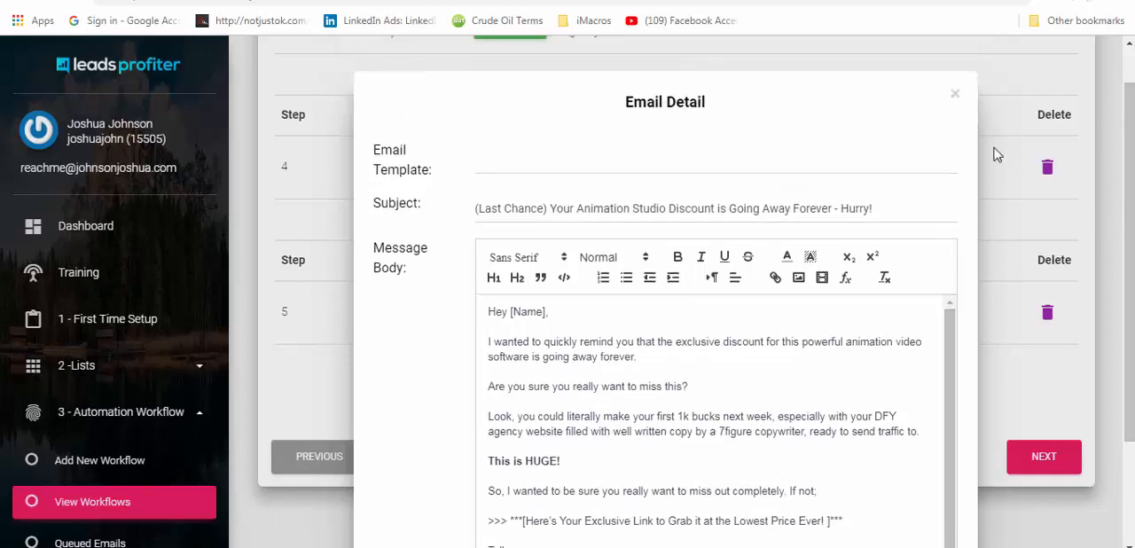
left_click(957, 95)
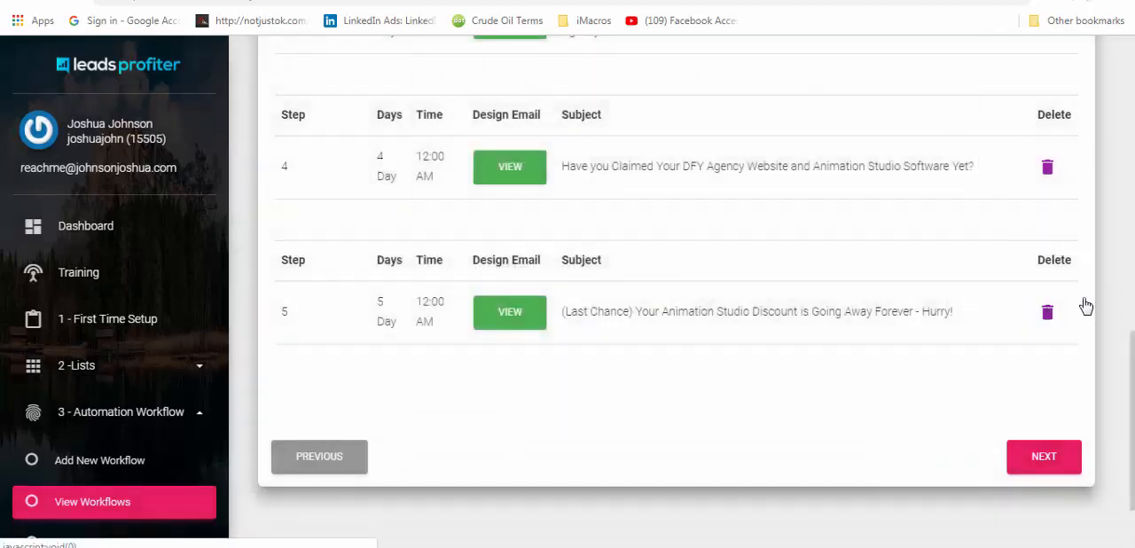
Look at the email details of the workflow's step 4 and close them.
scroll(1132, 366, "up", 2)
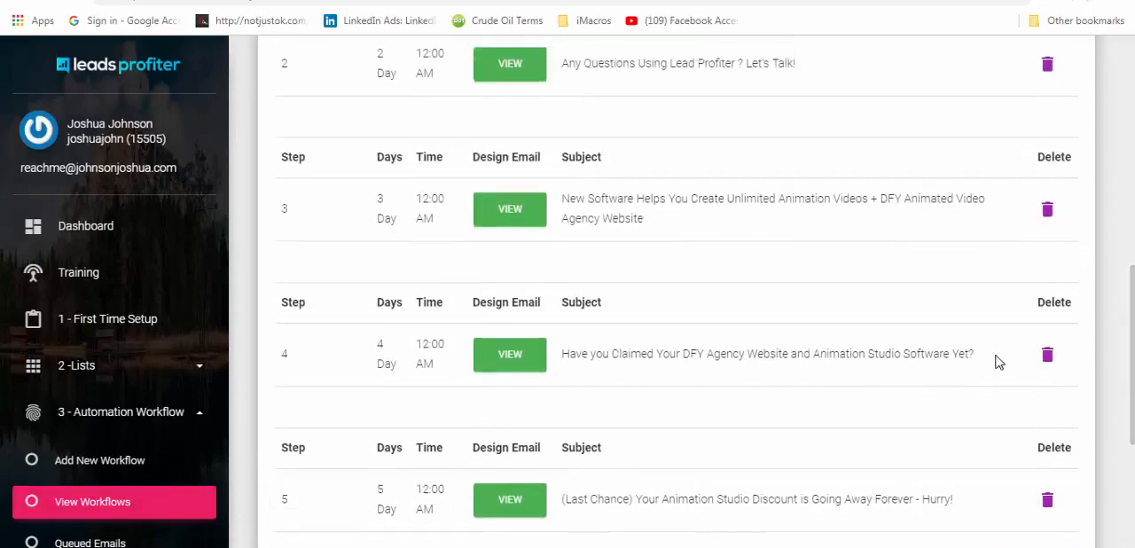
left_click(502, 368)
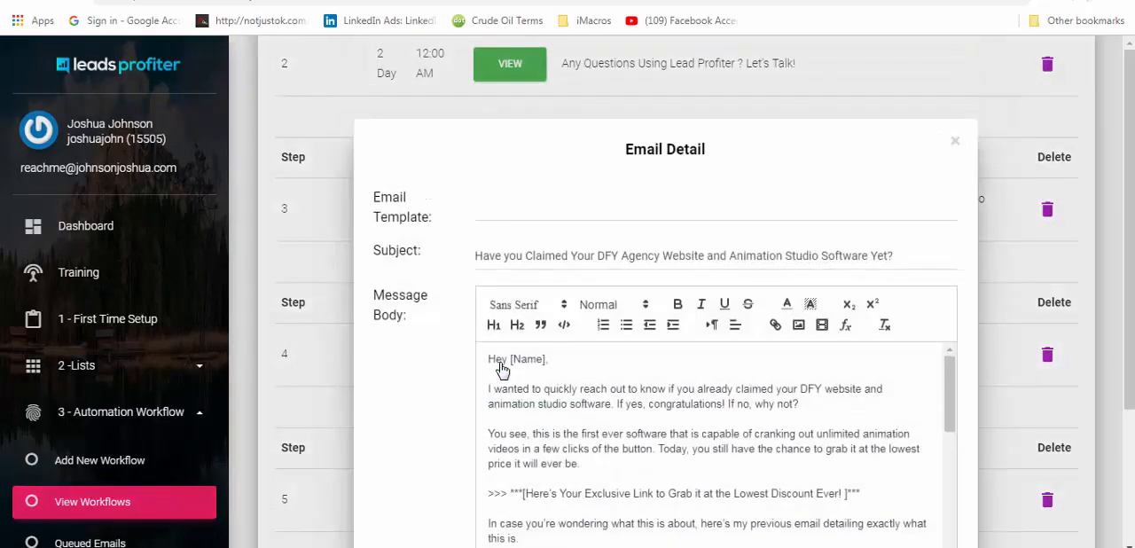
left_click(954, 142)
Advance the Animation Studio workflow to its final automation stage and examine the option for applying it to new users.
left_click_drag(1131, 332, 1133, 232)
scroll(674, 293, "down", 3)
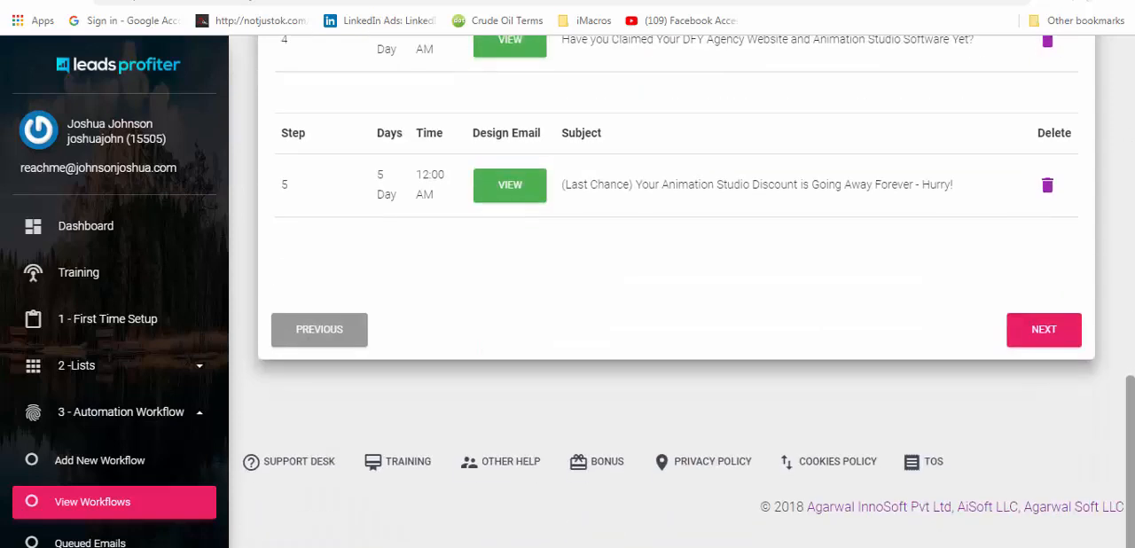
left_click(1042, 341)
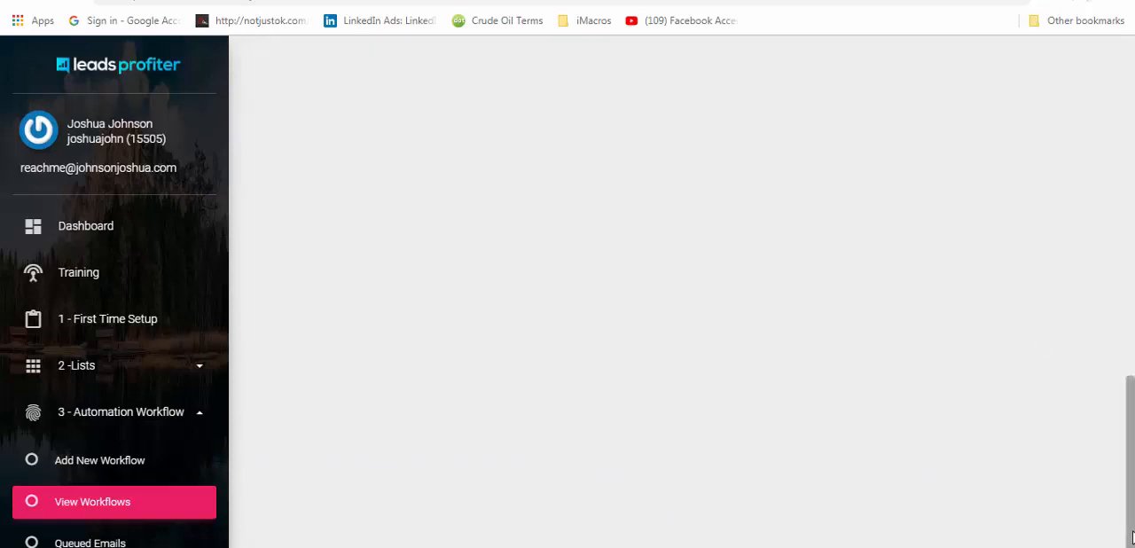
left_click_drag(1131, 375, 1125, 264)
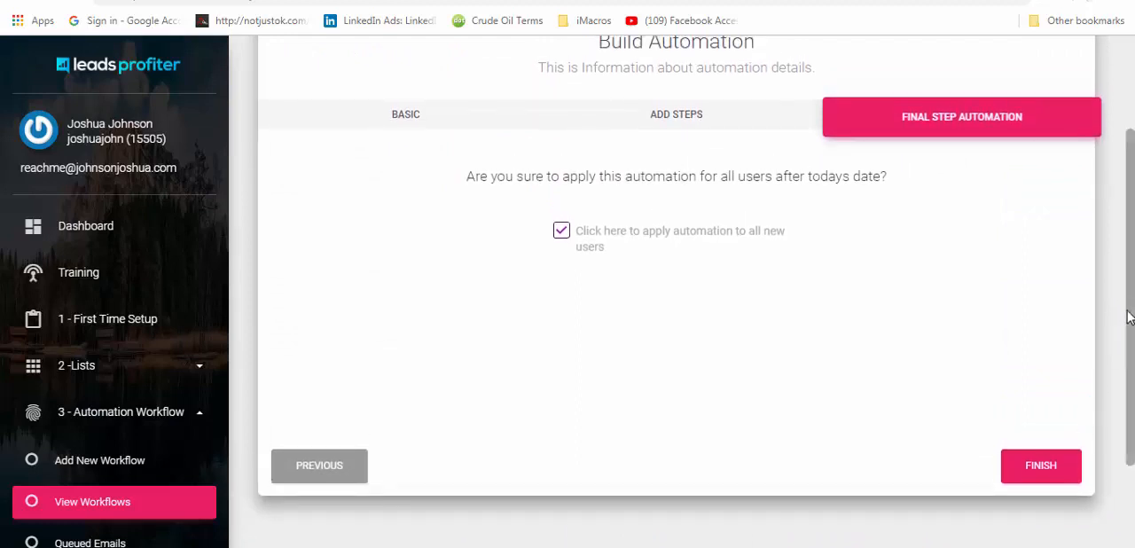
scroll(1129, 311, "down", 2)
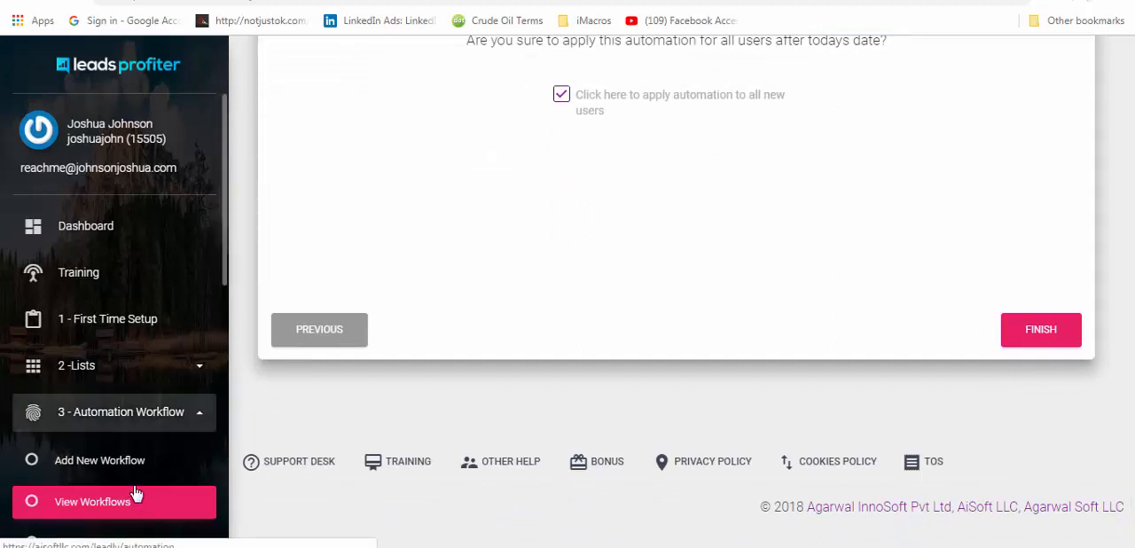
Start a new automation workflow with the campaign name LeadsProfiter Agency and proceed to its steps.
left_click(110, 470)
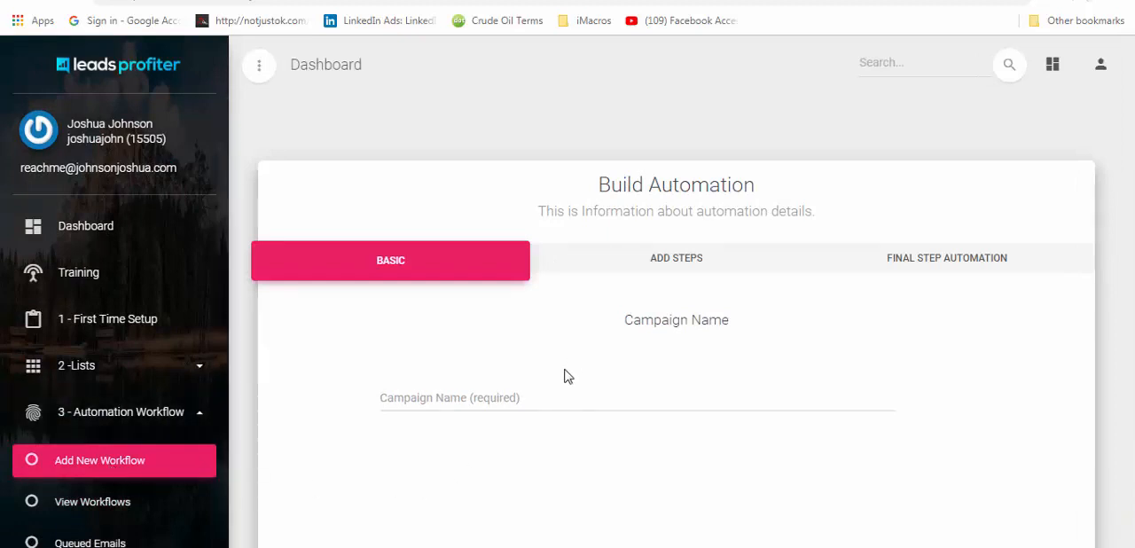
left_click(553, 394)
type("LeadsProfiter")
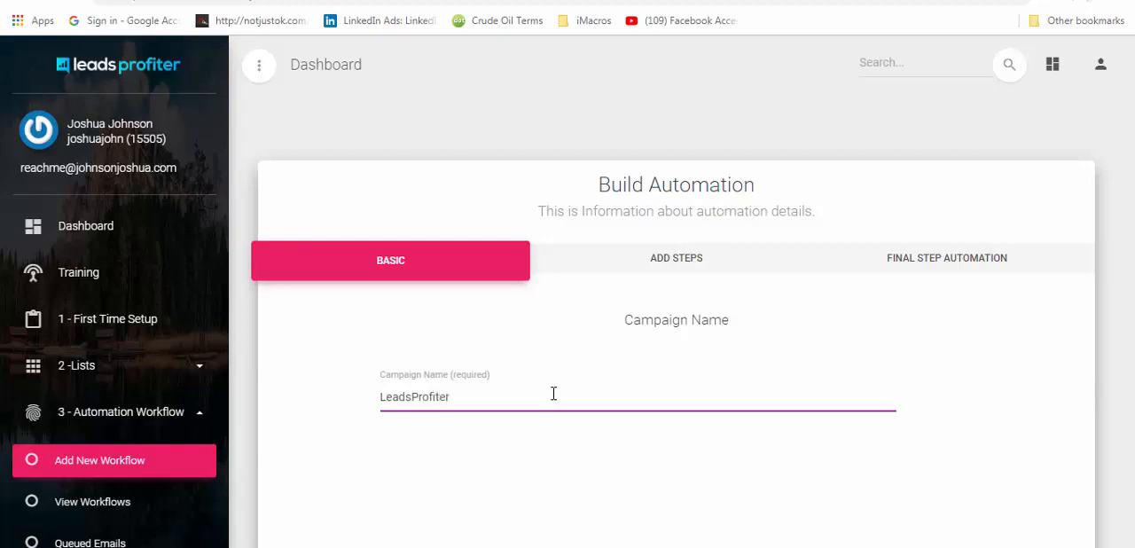
type(" Agency")
left_click(1134, 215)
scroll(1133, 216, "down", 1)
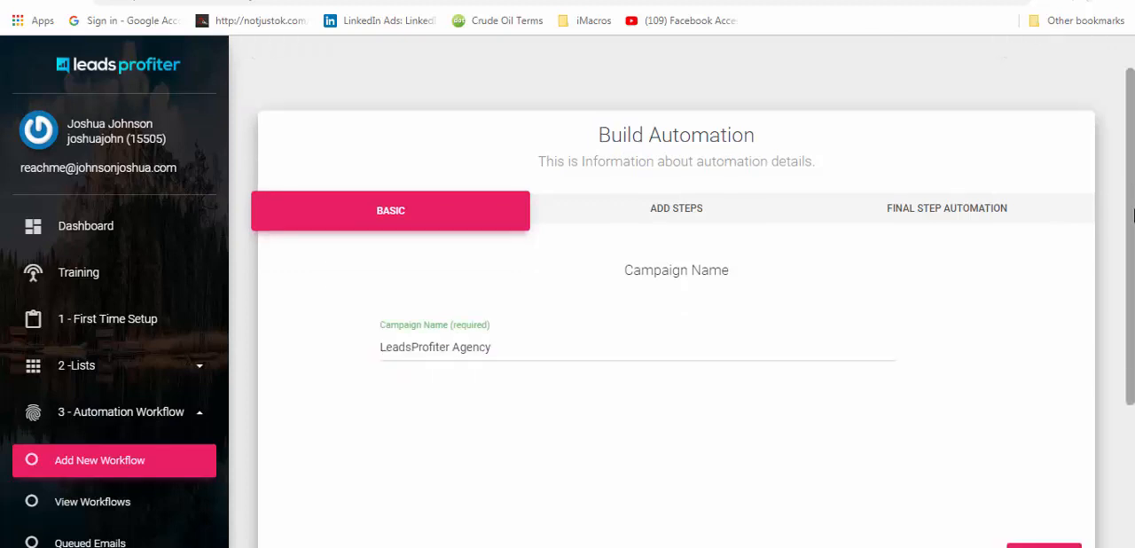
scroll(1134, 216, "down", 5)
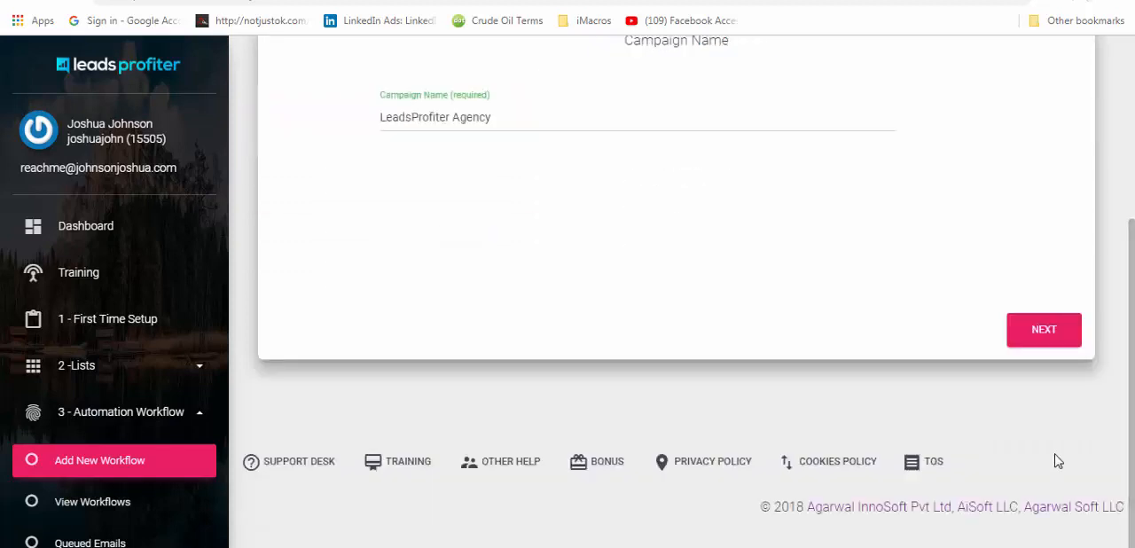
left_click(1041, 337)
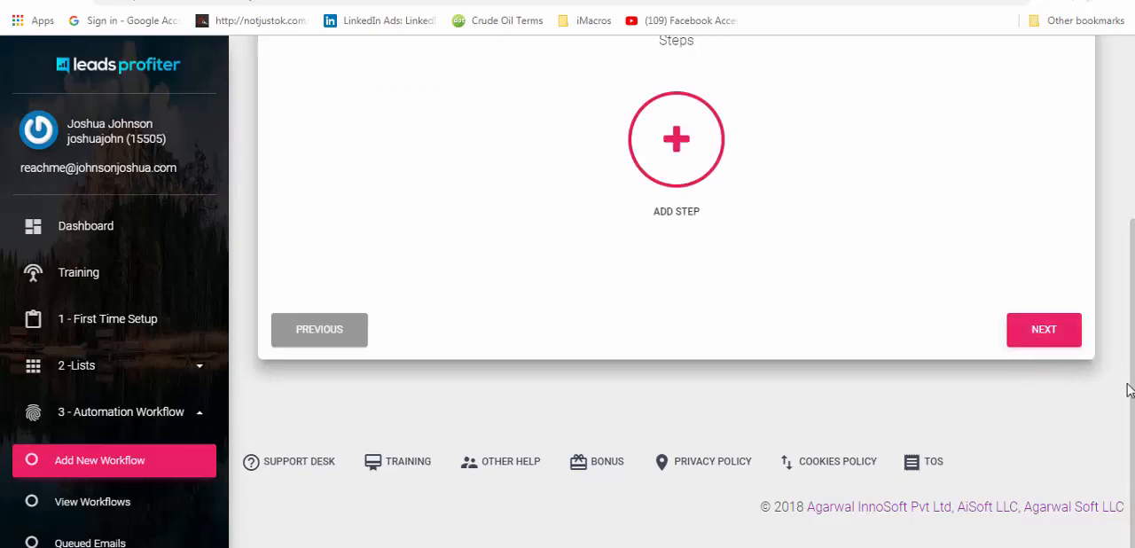
Add the workflow's first automation step with a delay of 1 Day and a time of 12:00 AM.
scroll(1123, 317, "up", 2)
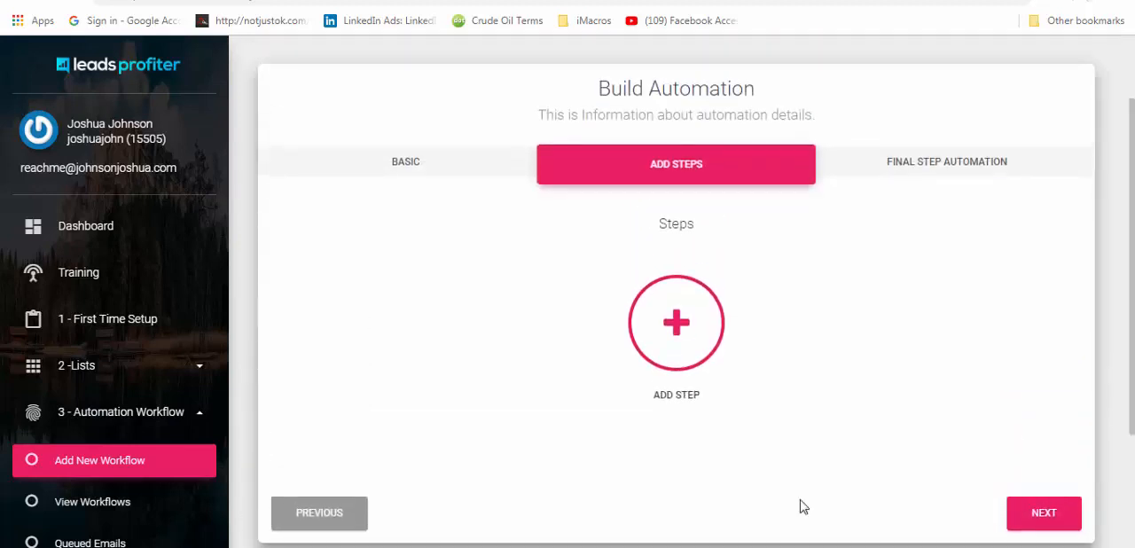
left_click(676, 327)
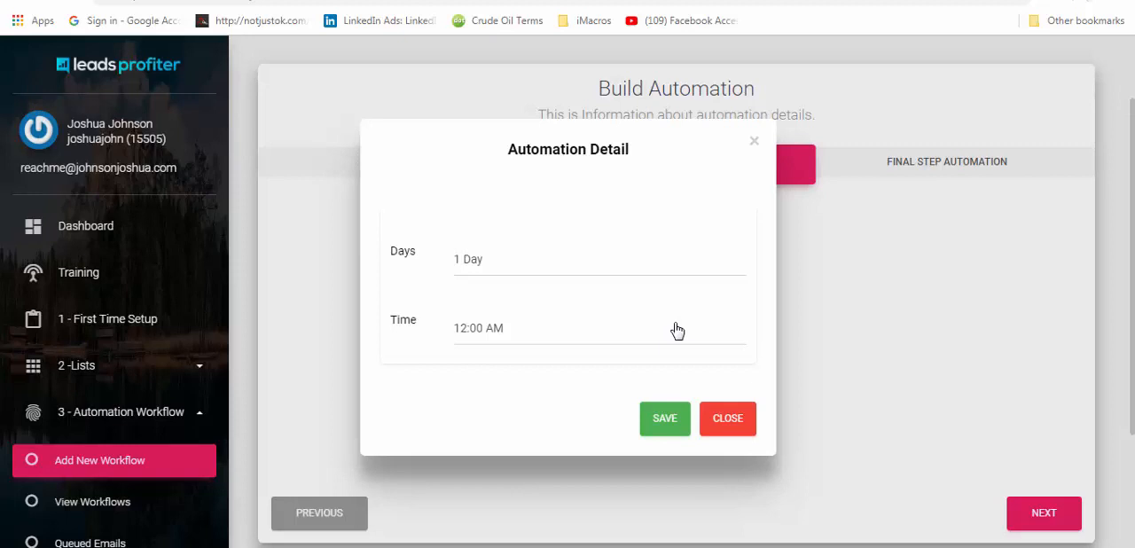
left_click(609, 265)
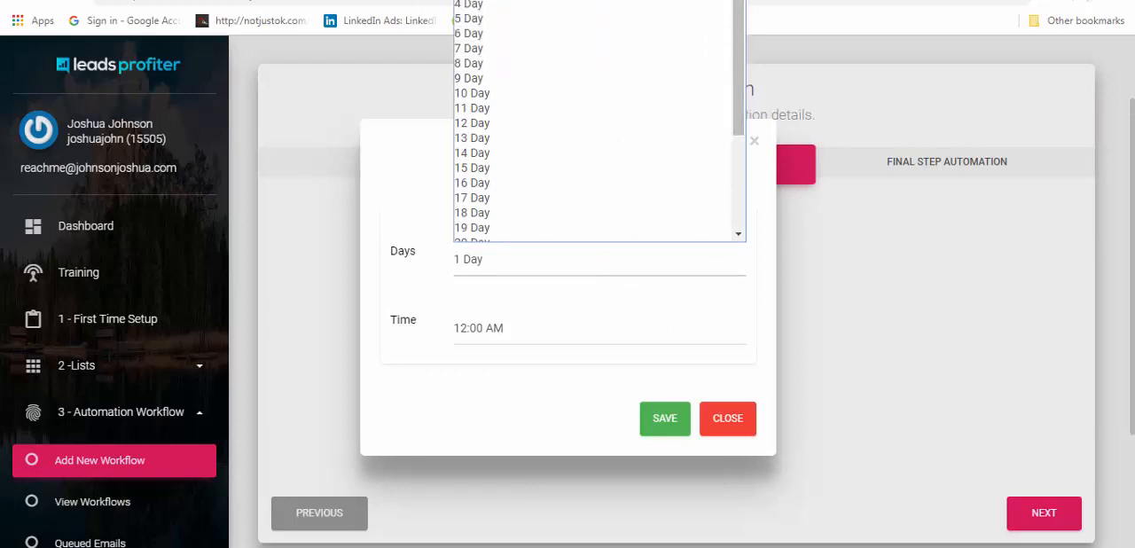
left_click(469, 2)
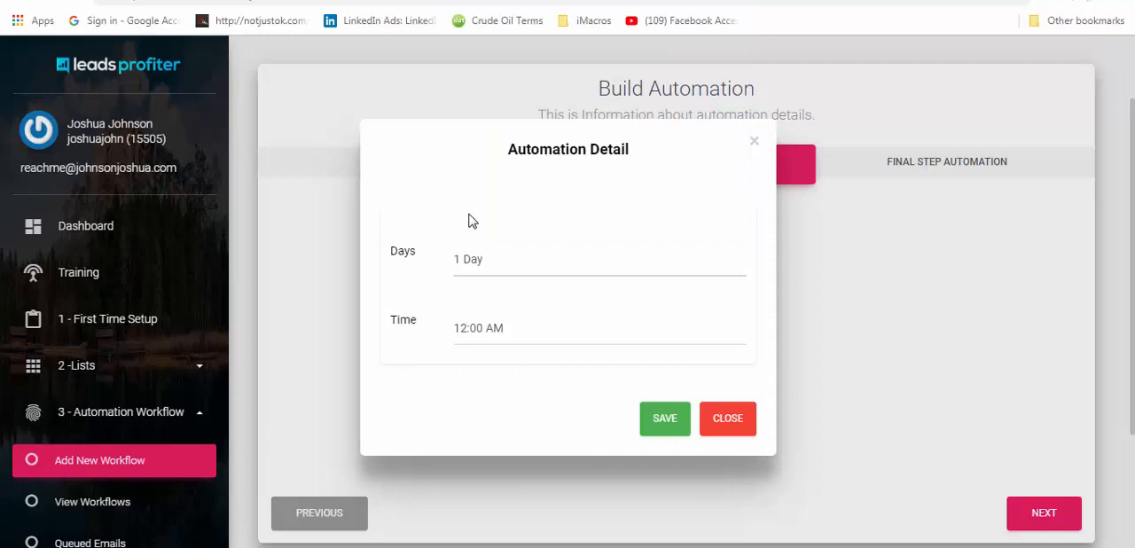
left_click(494, 341)
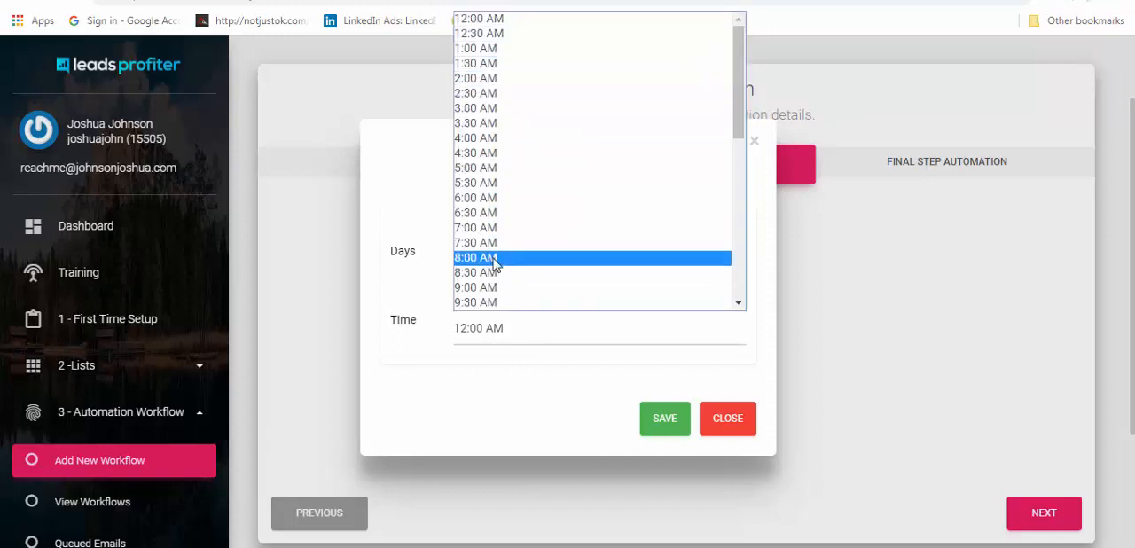
left_click_drag(742, 49, 748, 233)
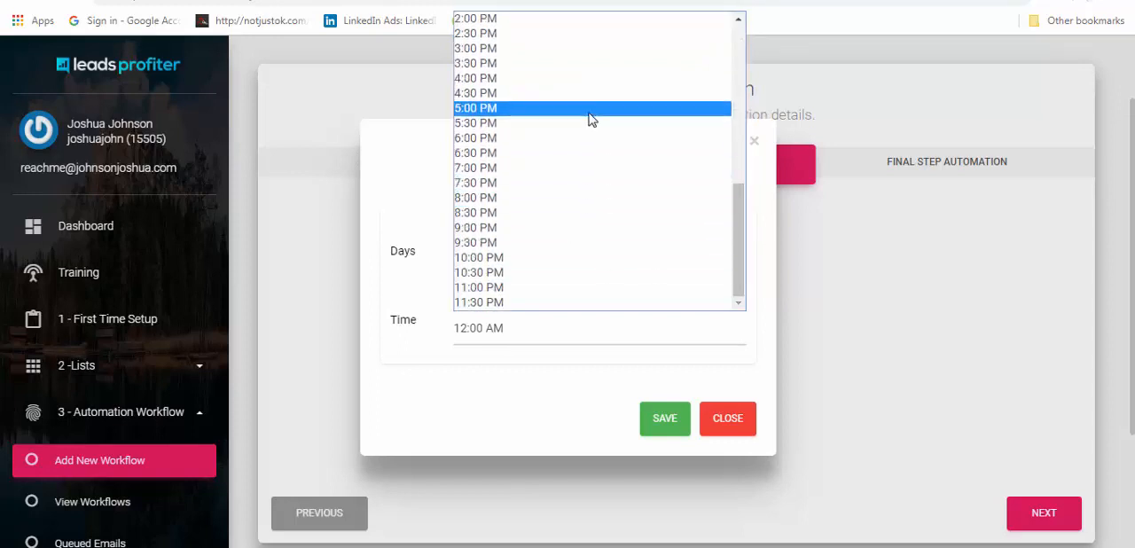
left_click(573, 354)
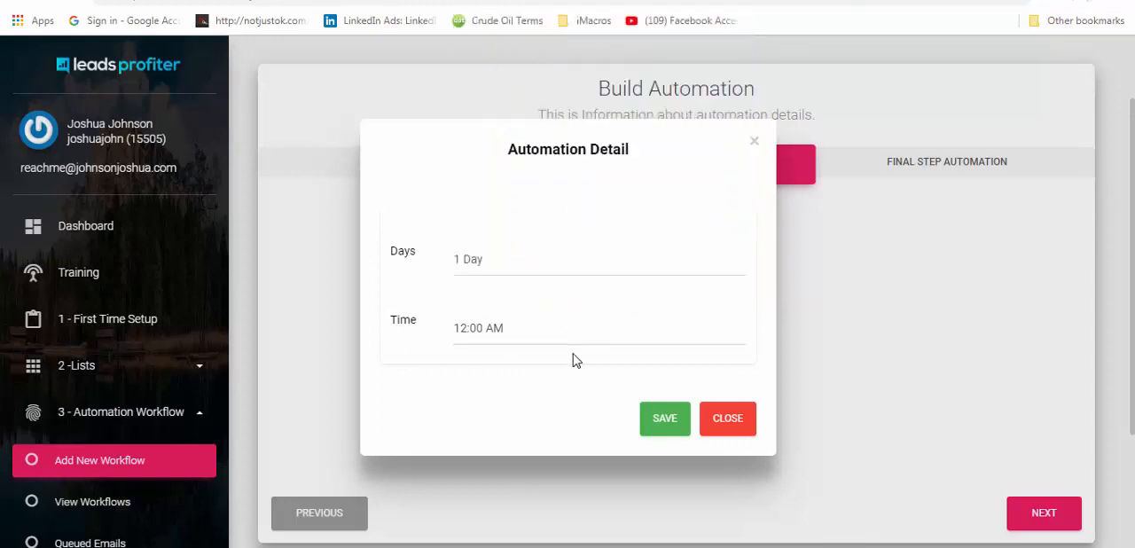
left_click(667, 420)
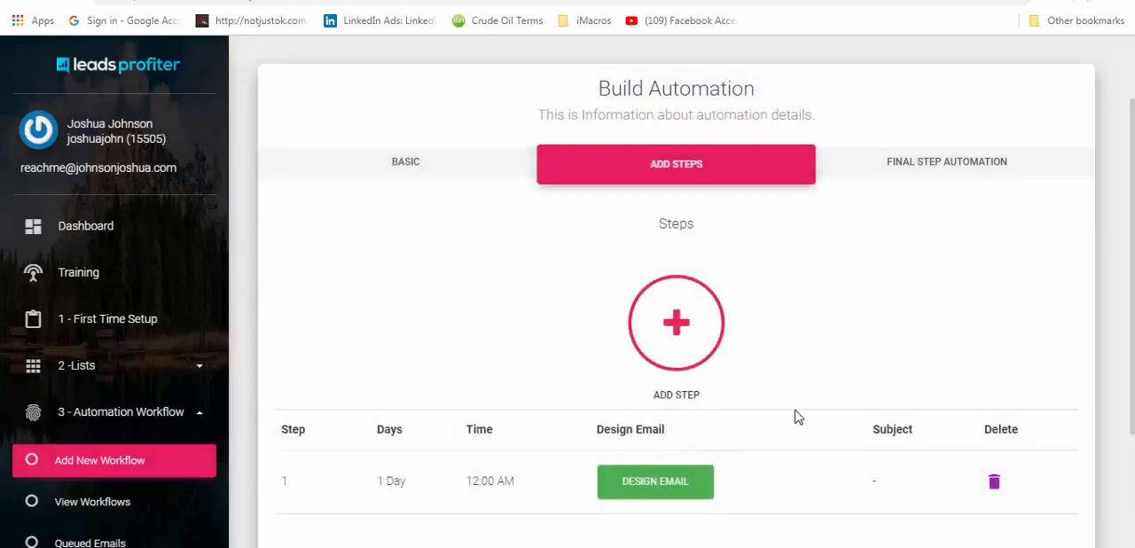
Open the email design for the workflow's step 1, dismiss the antivirus notice and check the available email template choices.
scroll(1132, 128, "down", 3)
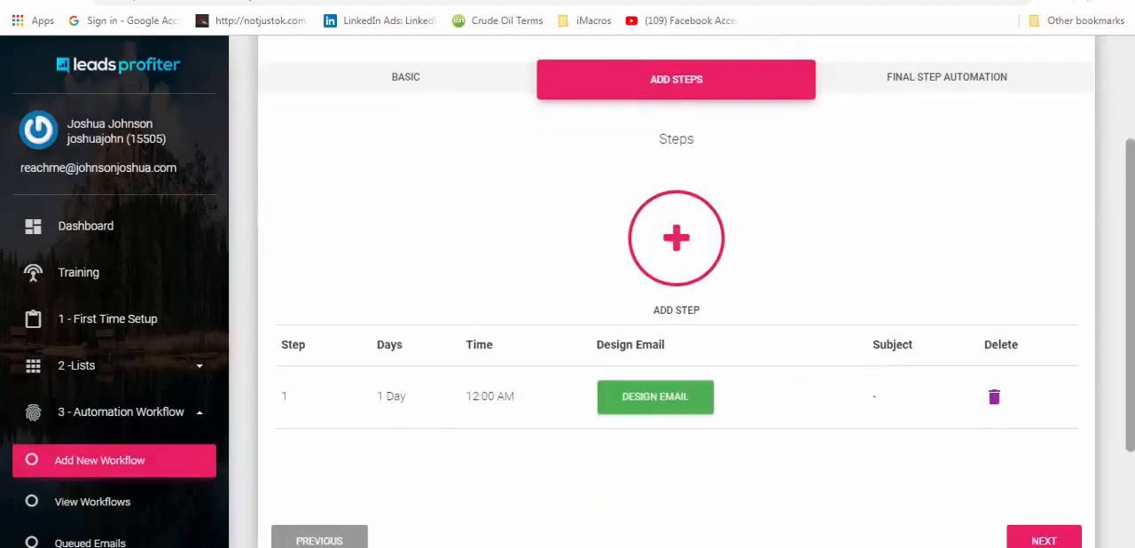
scroll(752, 325, "down", 3)
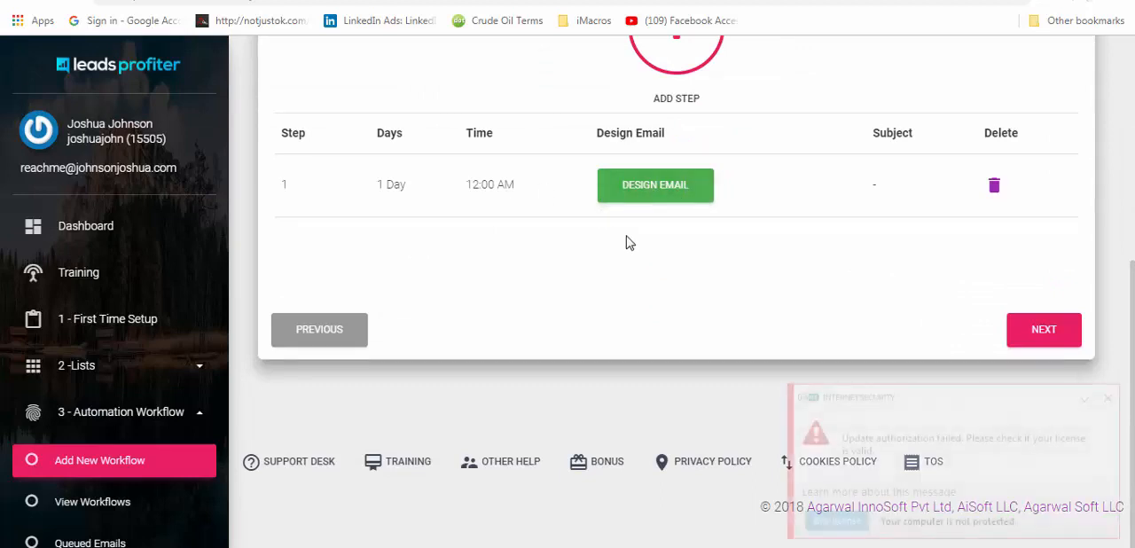
left_click(657, 187)
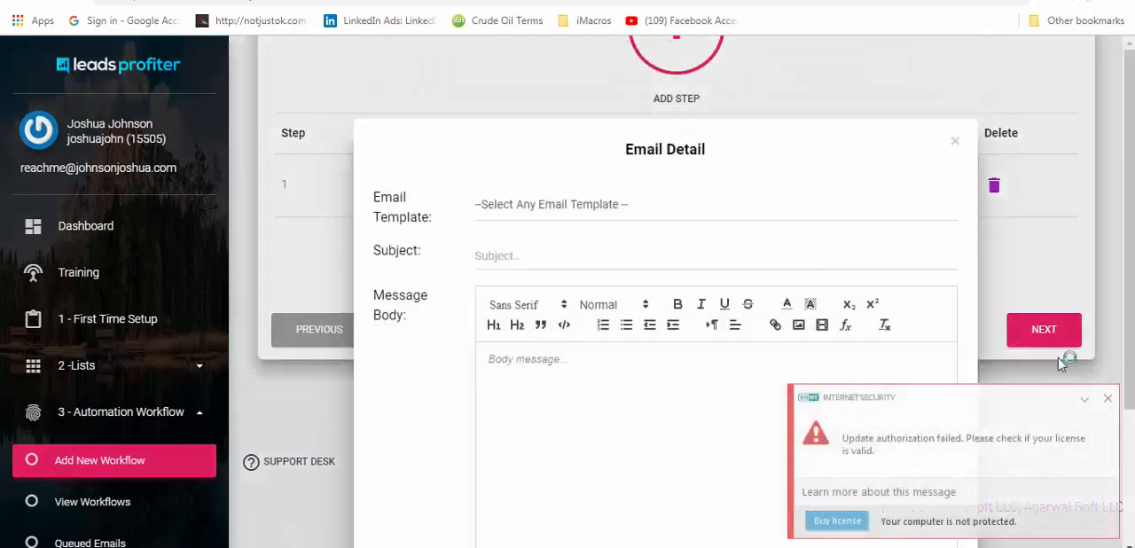
left_click(1108, 398)
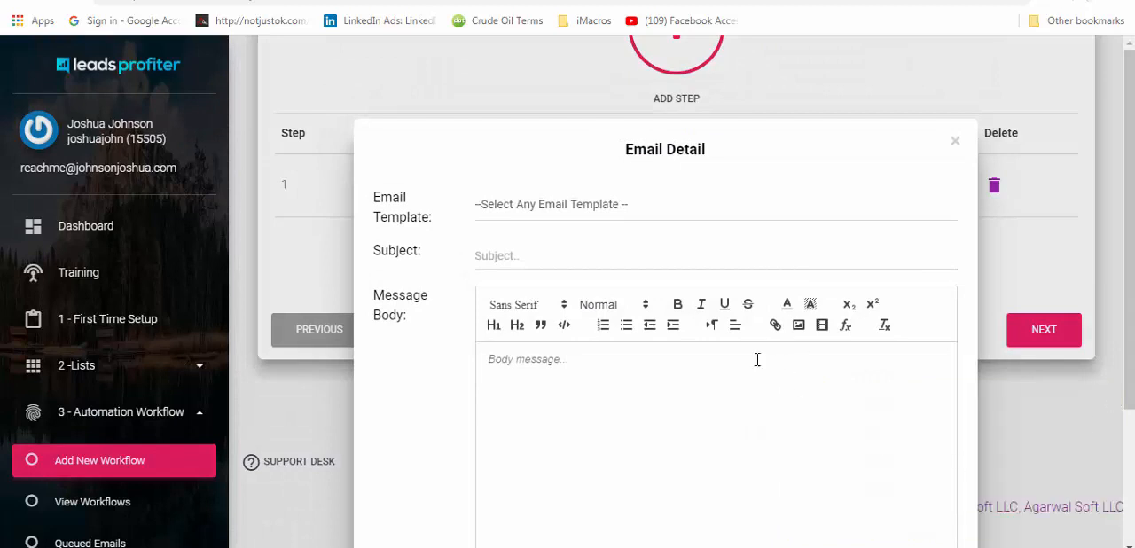
left_click(586, 205)
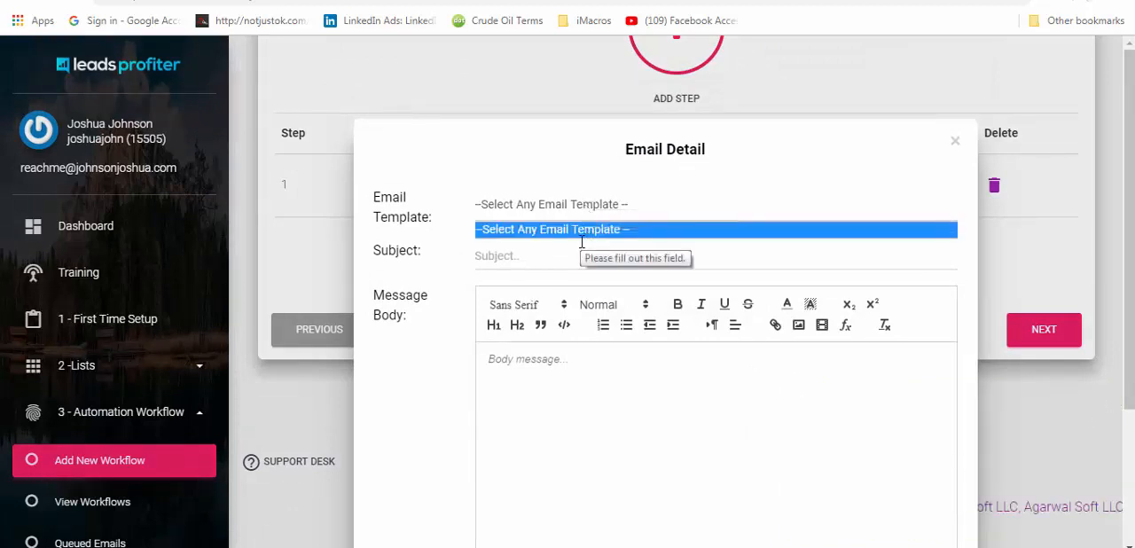
Leave the email details and locate the Email Templates section in the site navigation.
left_click(209, 222)
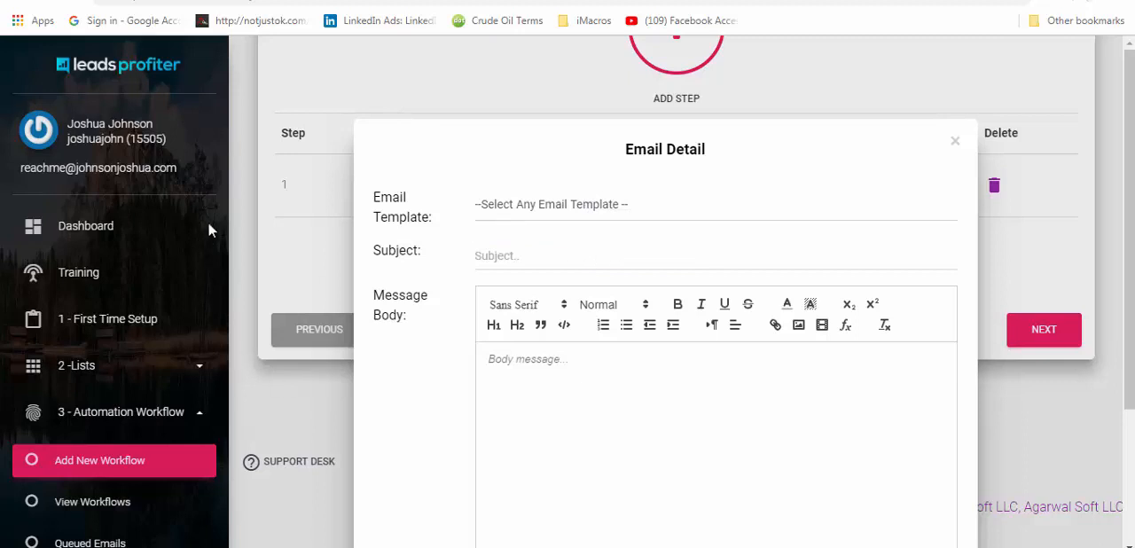
scroll(223, 273, "down", 4)
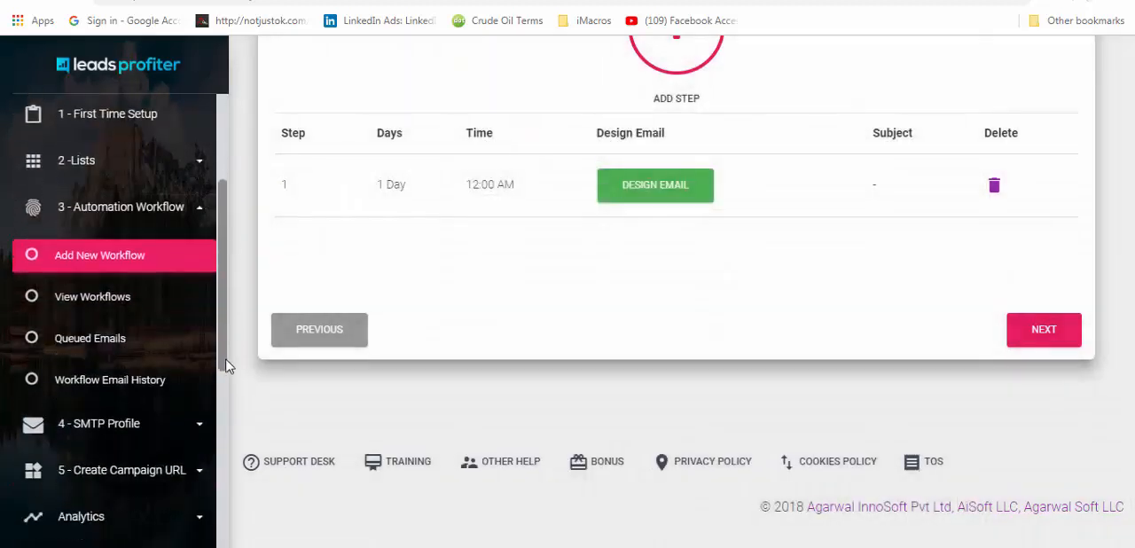
left_click_drag(227, 386, 132, 459)
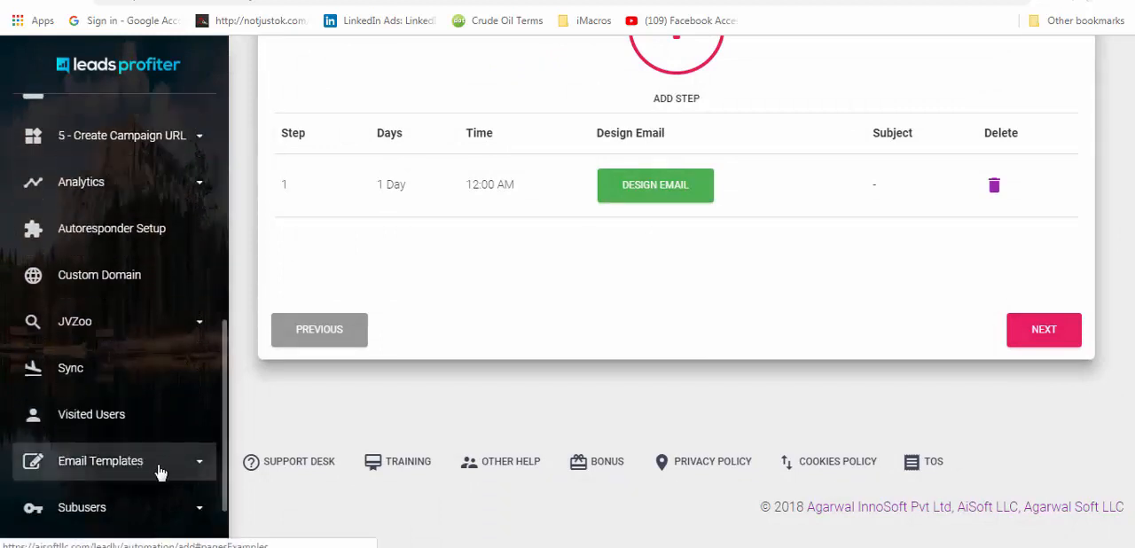
Reopen step 1's email design and enter the subject "Here Is Your Free Cheat List On How To Jumpstart" without choosing a template.
left_click(641, 206)
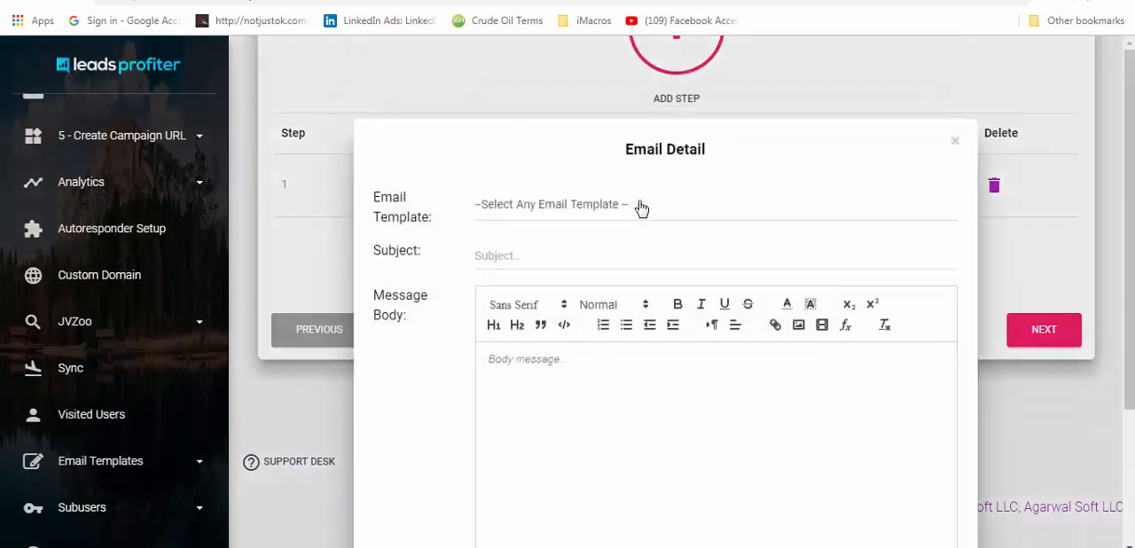
left_click(625, 212)
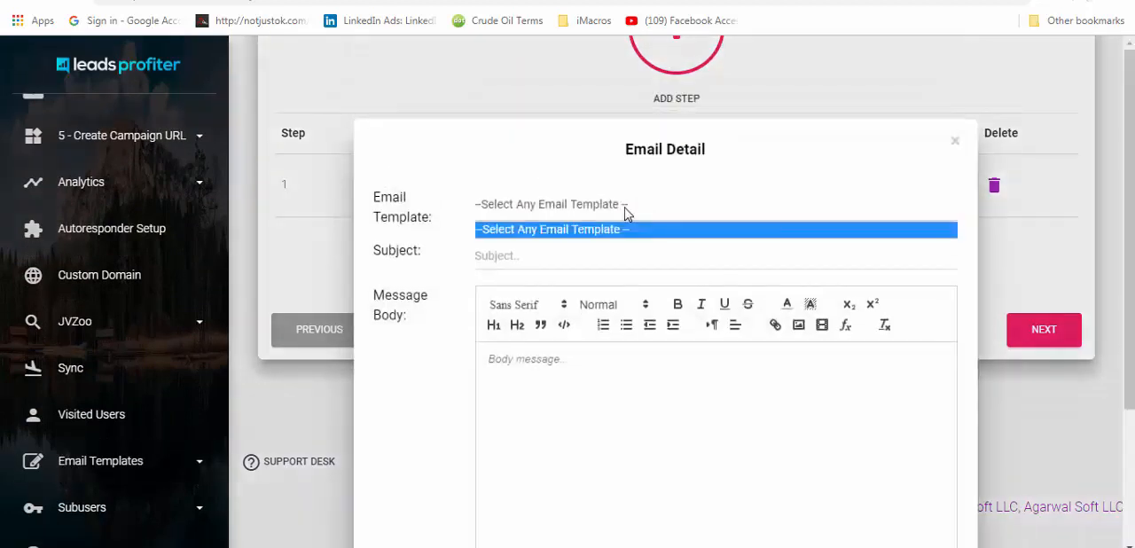
left_click(625, 211)
left_click(591, 260)
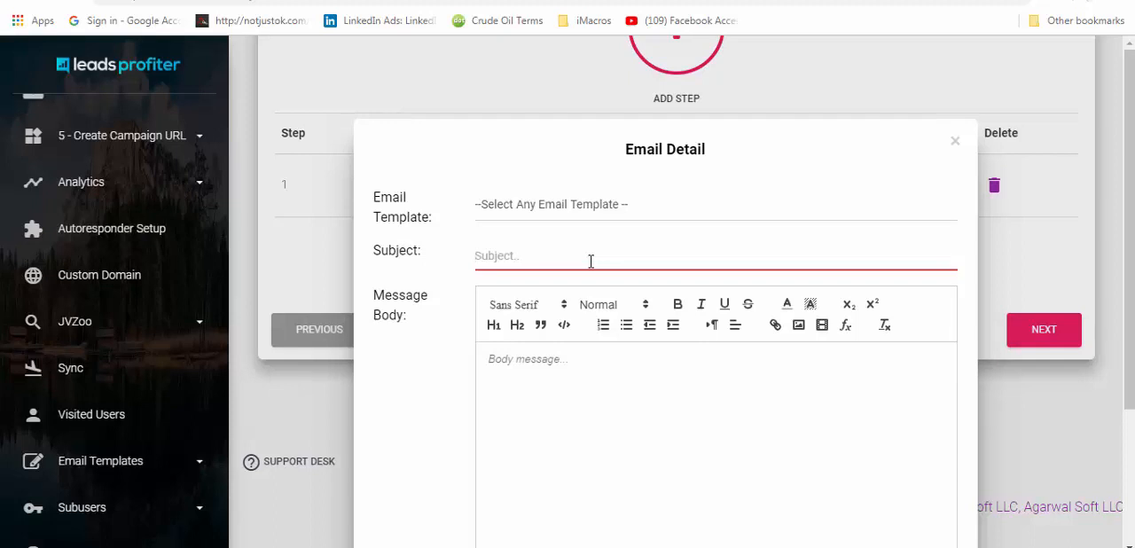
type("Here Is Y")
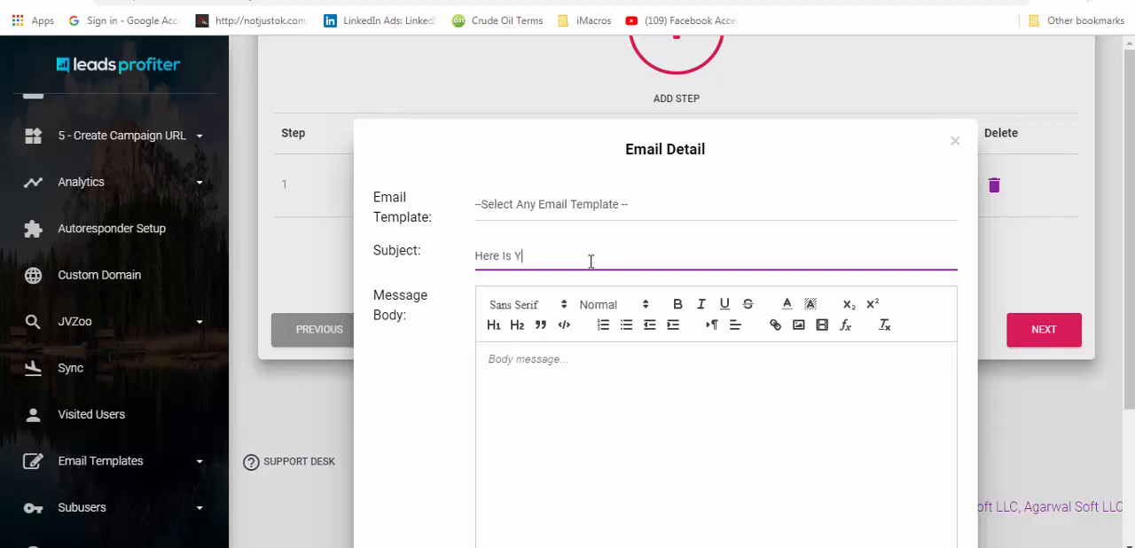
type("our Free Cheat")
key("BackSpace")
key("BackSpace")
type("eat List On How To Jumpstart")
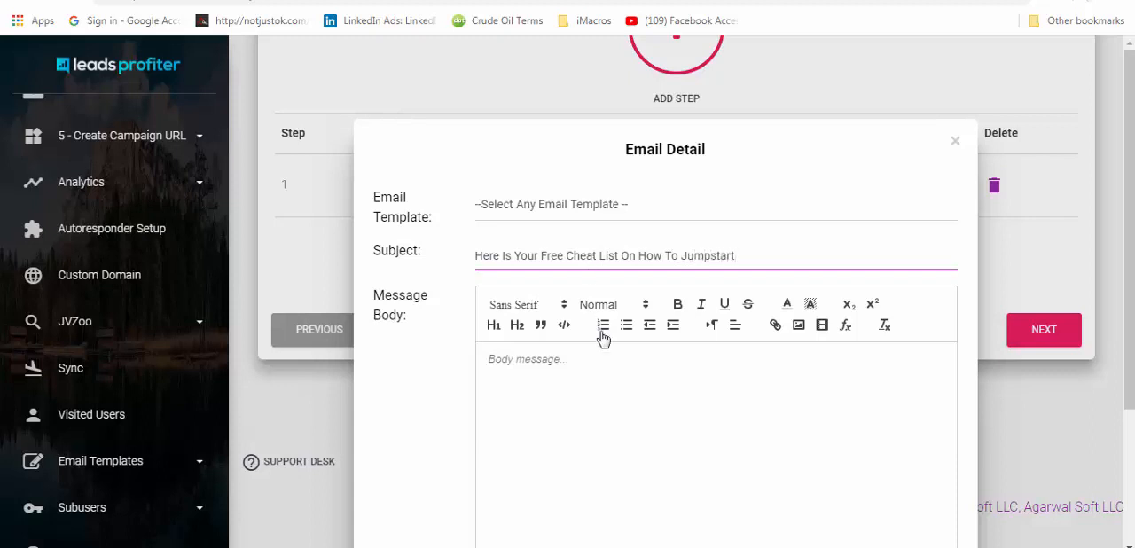
Enter the placeholder text "jl;" as the message body of step 1's email and save the email.
left_click(617, 418)
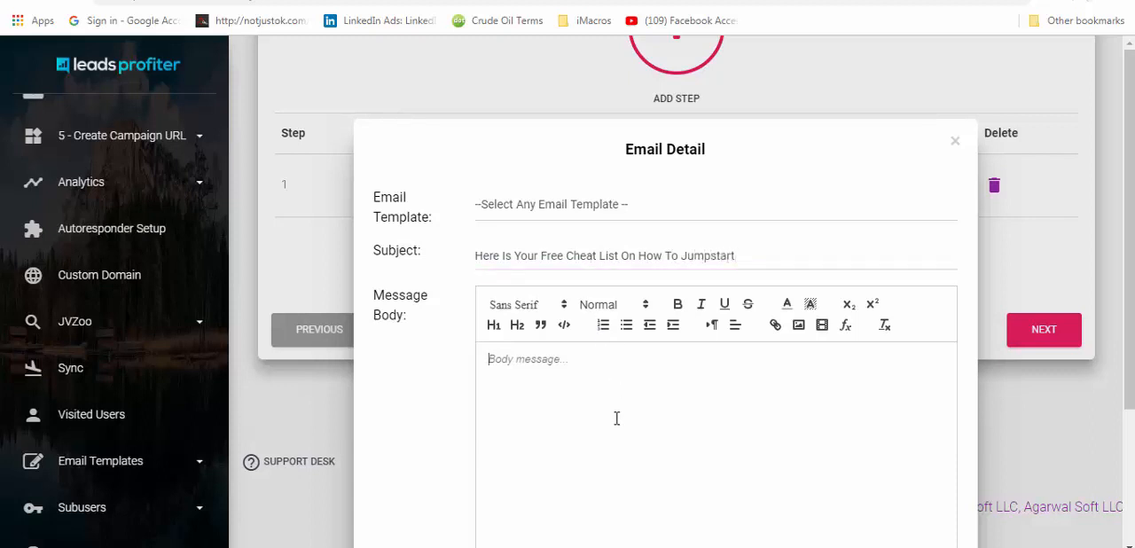
type("jj")
scroll(1133, 264, "down", 2)
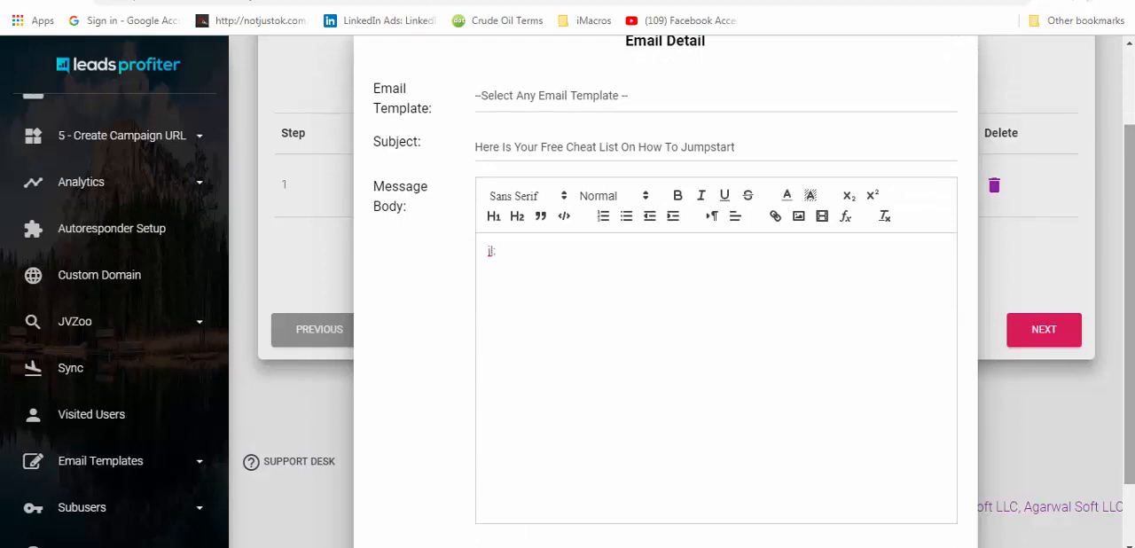
scroll(665, 293, "down", 1)
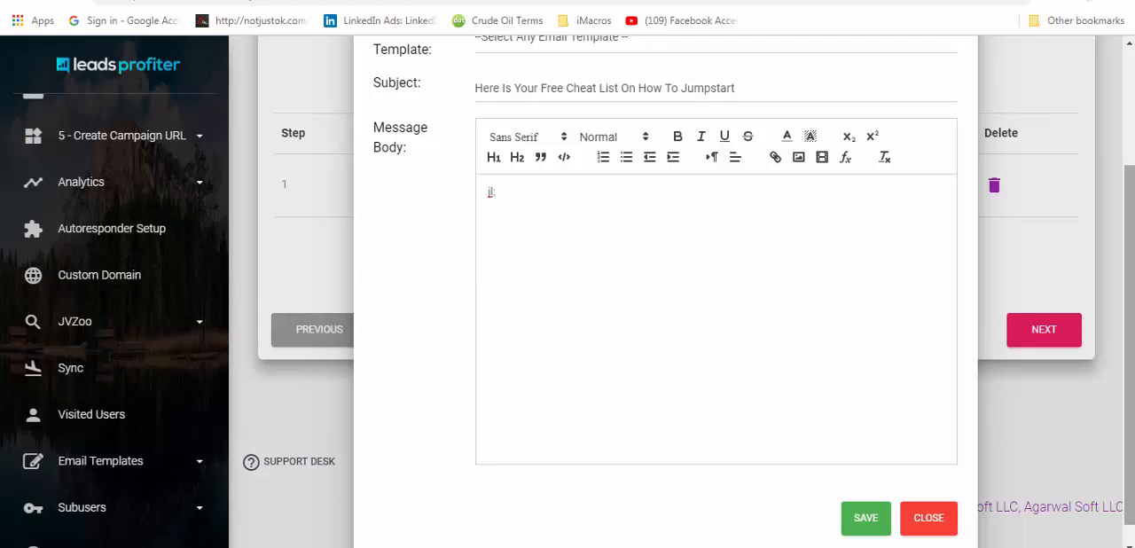
left_click(868, 524)
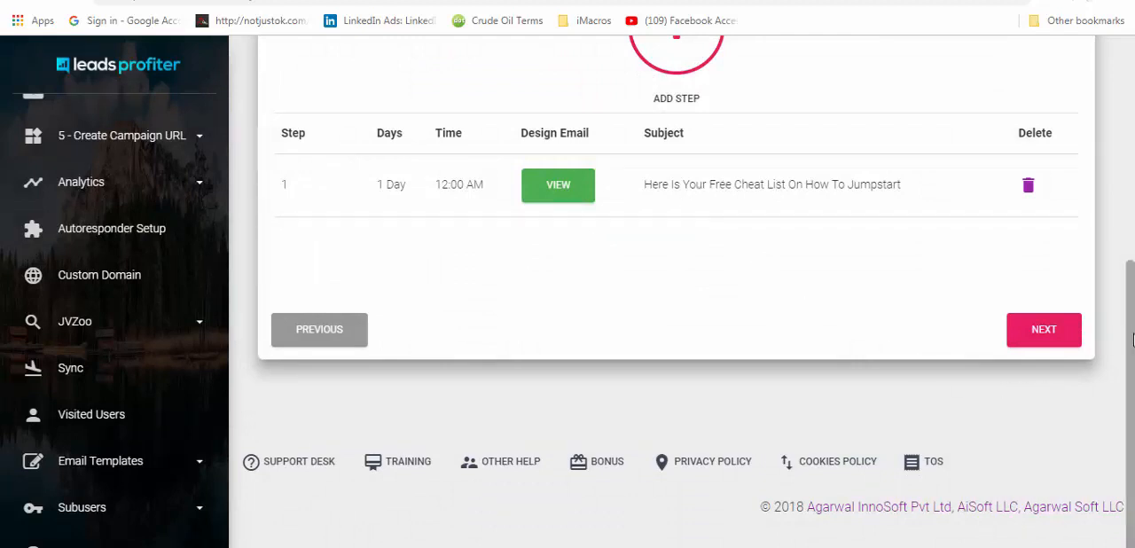
Add a second automation step to the workflow with a delay of 2 Day at 12:00 AM.
left_click_drag(1131, 332, 1131, 288)
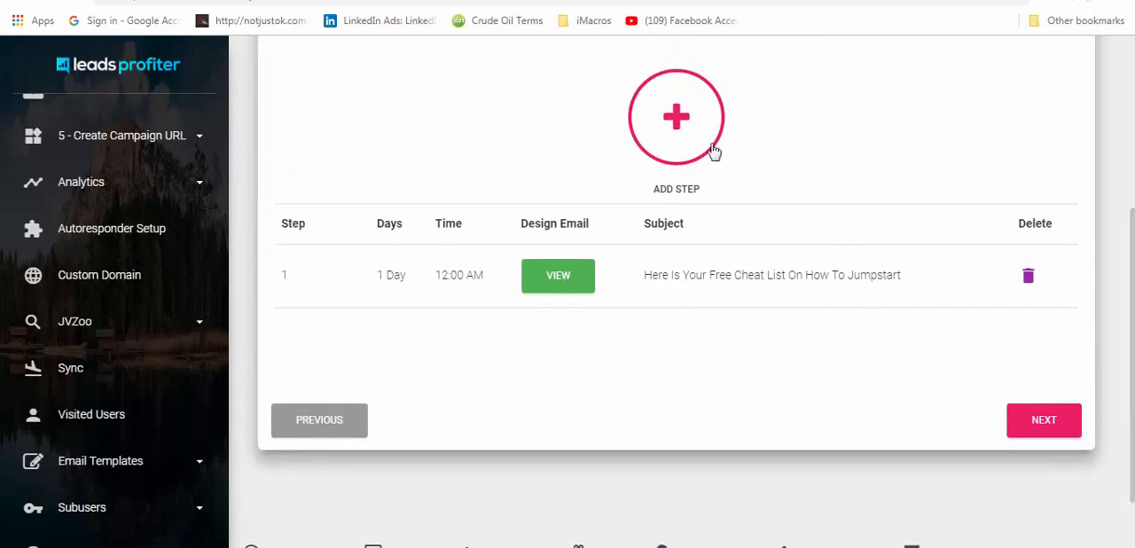
left_click(679, 132)
left_click(594, 263)
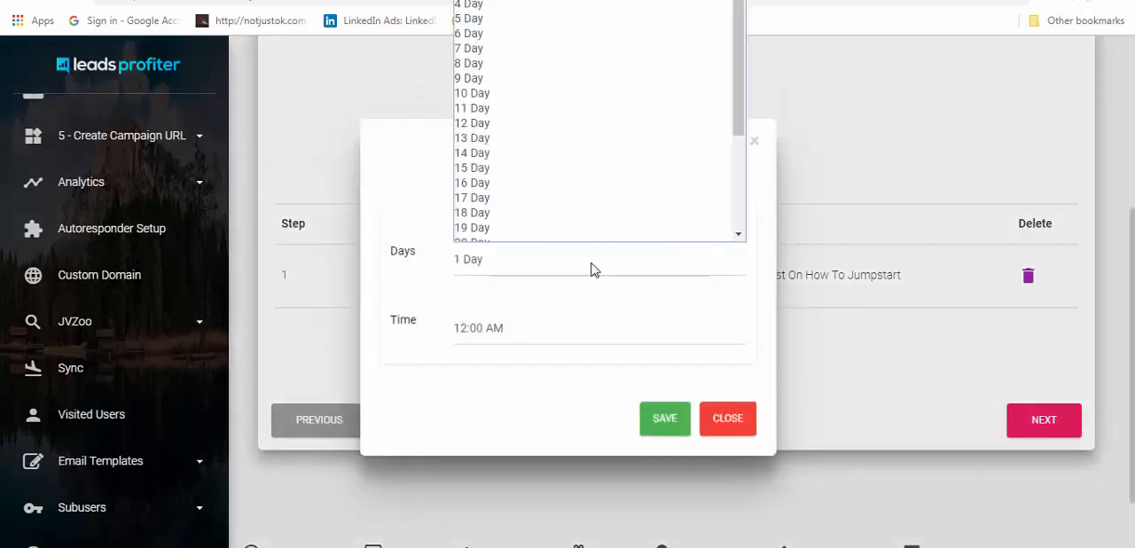
left_click(514, 0)
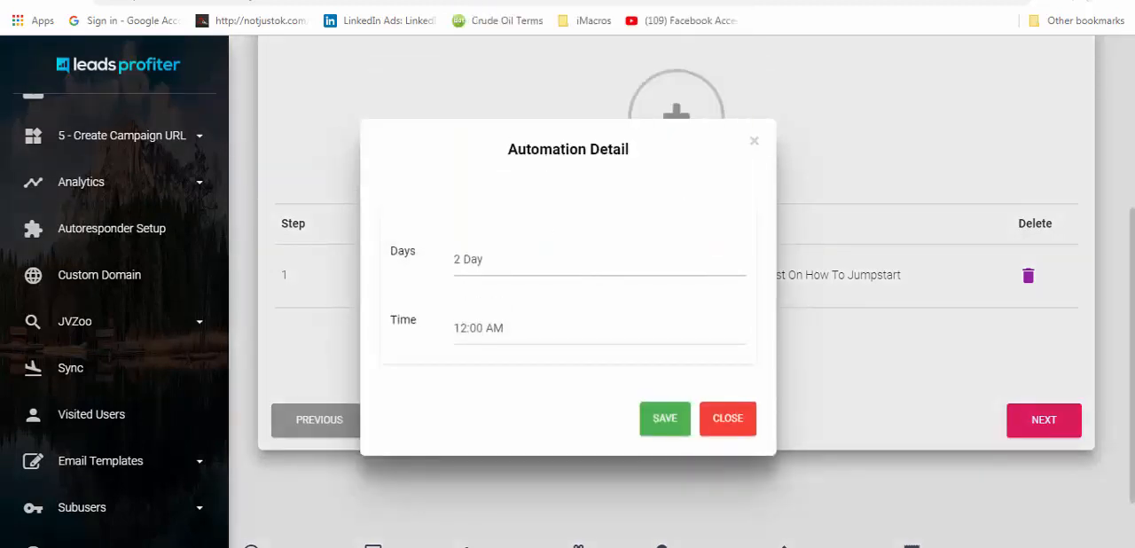
left_click(669, 418)
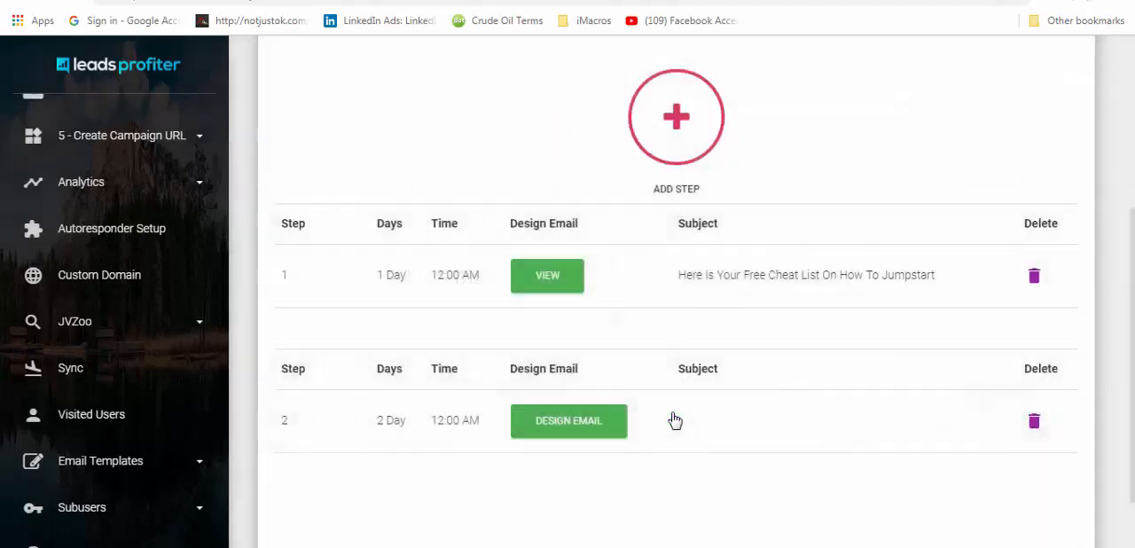
Open step 2's email design and enter the subject "Build Your Own Cheat List For Your Customers" without choosing a template.
left_click(592, 434)
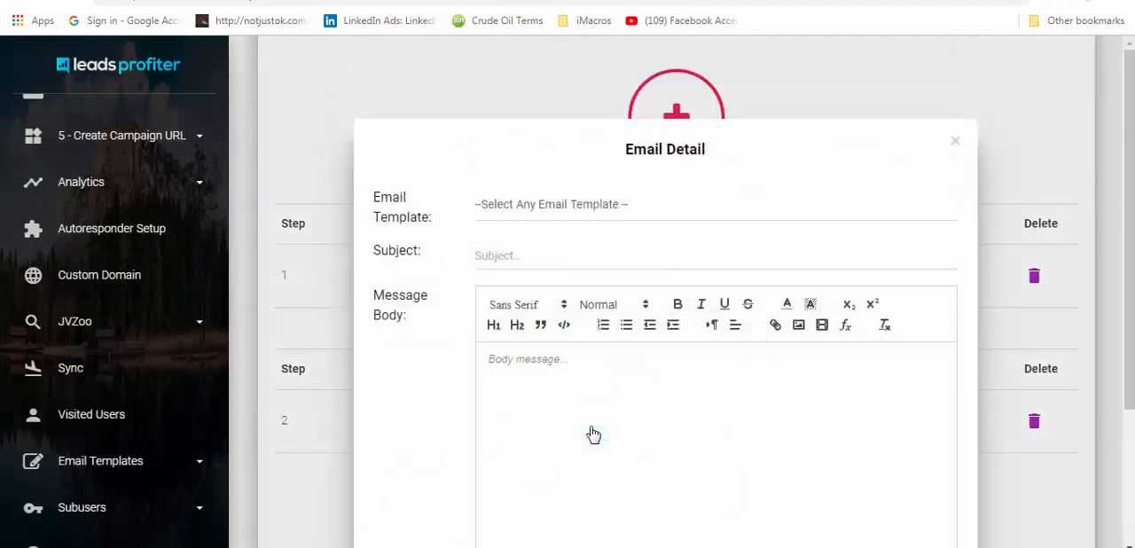
left_click(549, 264)
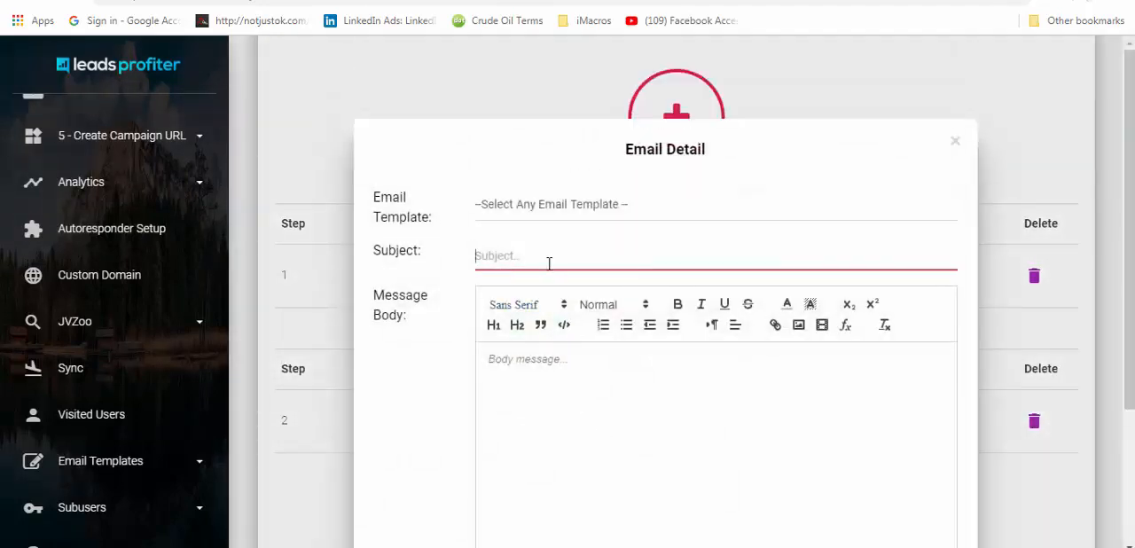
type("F")
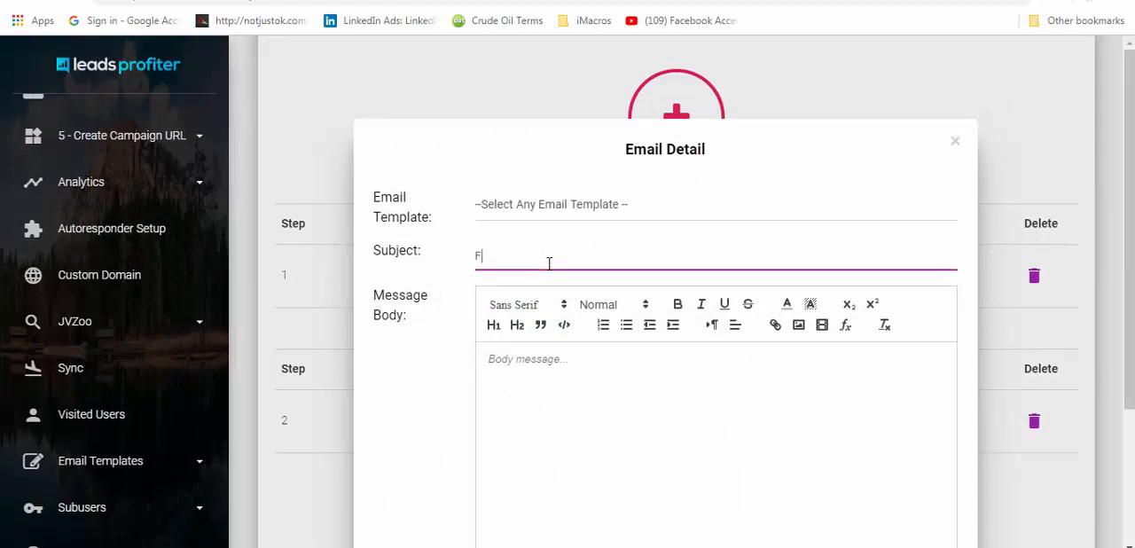
key("BackSpace")
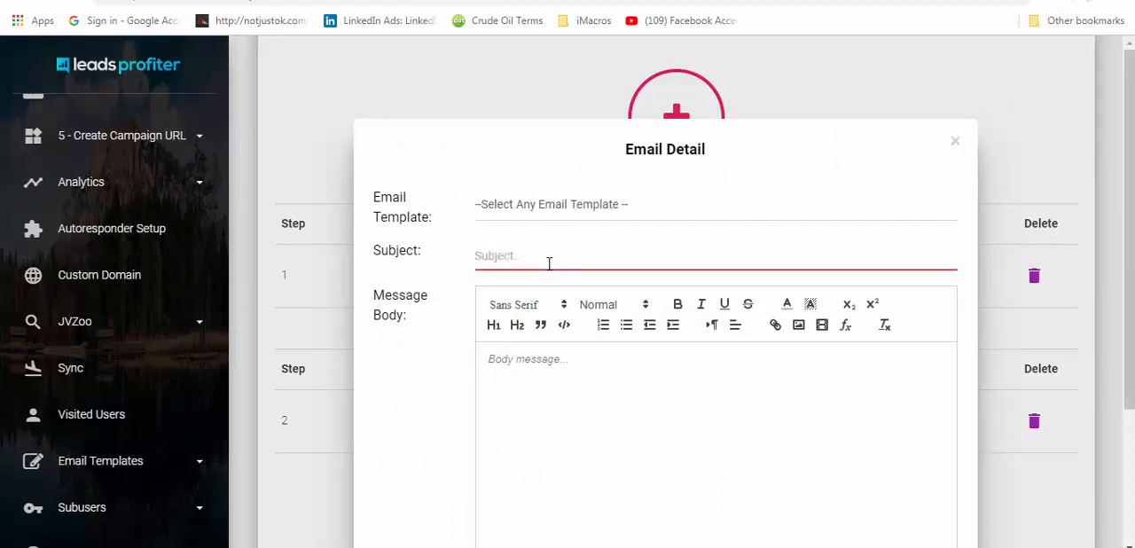
type("Bu")
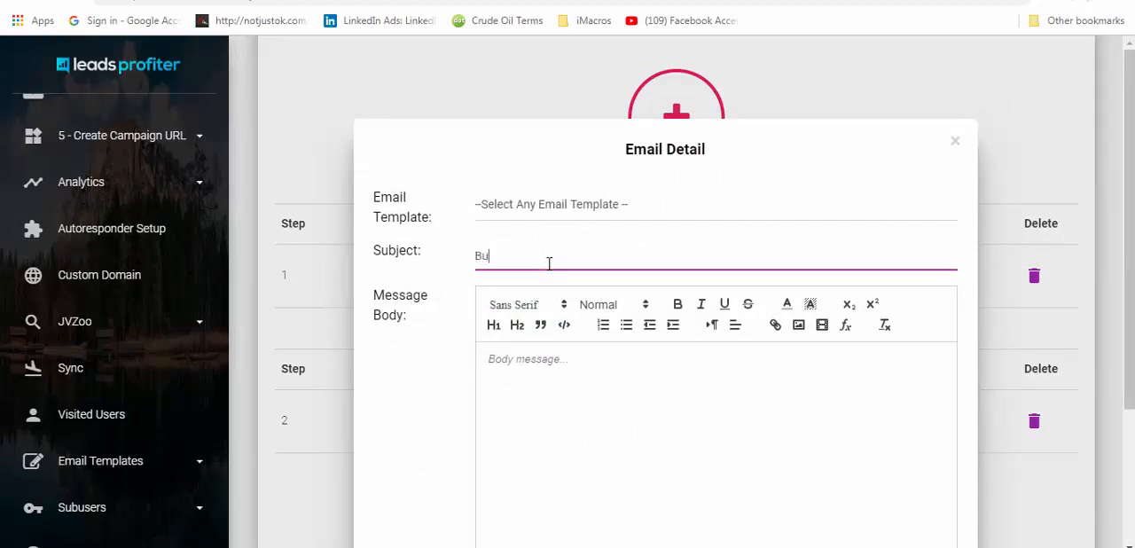
type("ild Your Own cheat")
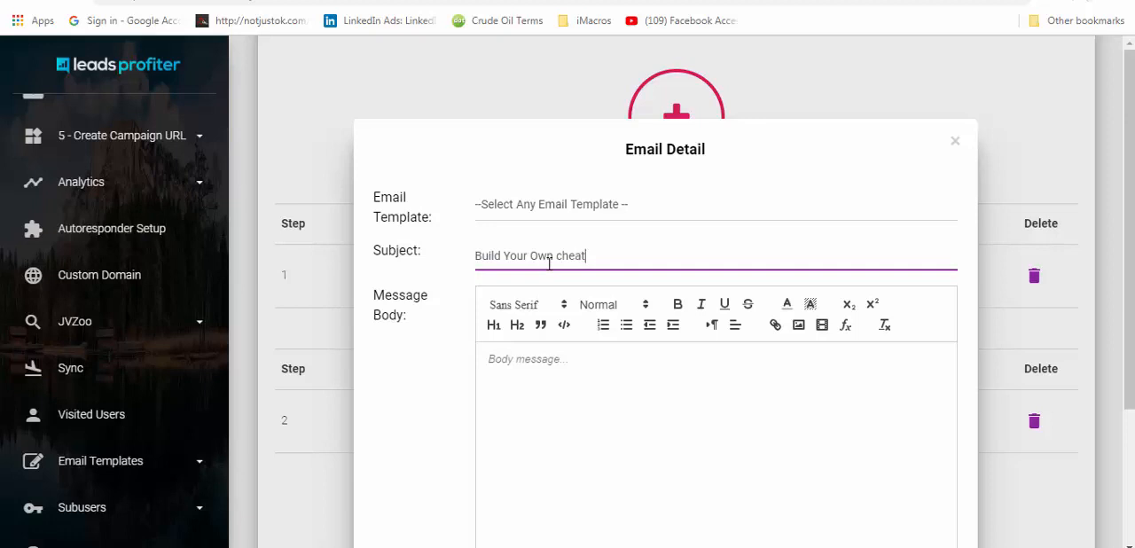
key("BackSpace")
key("BackSpace")
key("BackSpace")
type("heat List For Your C")
type("ustomers")
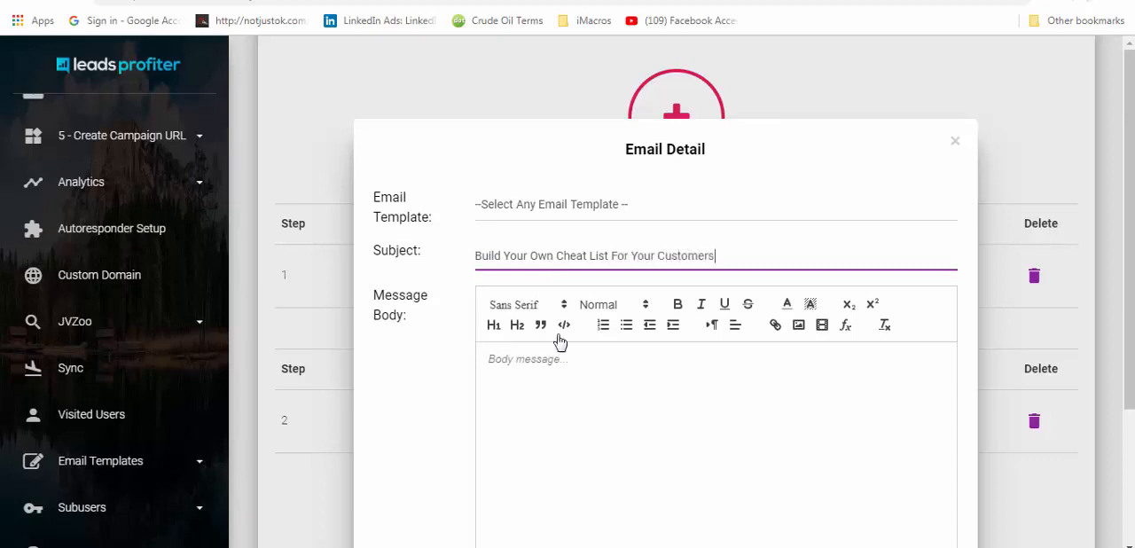
Leave the message body of step 2's email empty and save the email.
left_click(583, 436)
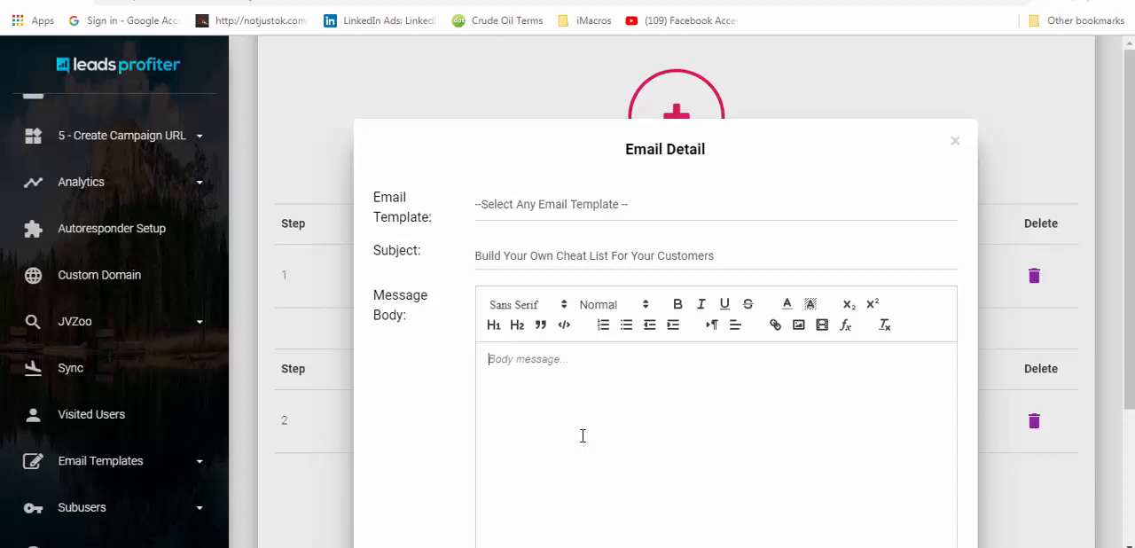
left_click_drag(1132, 255, 1133, 373)
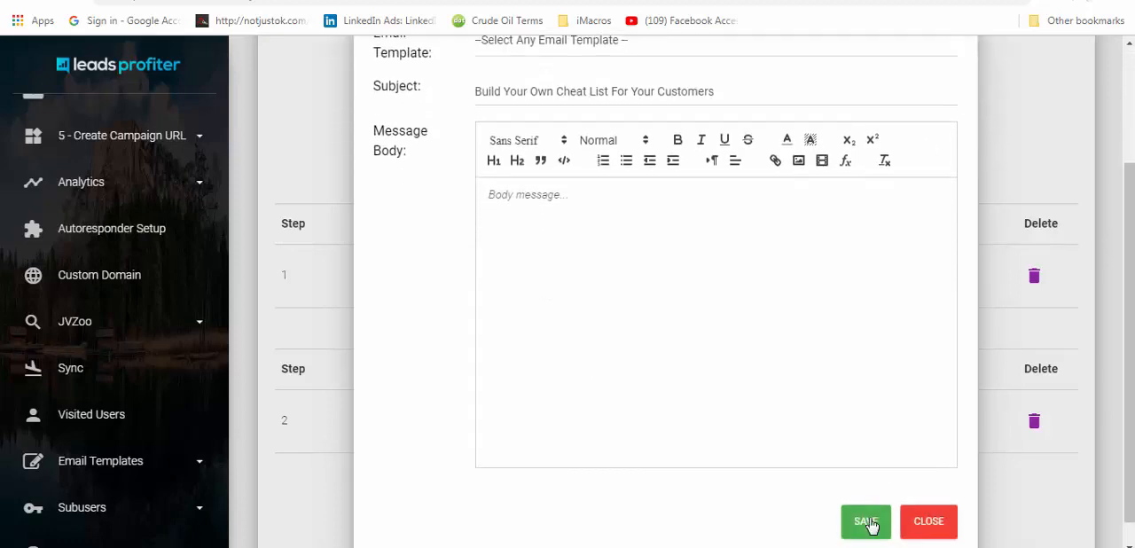
left_click(874, 507)
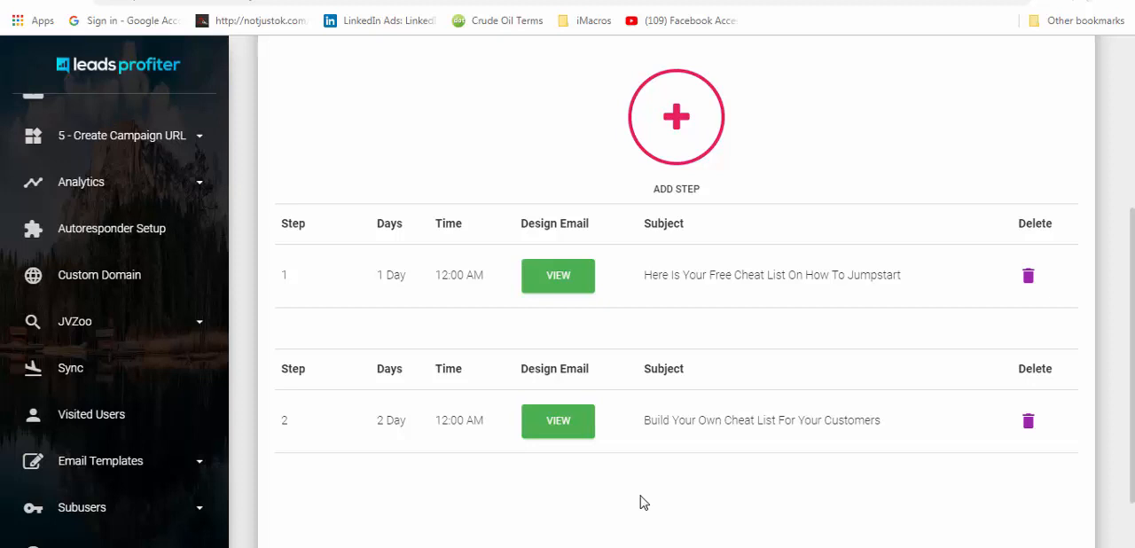
Add a third automation step to the workflow with a delay of 3 Day at 12:00 AM.
scroll(928, 240, "down", 1)
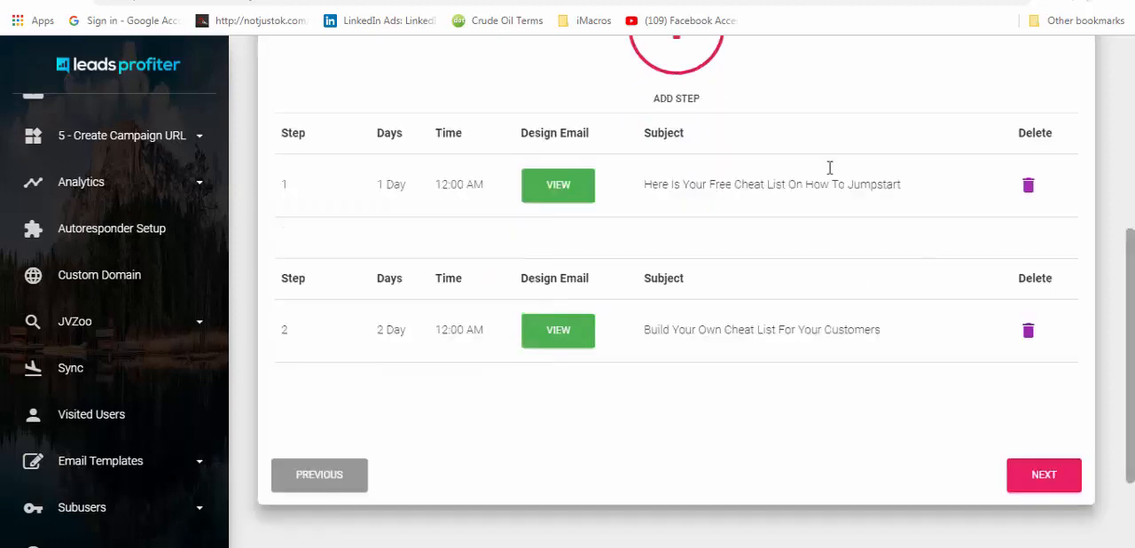
left_click(676, 55)
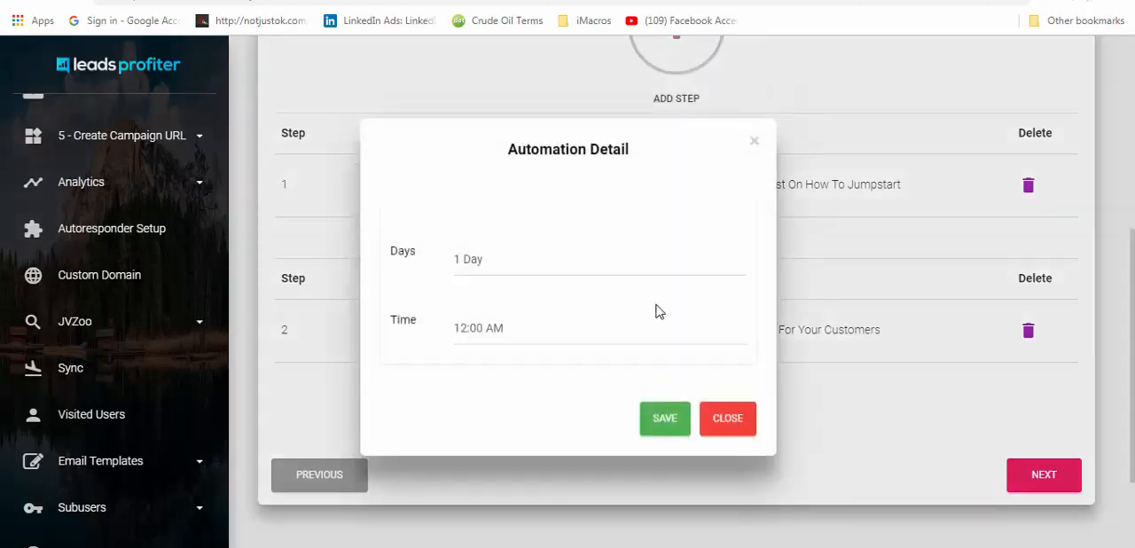
left_click(572, 268)
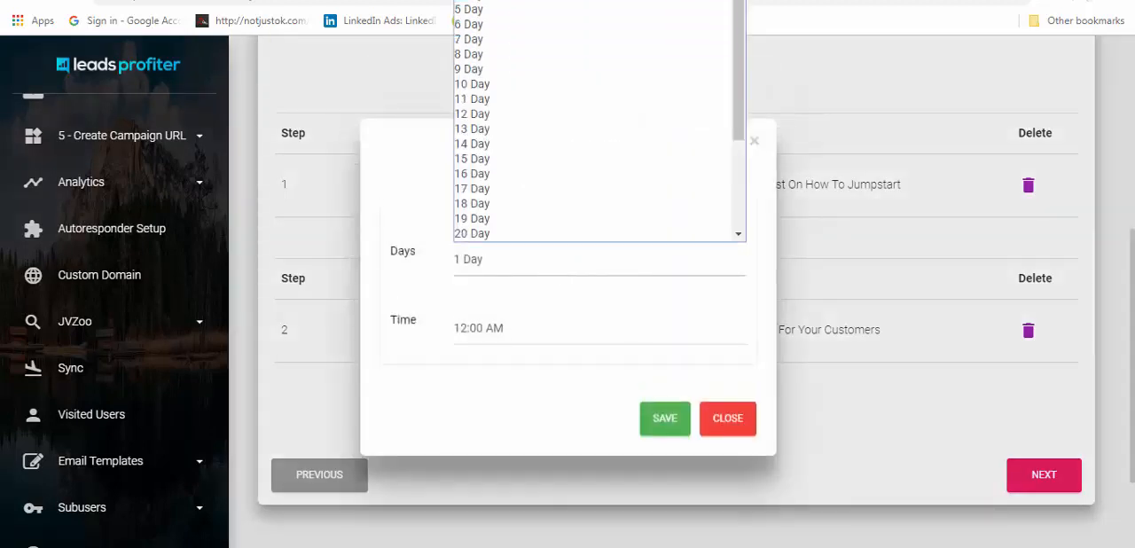
left_click(470, 1)
left_click(676, 416)
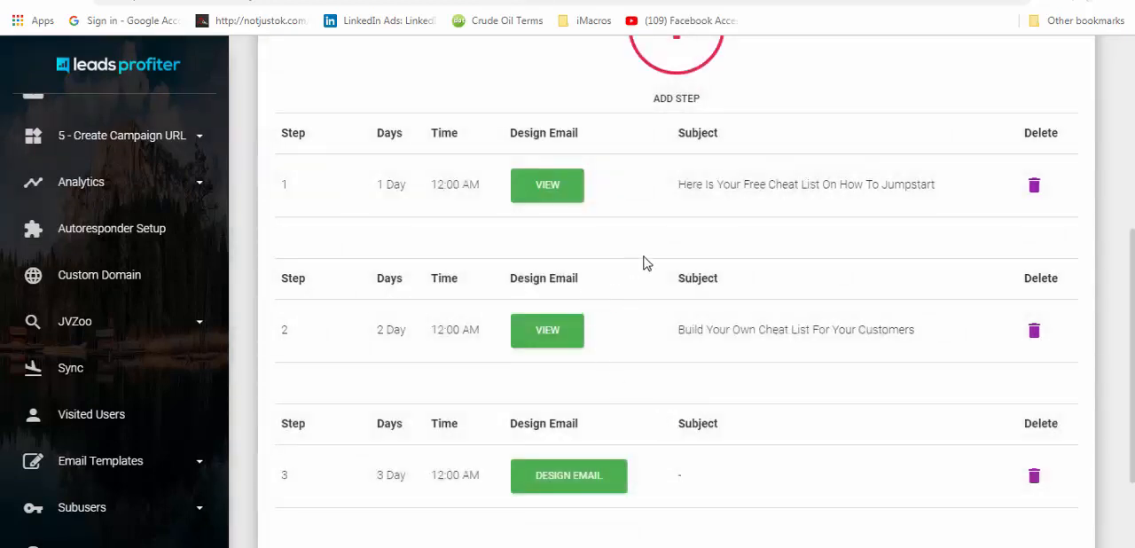
Open step 3's email design and enter the subject "Start Grabbing Leads on the fly!" without choosing a template.
left_click(585, 483)
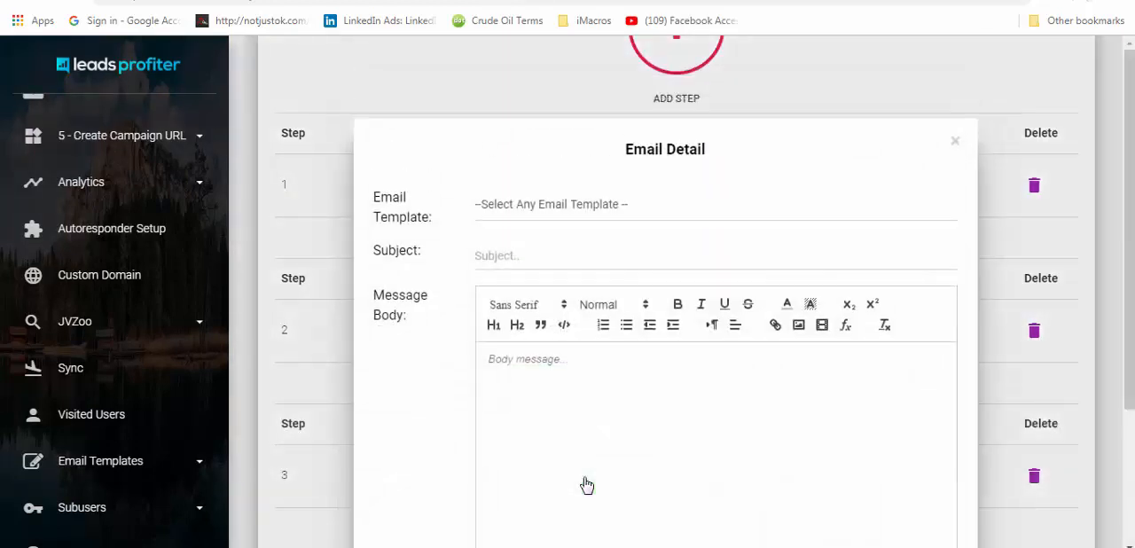
left_click(543, 250)
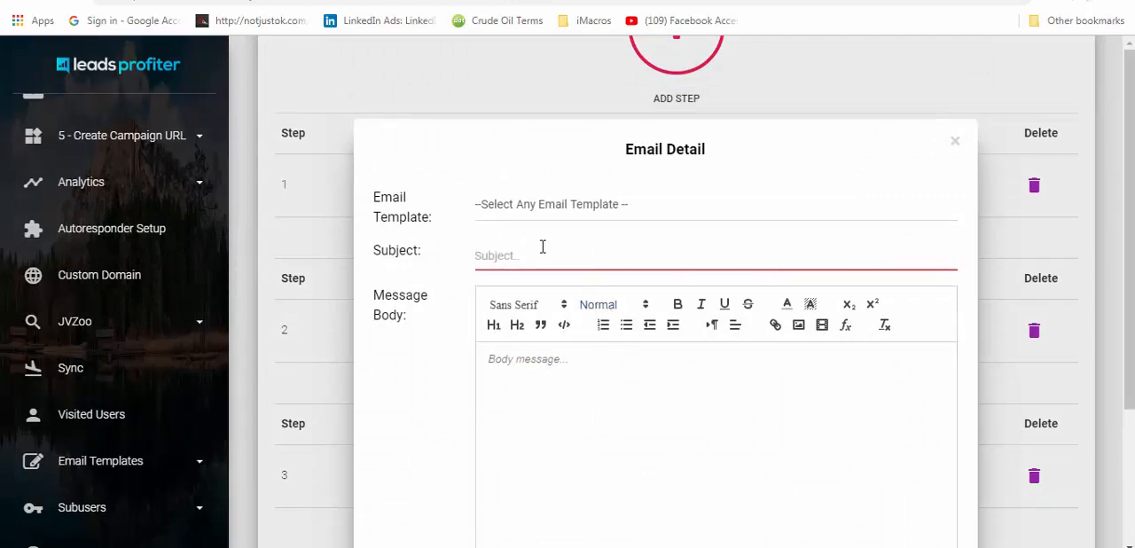
type("Start")
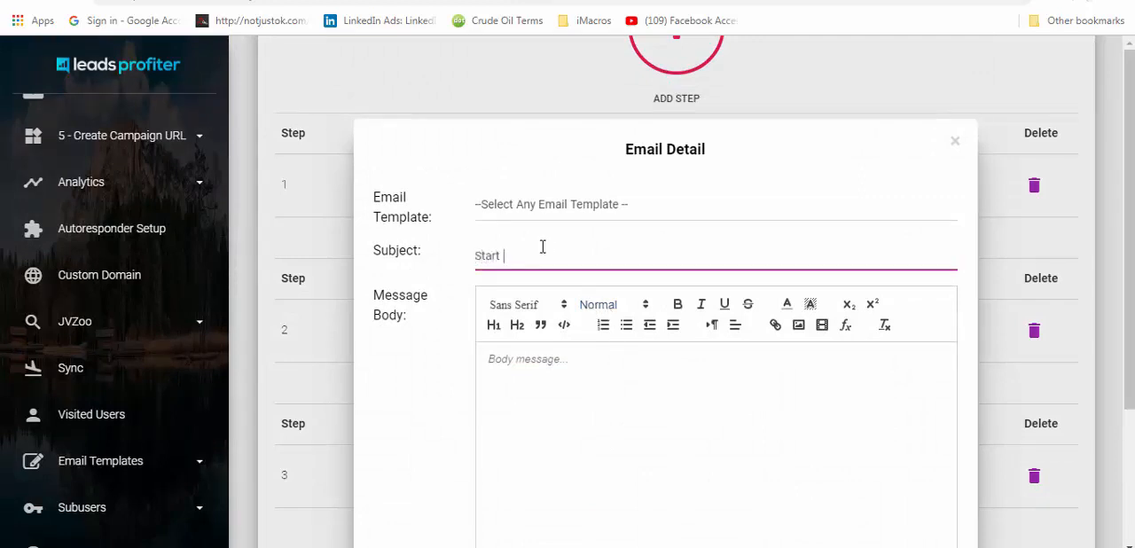
type(" Grabbing Lead")
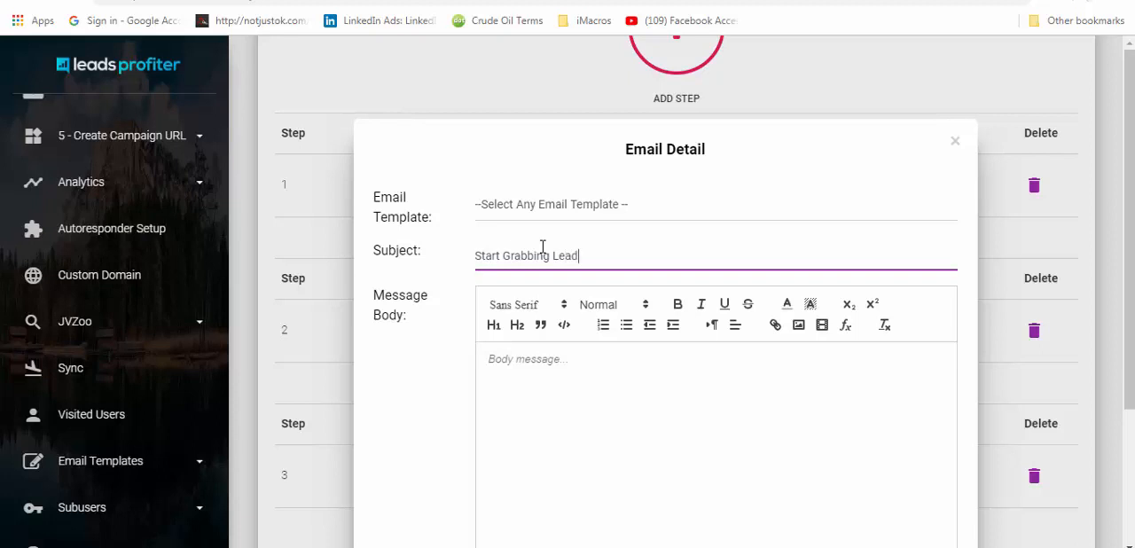
type("s on the fly!")
Save step 3's email with its message body left empty.
left_click(703, 409)
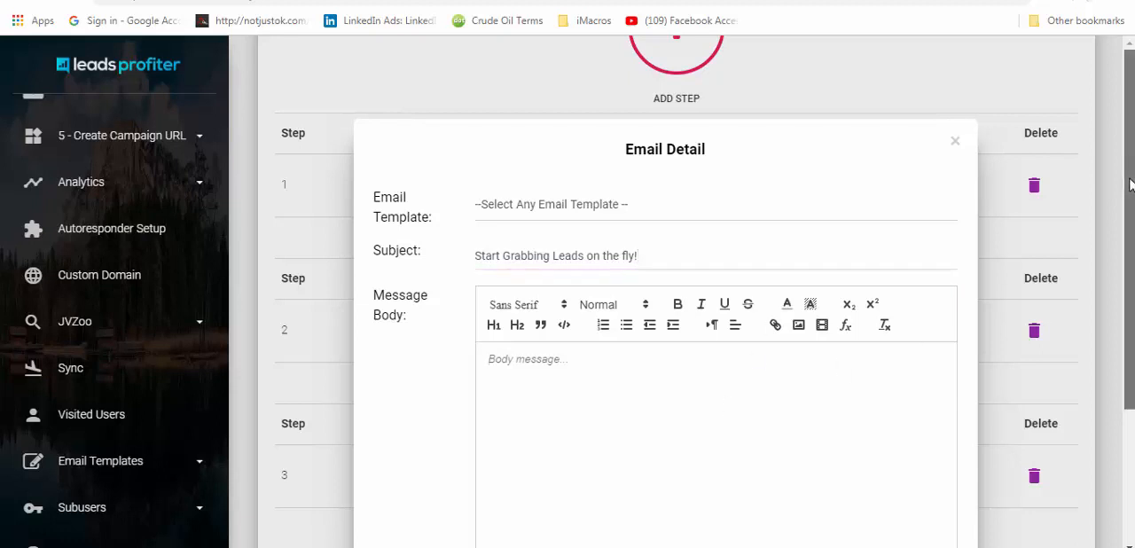
scroll(1129, 177, "down", 2)
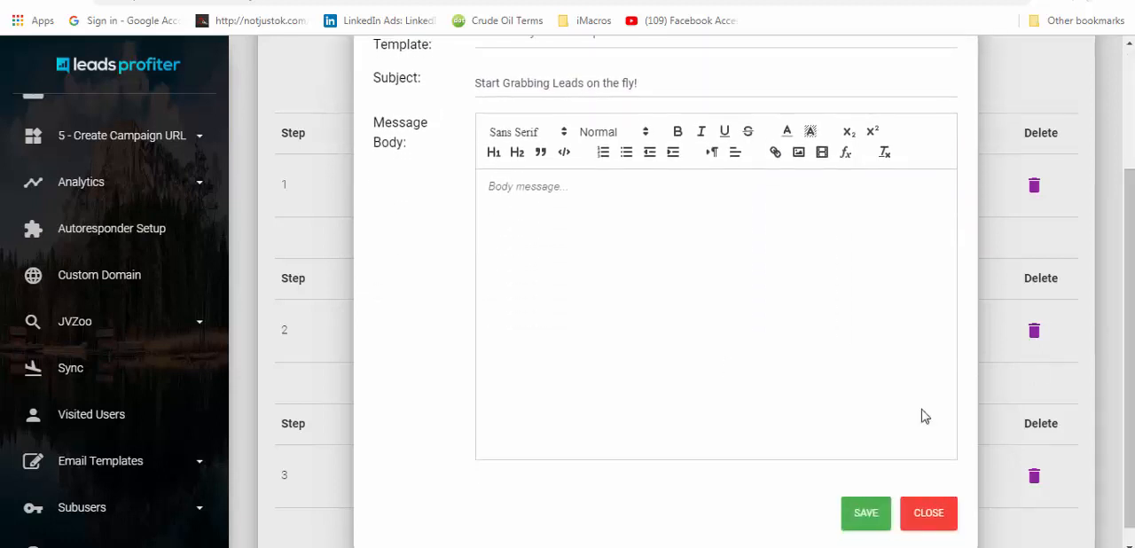
left_click(866, 519)
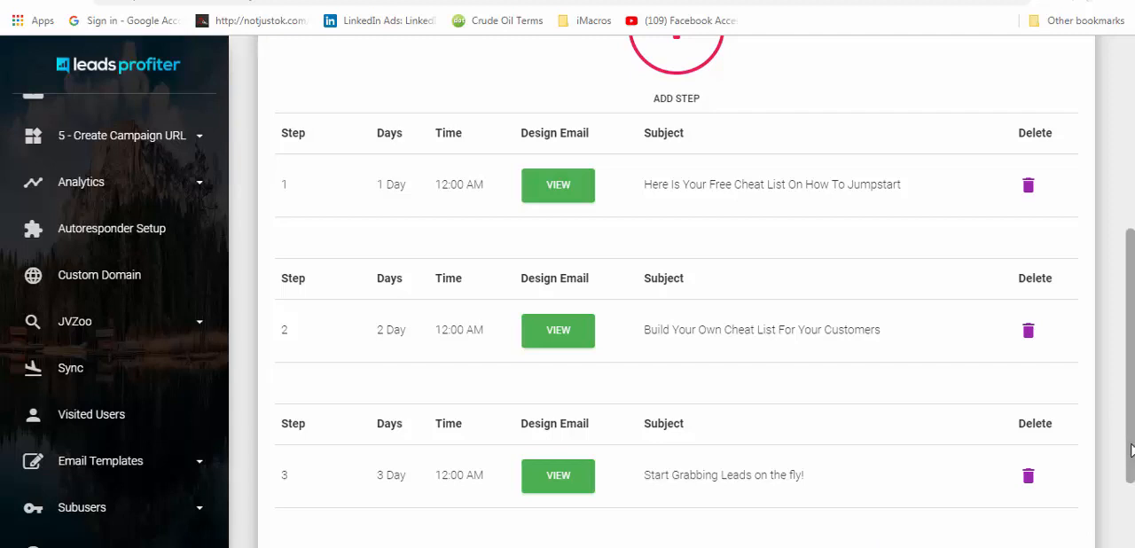
Proceed to the final automation step, apply the automation to all new users, and finish the workflow.
scroll(1130, 451, "down", 2)
left_click(1042, 454)
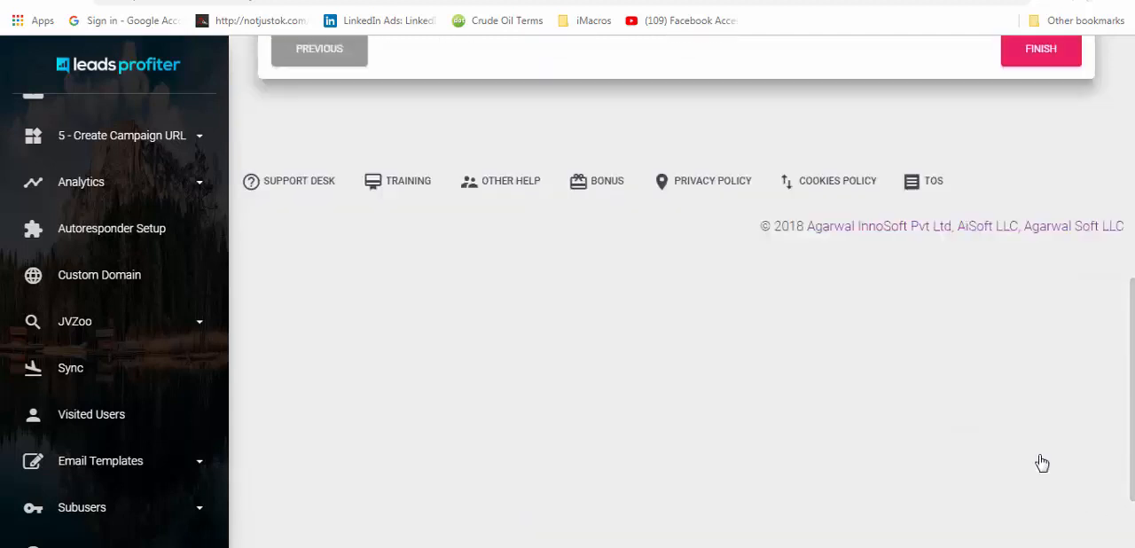
left_click_drag(1131, 409, 1131, 216)
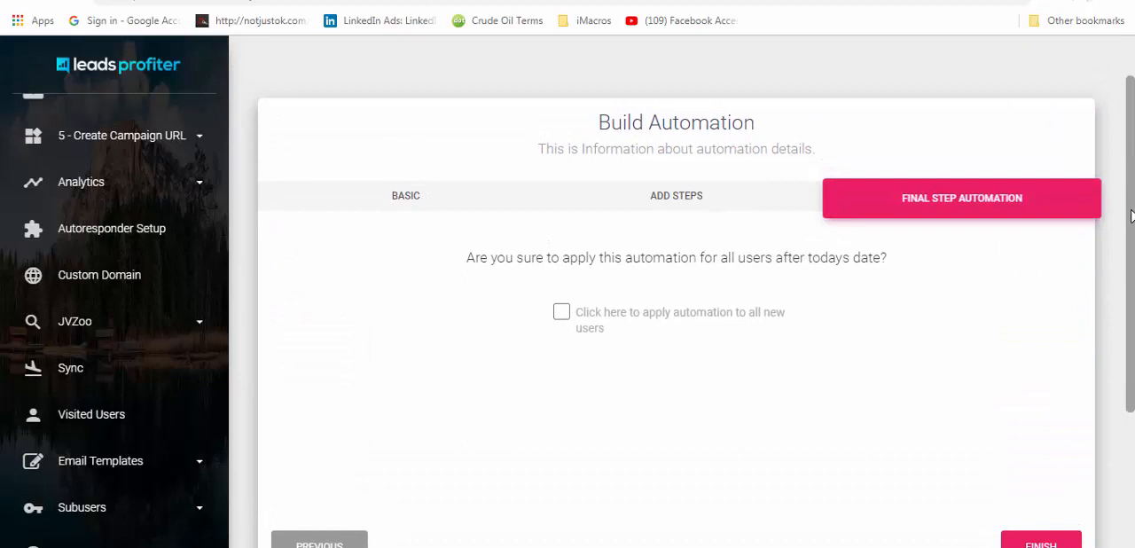
left_click_drag(1131, 215, 1131, 250)
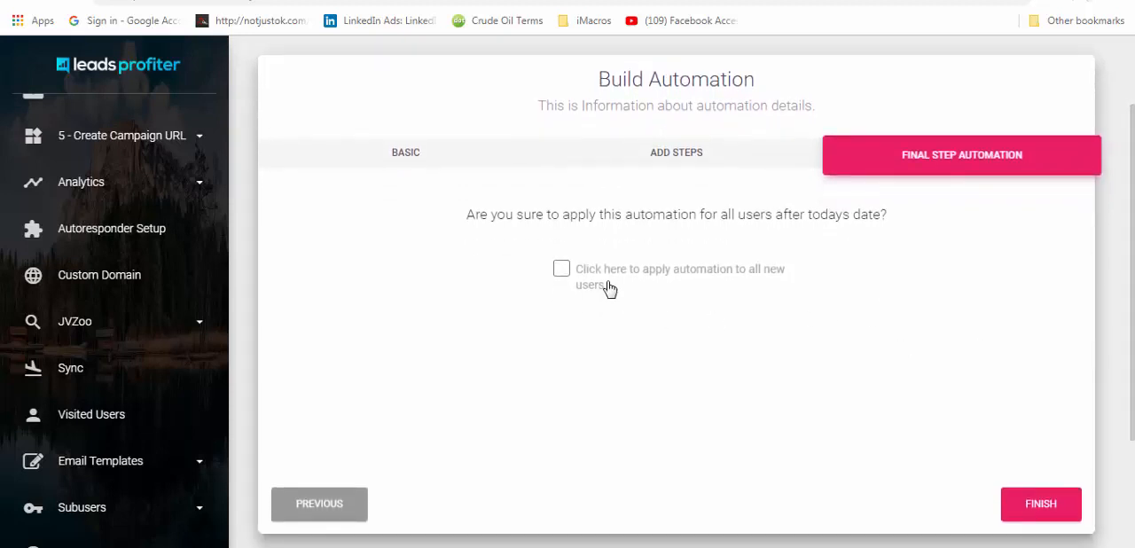
left_click(562, 269)
left_click(1043, 515)
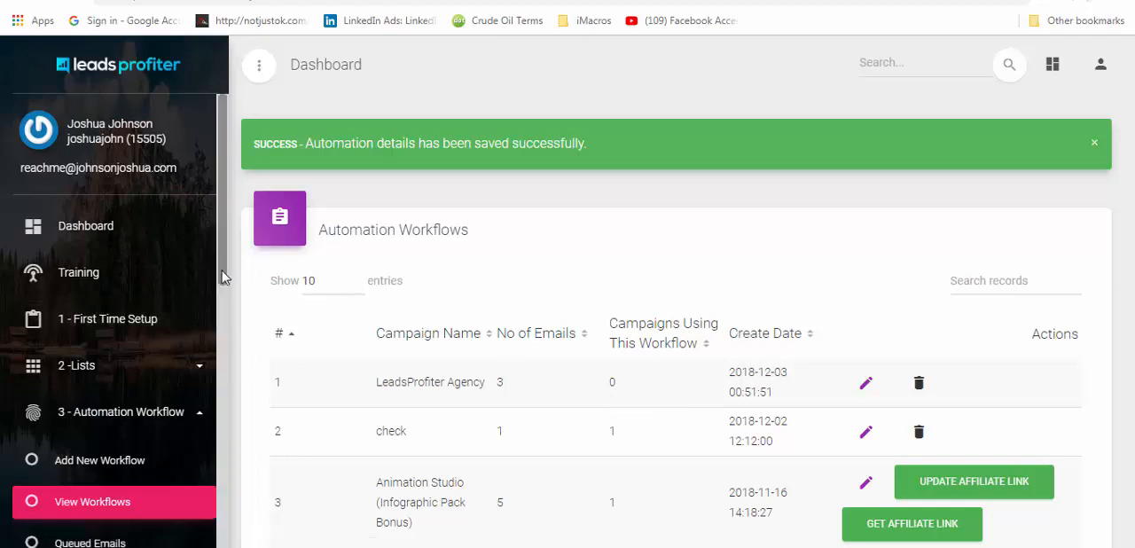
Open the Queued Emails page of the automation workflows to check the scheduled mail.
scroll(226, 301, "down", 1)
left_click_drag(226, 302, 229, 362)
scroll(229, 364, "down", 5)
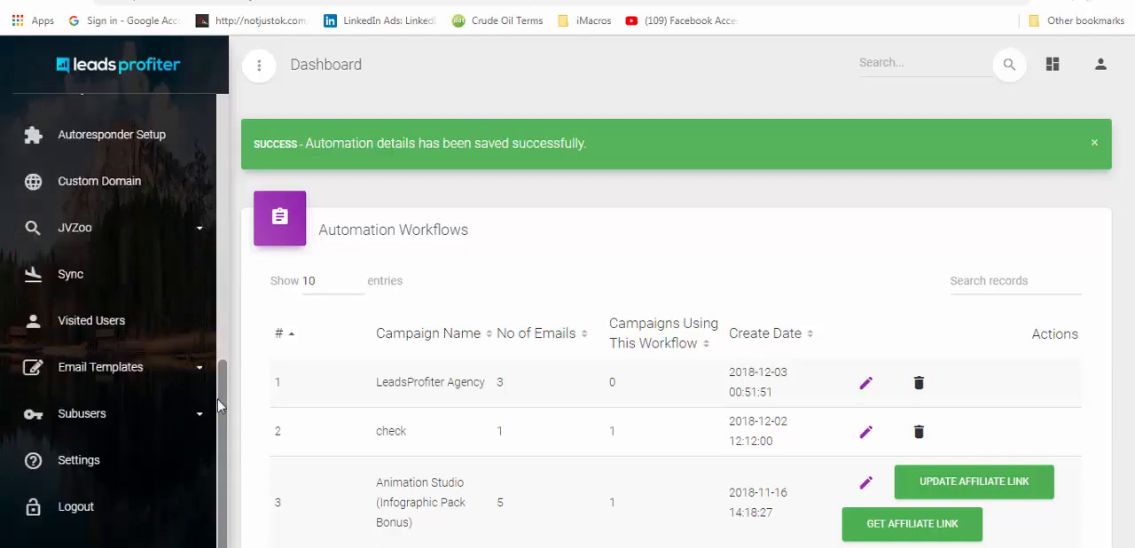
left_click_drag(222, 380, 221, 239)
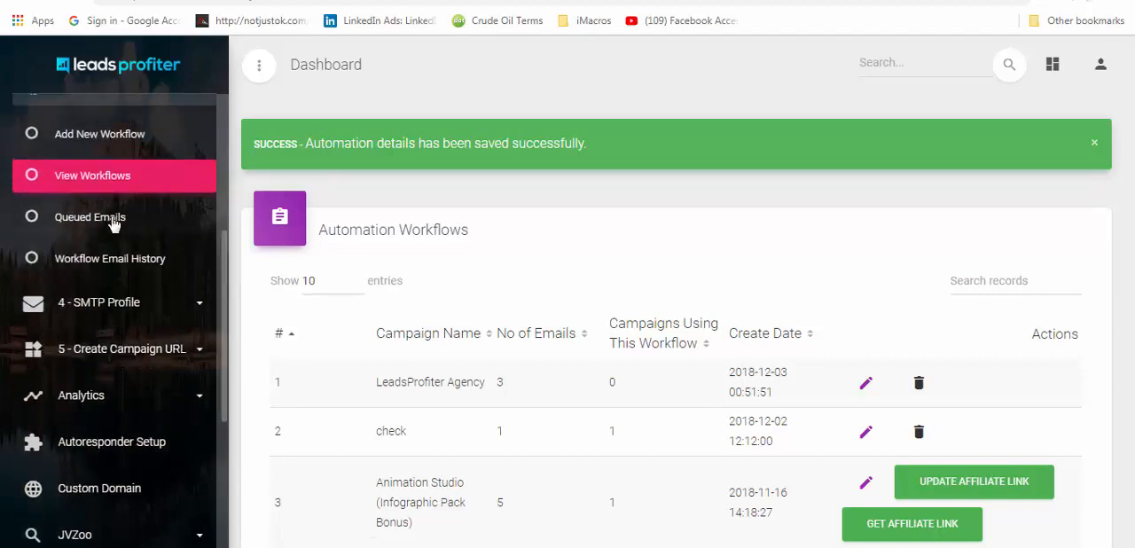
left_click(101, 222)
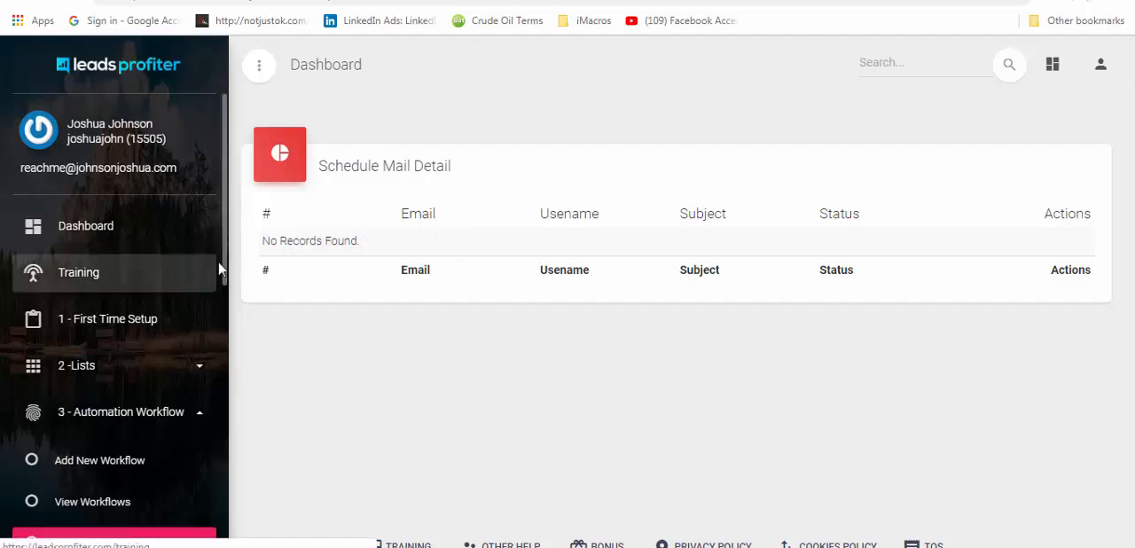
Open the Workflow Email History and examine the mail logs chart and the log details.
scroll(222, 266, "down", 3)
left_click_drag(229, 320, 228, 382)
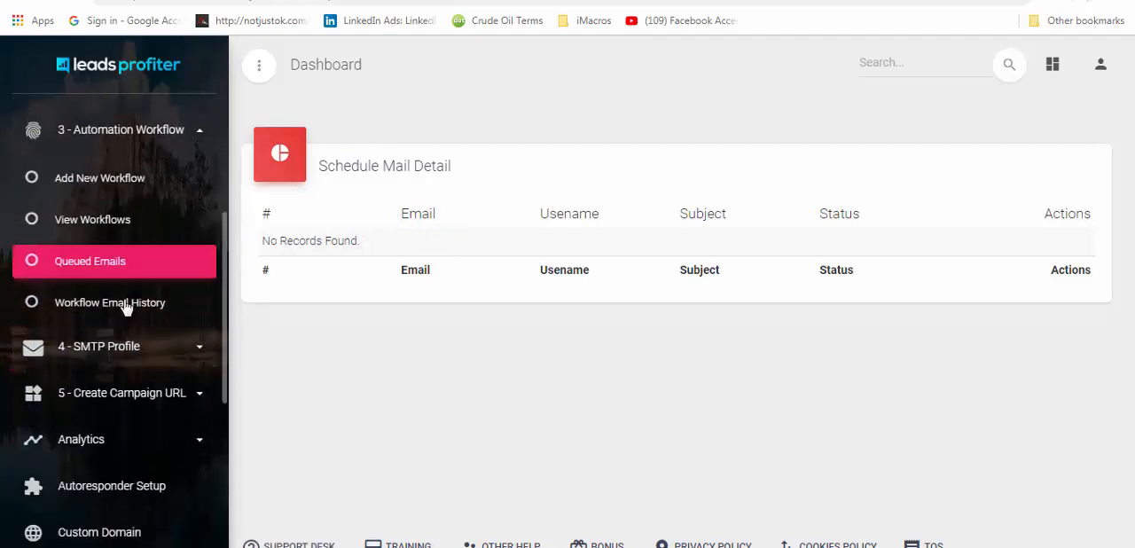
left_click(127, 306)
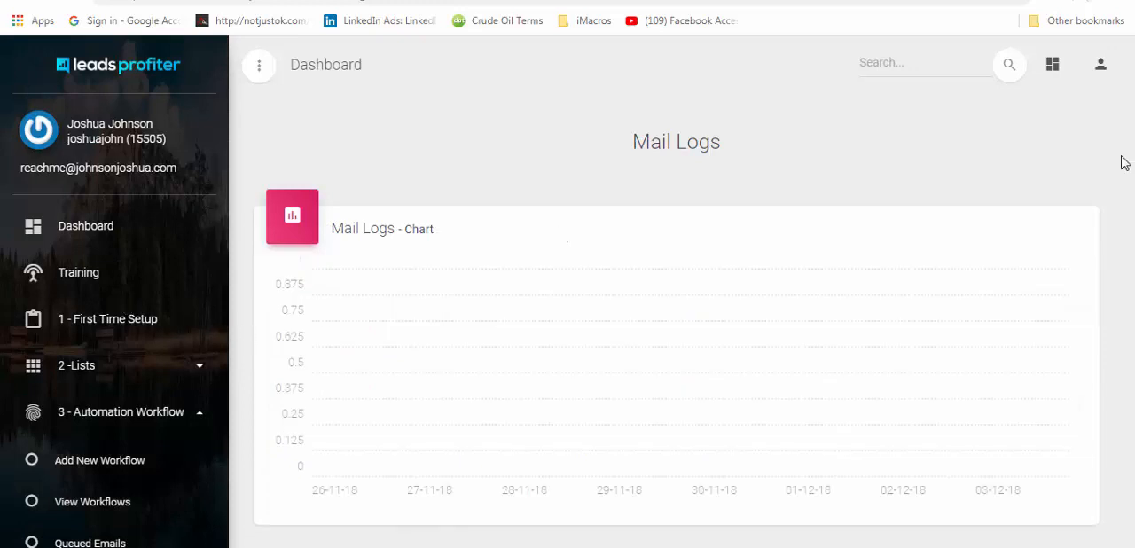
scroll(1125, 162, "down", 3)
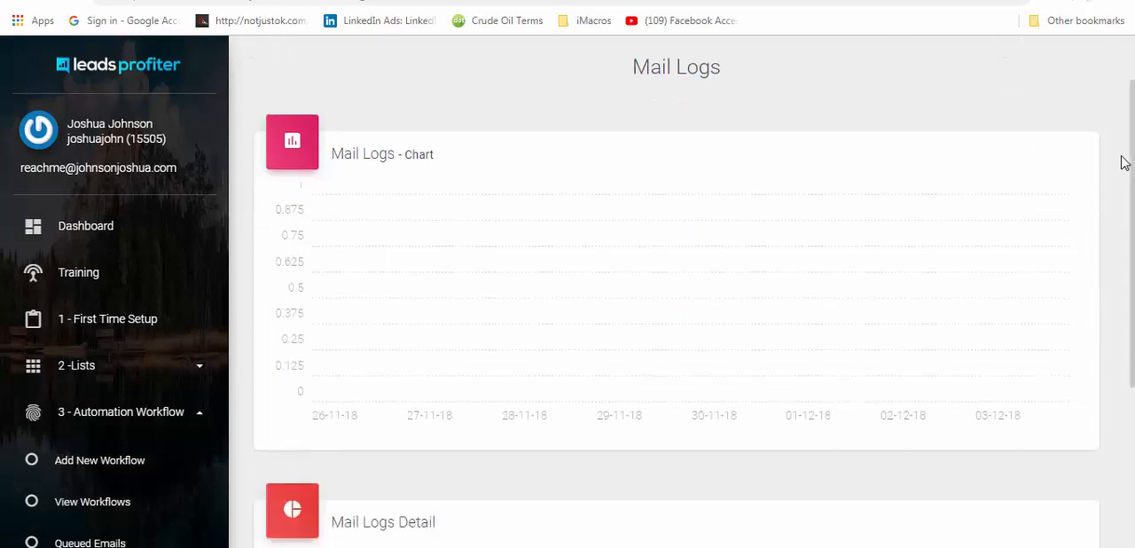
scroll(1125, 162, "down", 3)
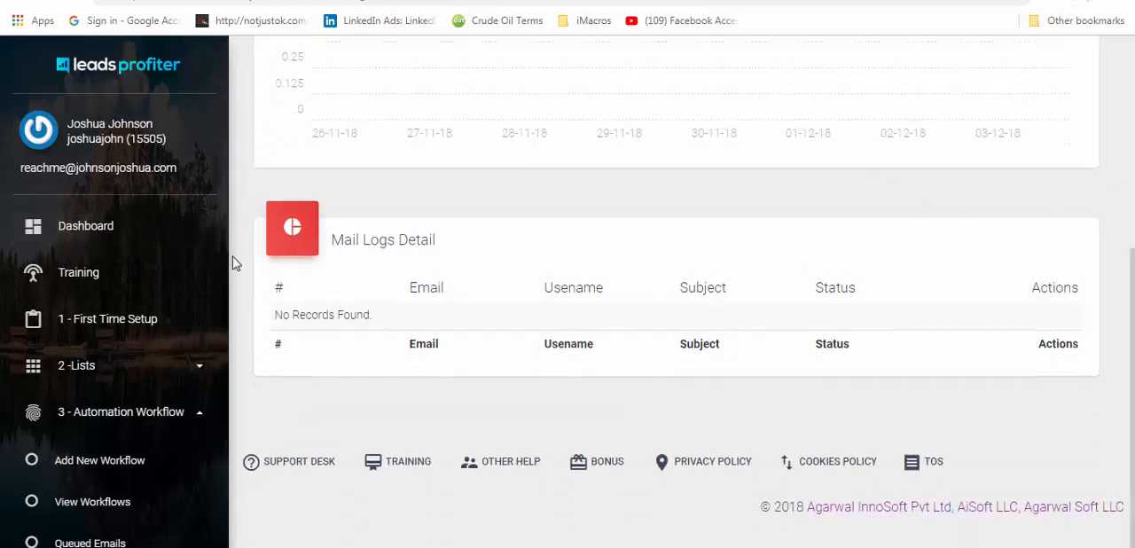
Open the form for adding a new SMTP profile.
left_click_drag(226, 262, 227, 380)
left_click(120, 357)
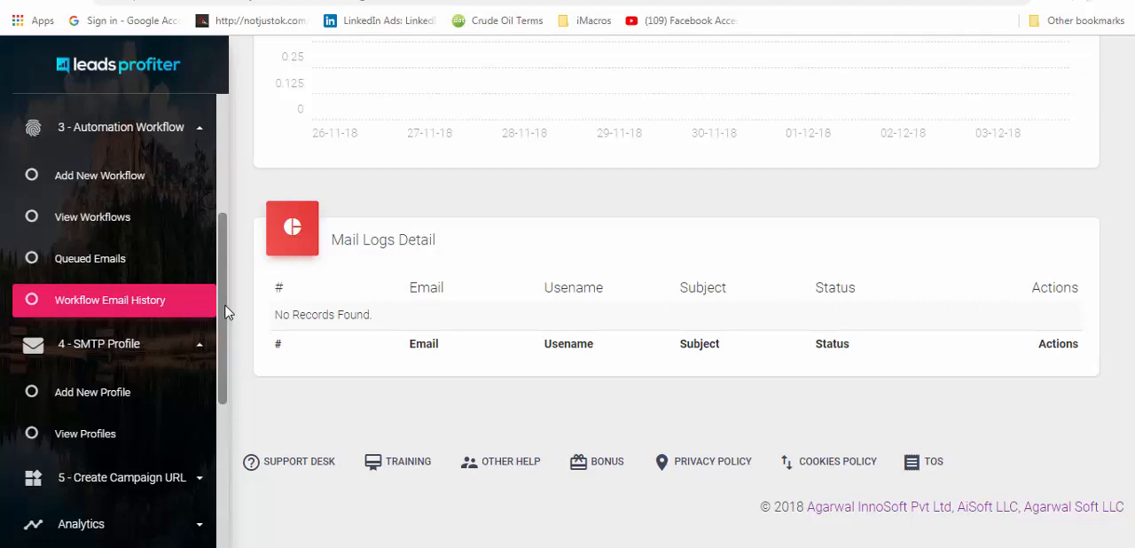
left_click(197, 348)
left_click(197, 347)
left_click_drag(226, 310, 226, 346)
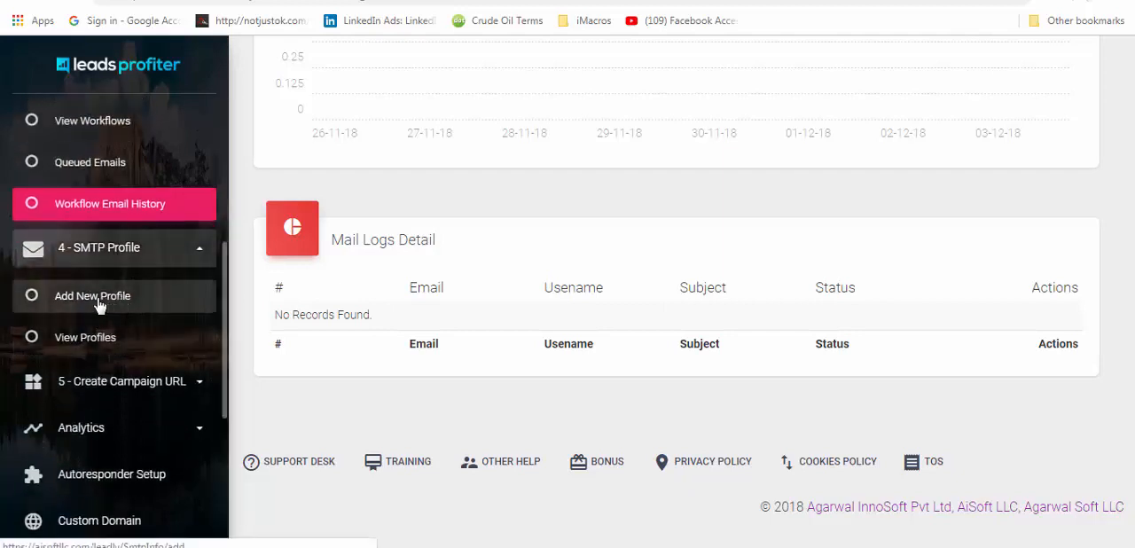
left_click(99, 305)
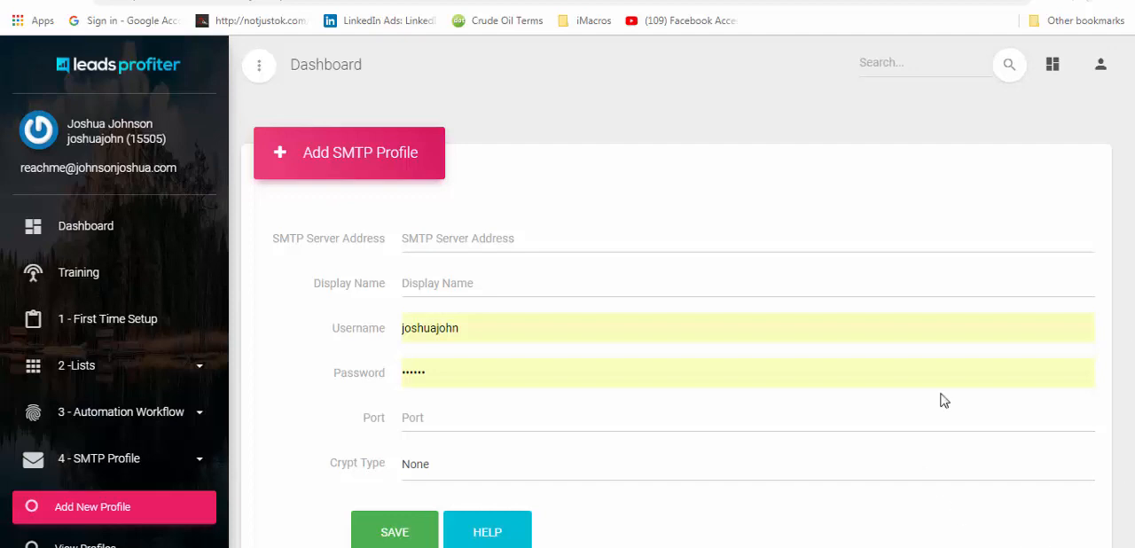
Look over the fields of the SMTP profile form and open the list of existing SMTP profiles.
scroll(944, 400, "down", 3)
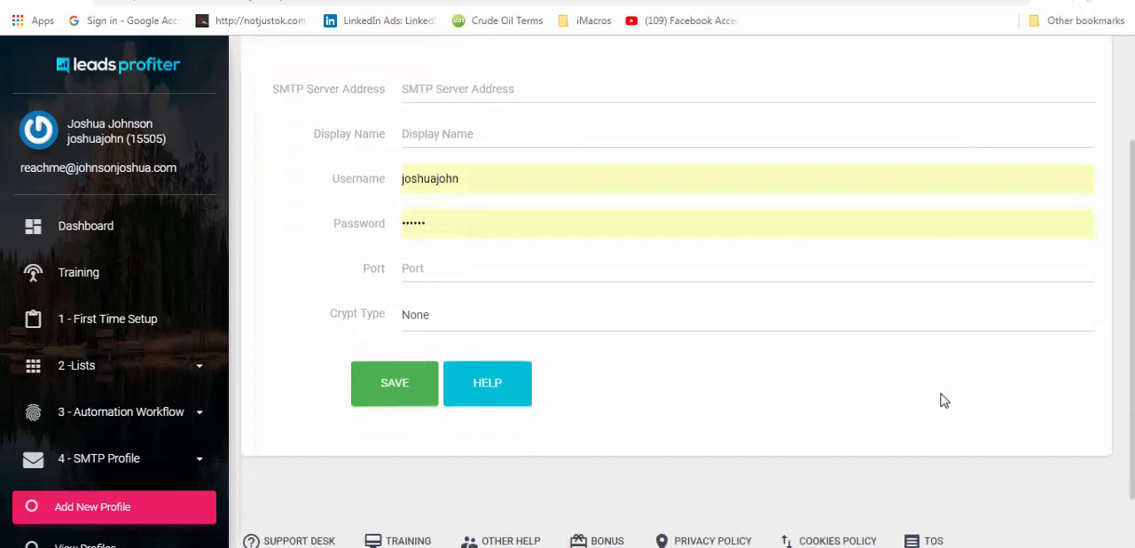
scroll(944, 401, "up", 1)
scroll(944, 400, "down", 1)
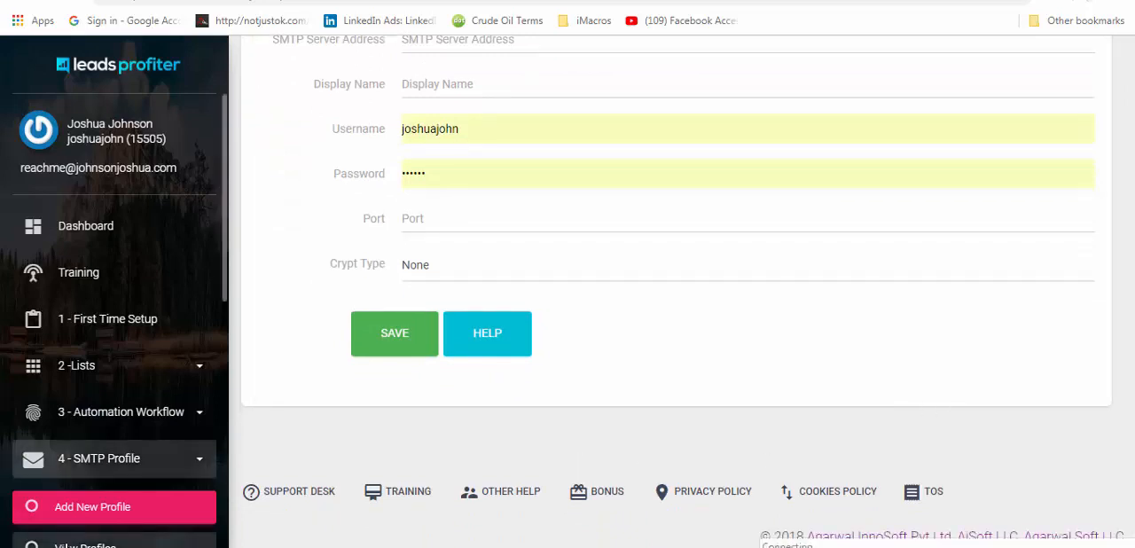
left_click(86, 544)
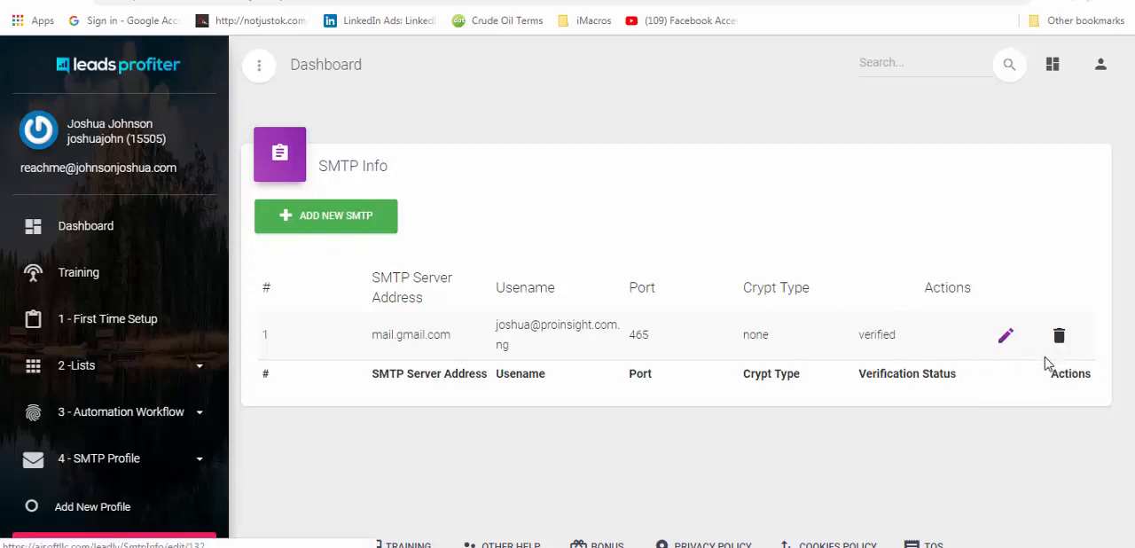
Start a new SMTP profile with server address mail.gmail.com and display name gmailproinsight.
left_click(328, 218)
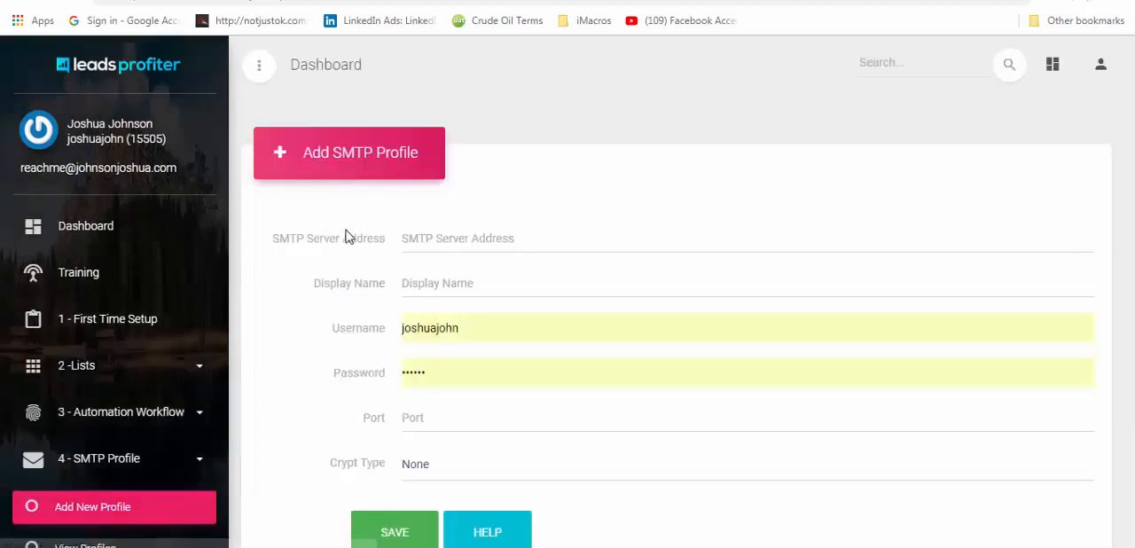
left_click(495, 241)
left_click(470, 287)
left_click(470, 286)
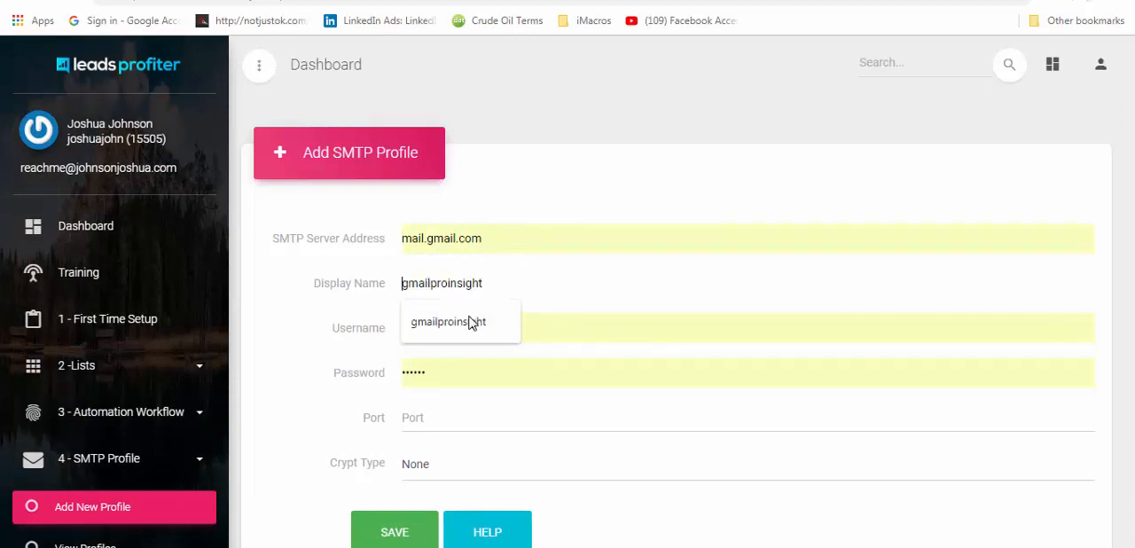
left_click(472, 323)
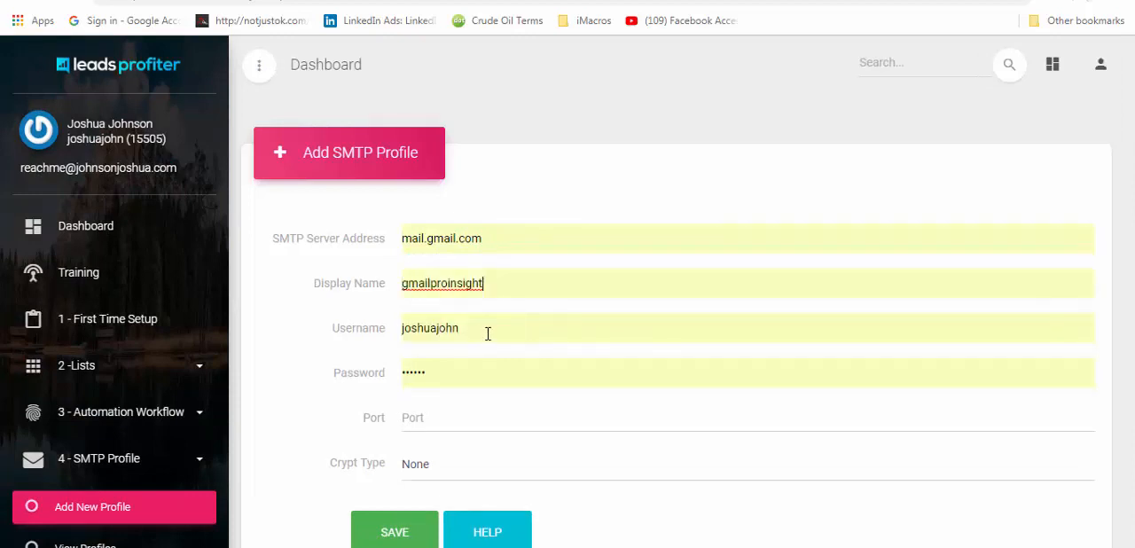
Change the display name to mygmail, enter the e-mail username, account password and port 465, and keep the crypt type at None.
double_click(488, 333)
key("BackSpace")
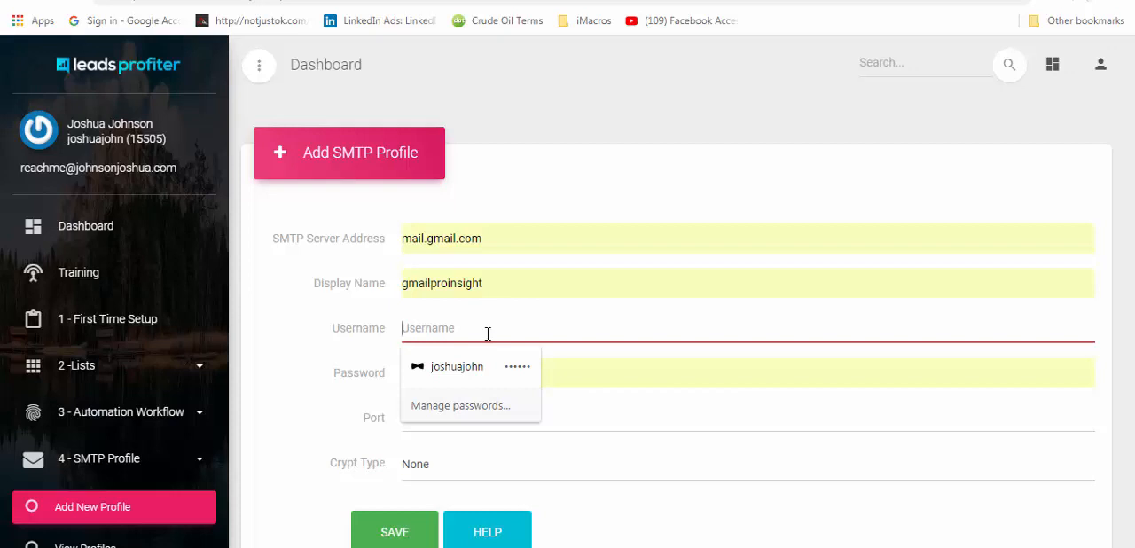
type("jo")
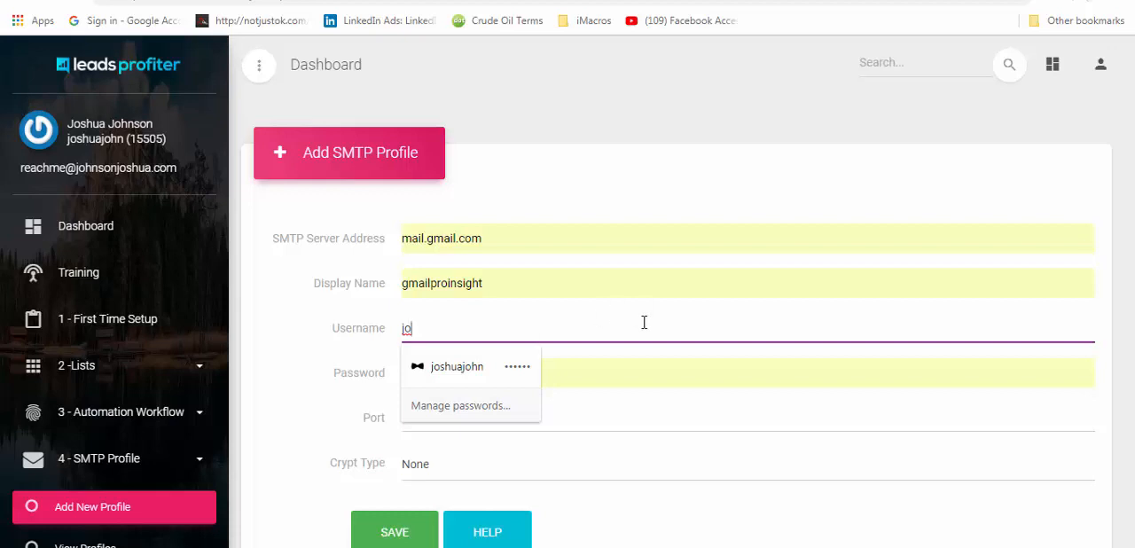
left_click(635, 369)
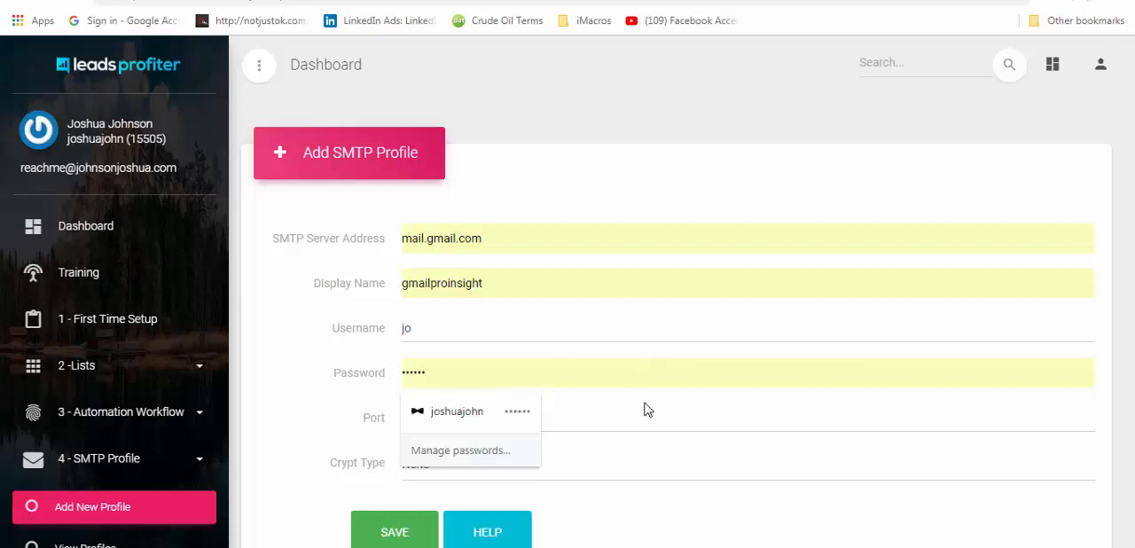
left_click(1044, 265)
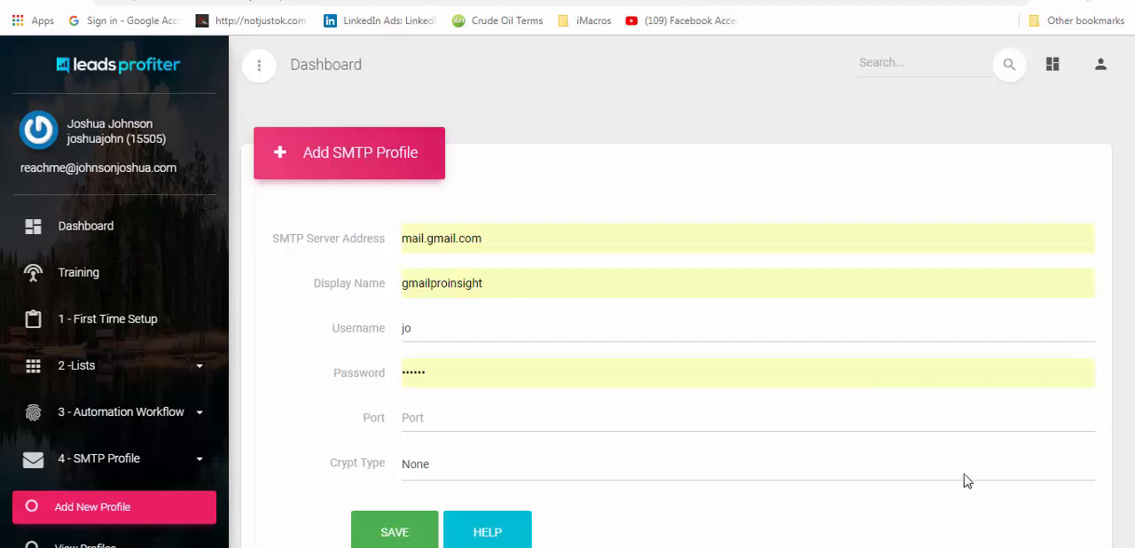
left_click(670, 417)
left_click(439, 465)
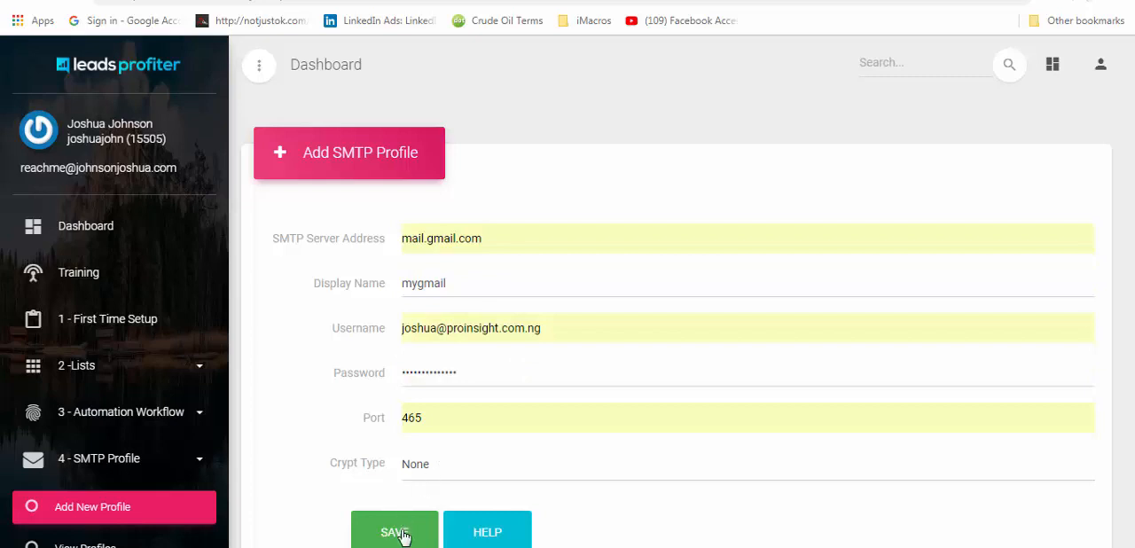
Save the SMTP profile, dismiss the browser's password-saving offer, and validate the new profile.
left_click(403, 542)
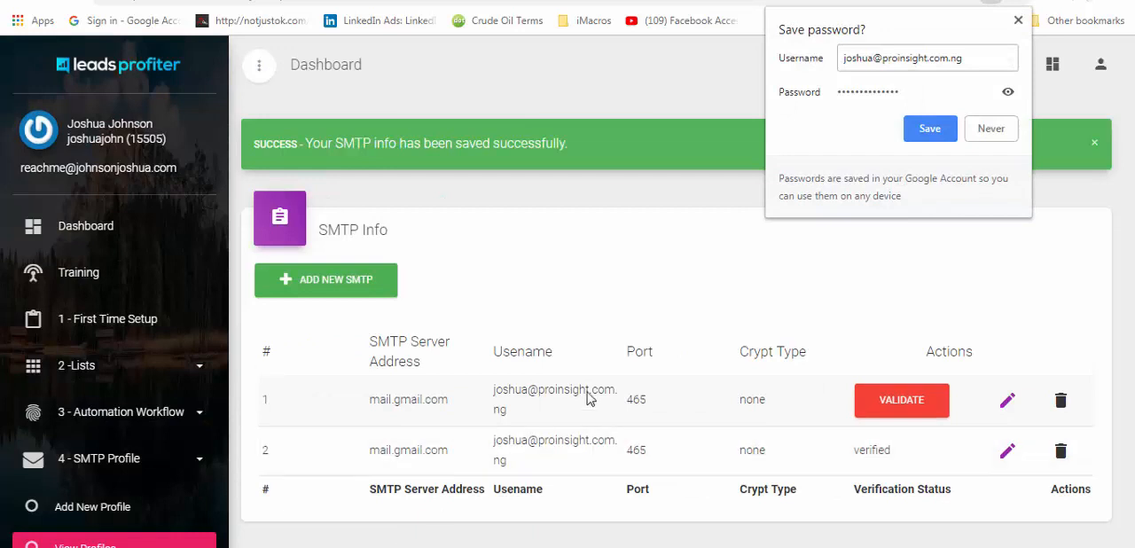
left_click(1019, 19)
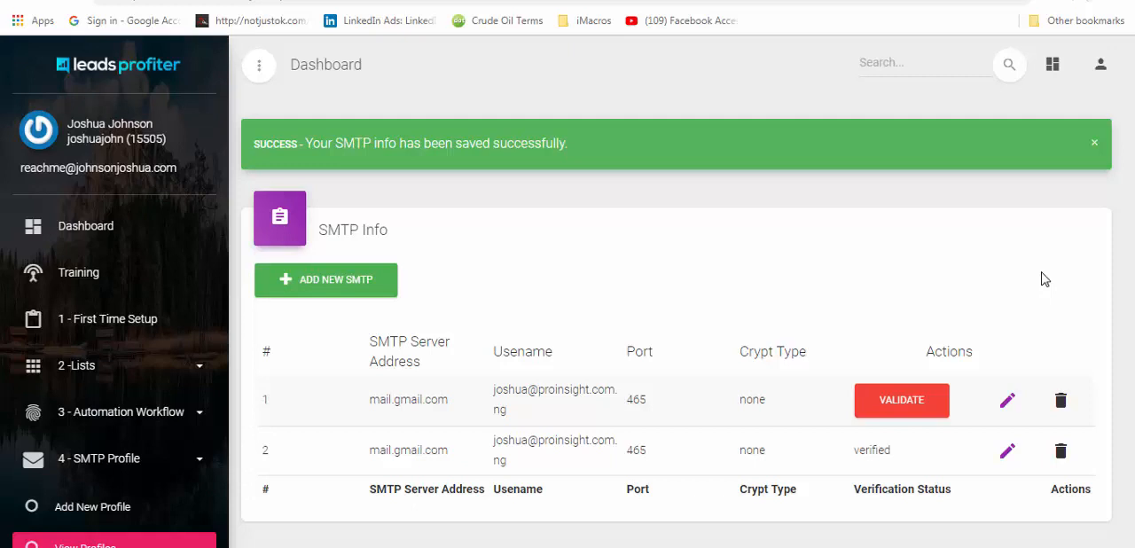
left_click(905, 414)
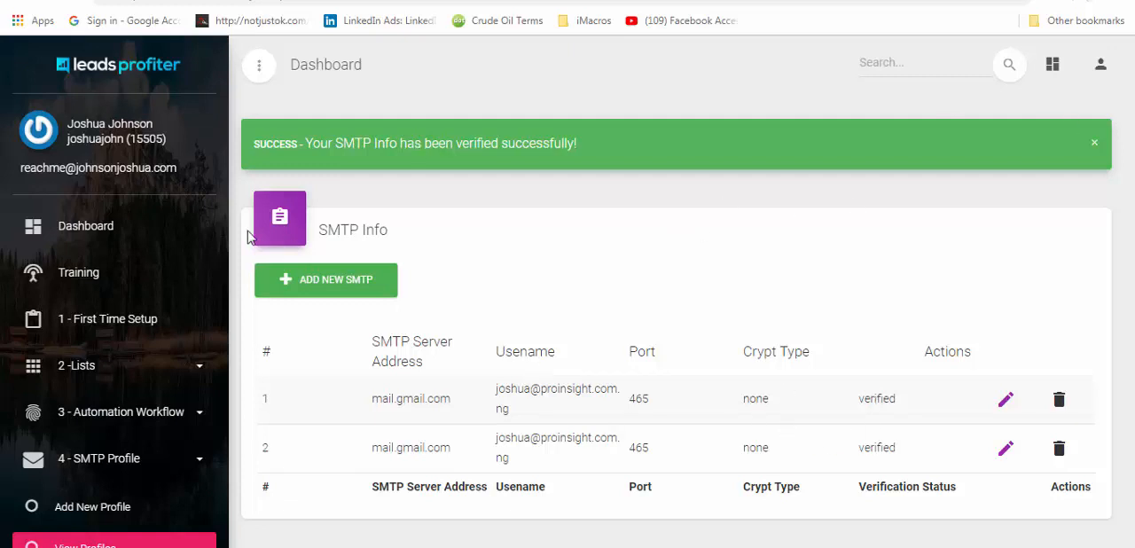
Open the wizard for creating a new campaign lead gen URL.
left_click_drag(224, 213, 225, 376)
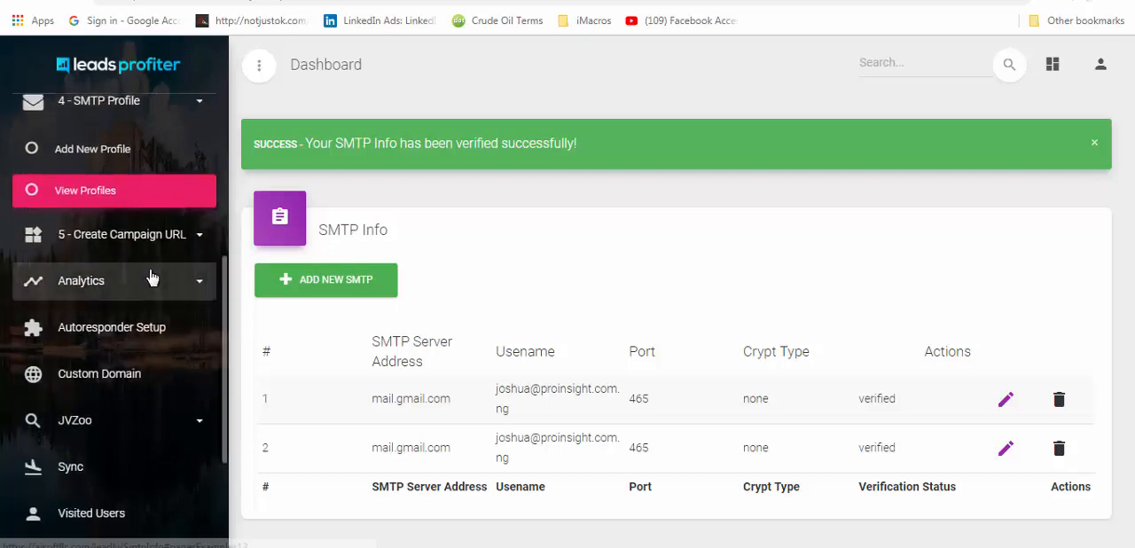
left_click(94, 248)
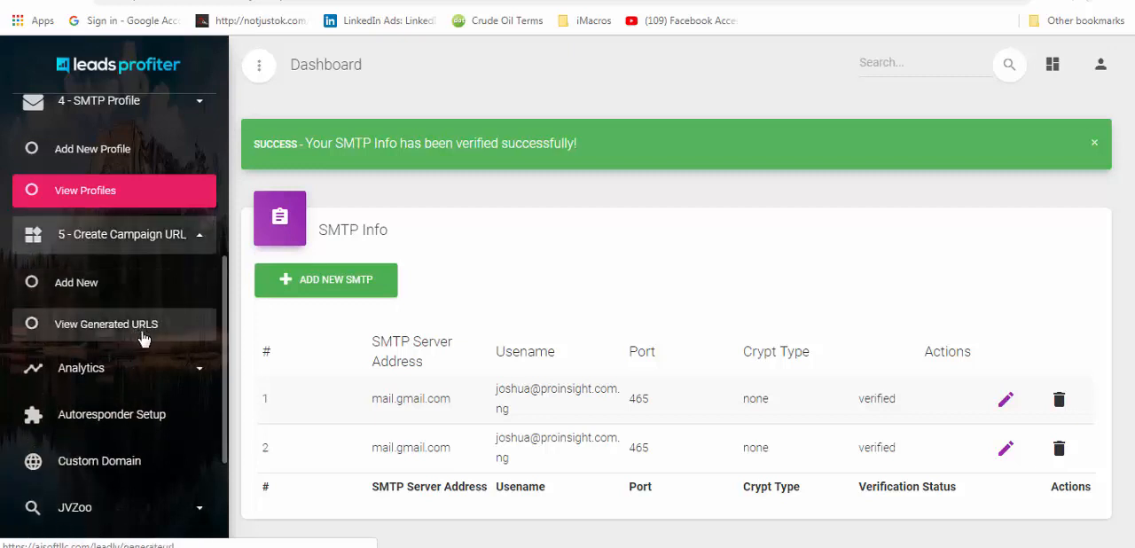
left_click(74, 290)
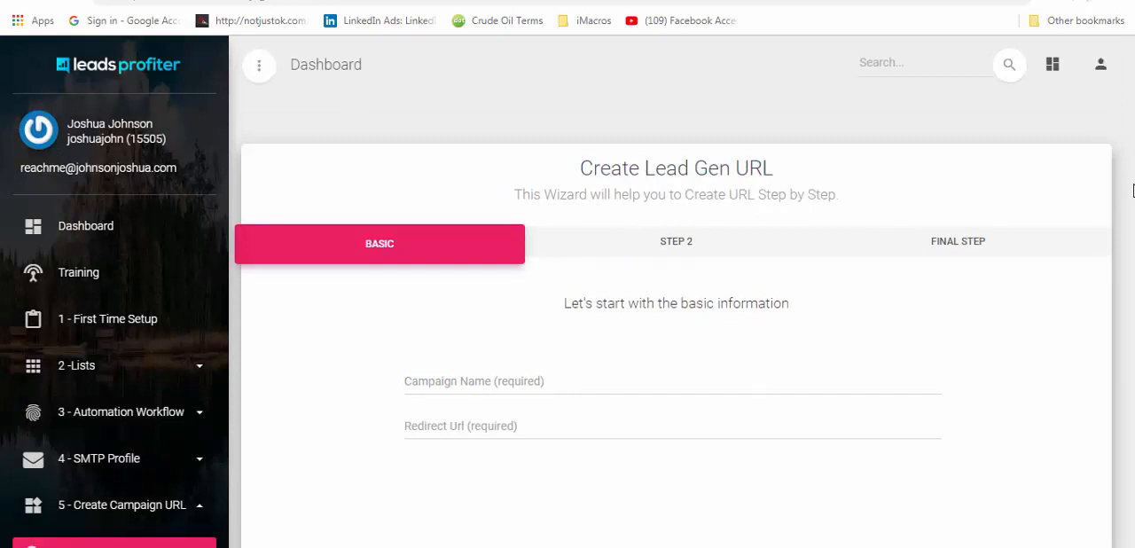
left_click(526, 388)
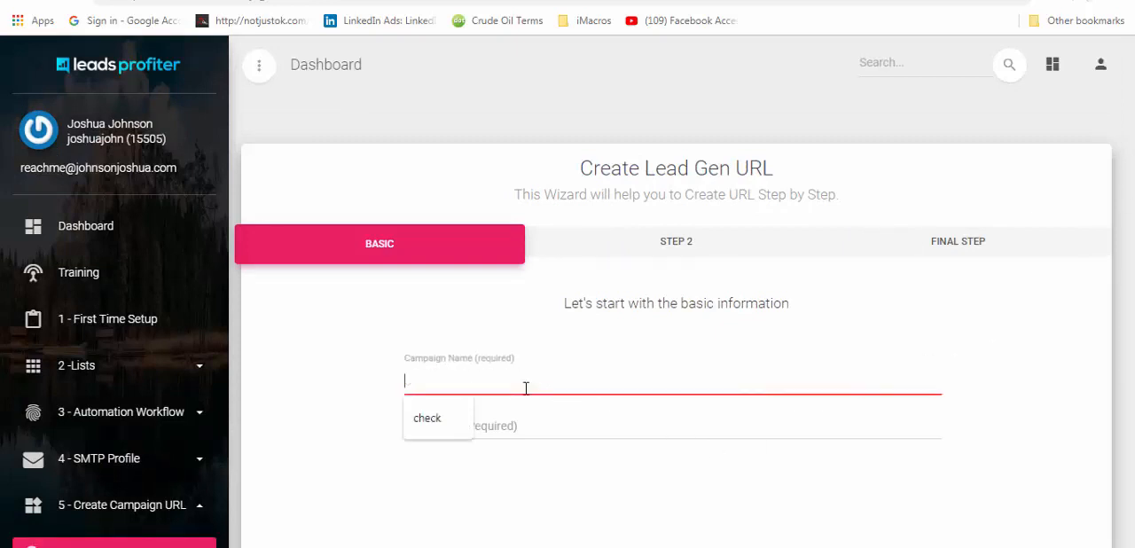
type("LeadsProfiter")
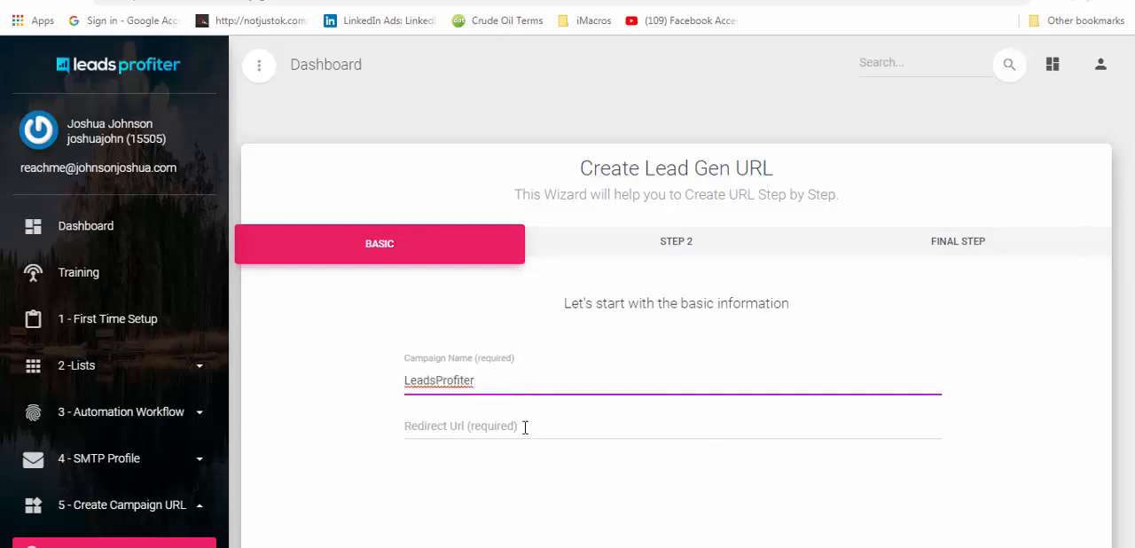
left_click(520, 425)
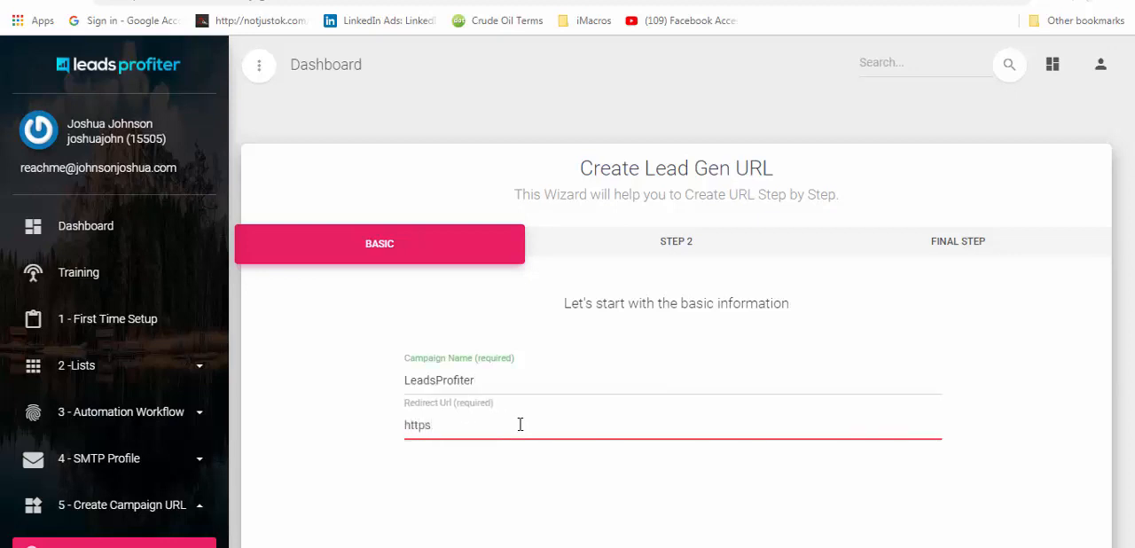
type("https://www.dotcoma")
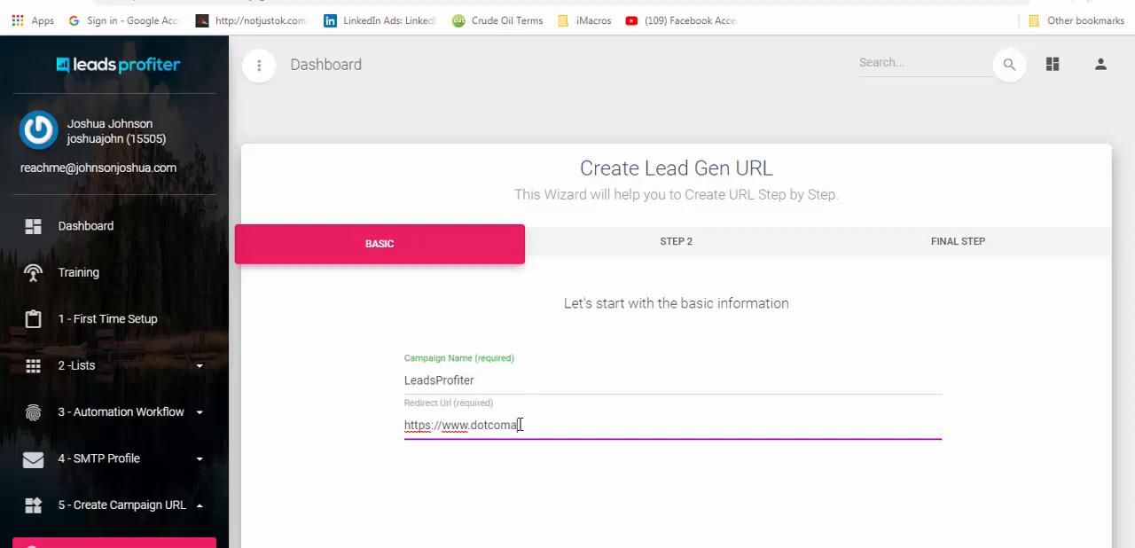
type("rena.com")
left_click(1132, 387)
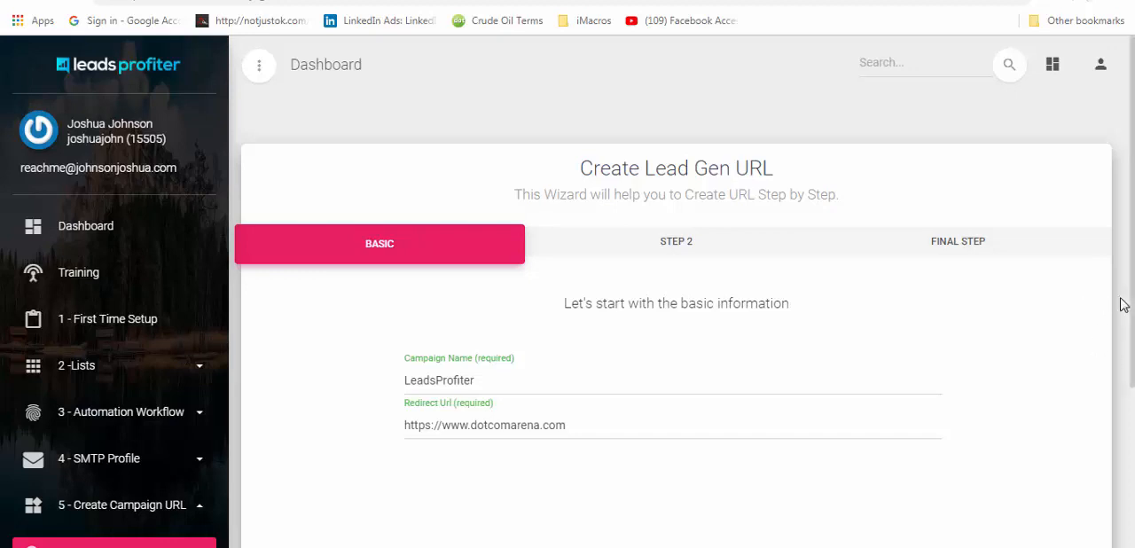
scroll(1122, 305, "down", 1)
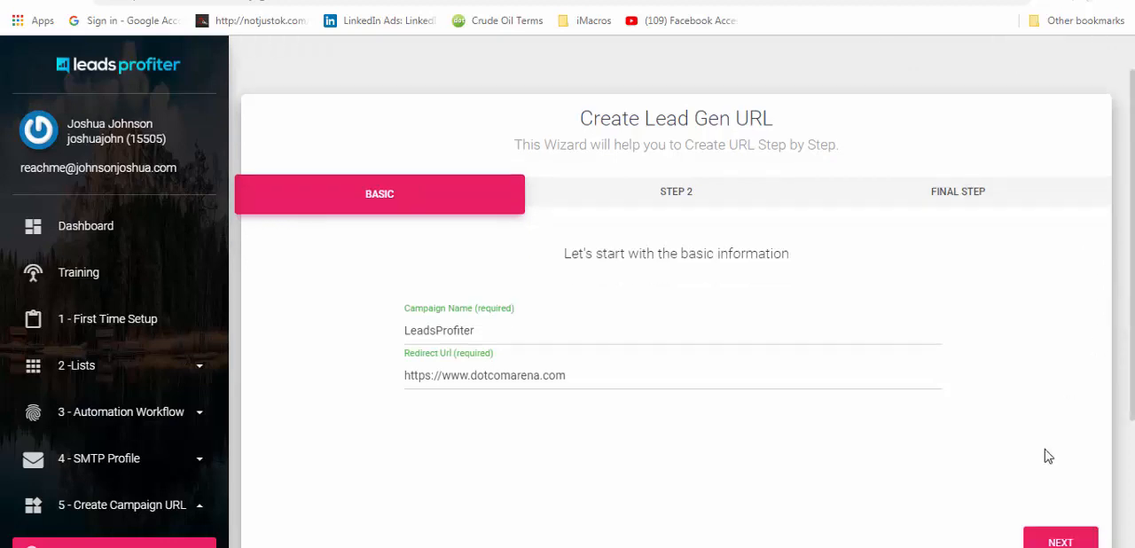
left_click(1061, 541)
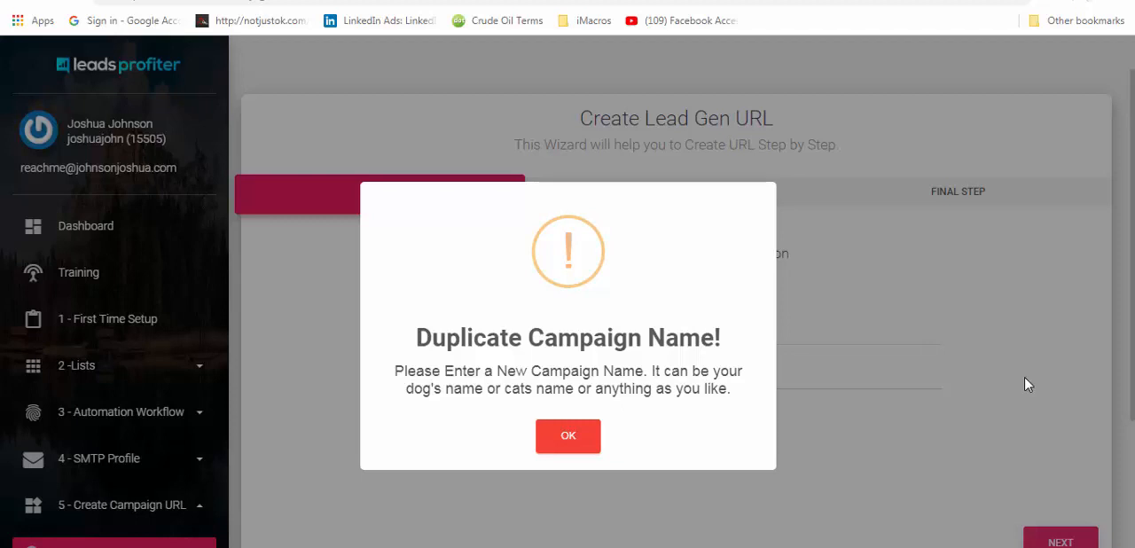
Name the campaign Leadsprofiter prospects instead and proceed to the automation details.
left_click(598, 443)
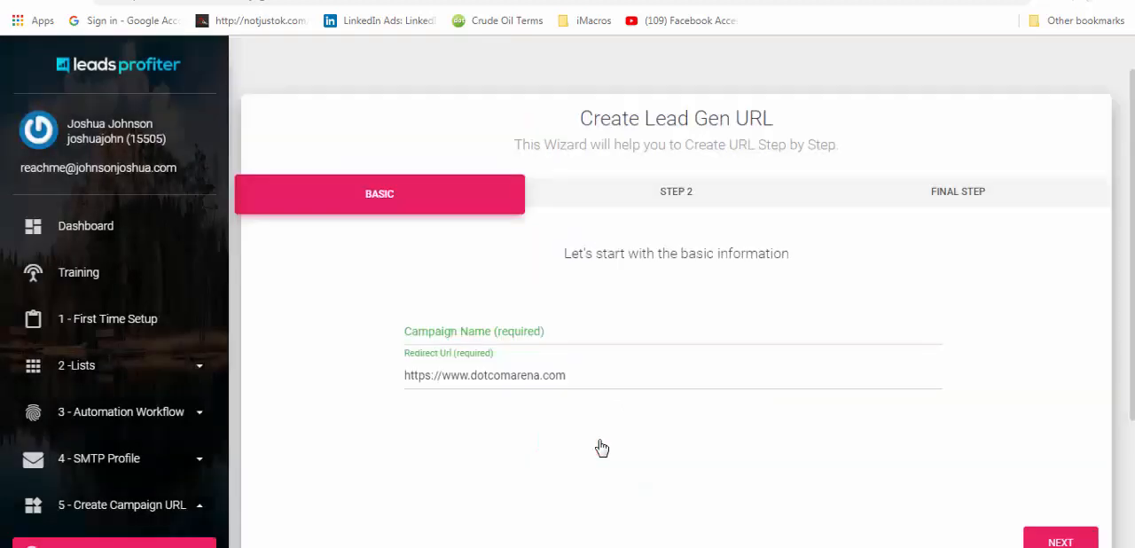
left_click(503, 326)
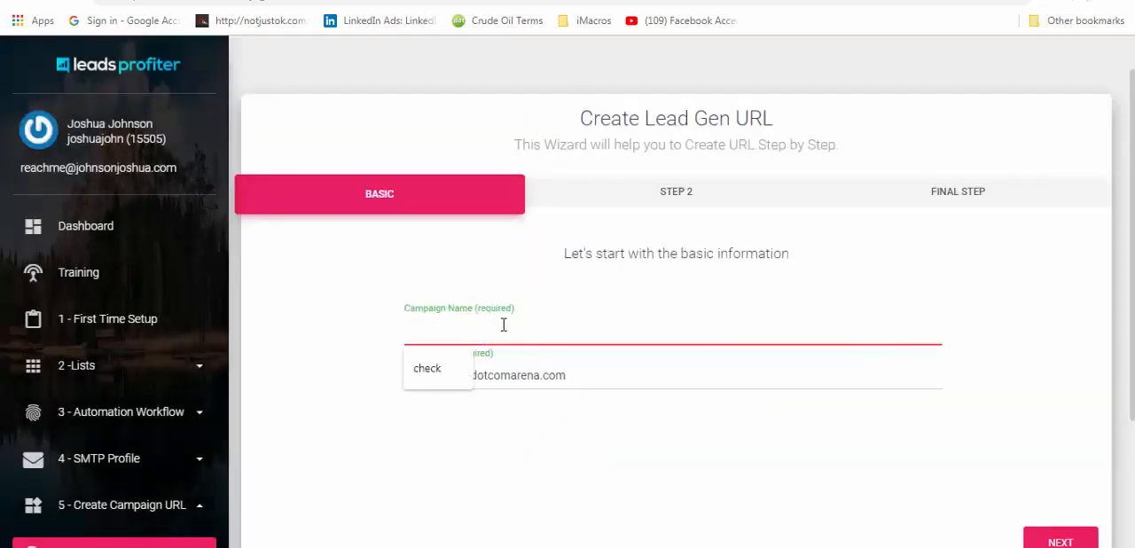
type("Leads")
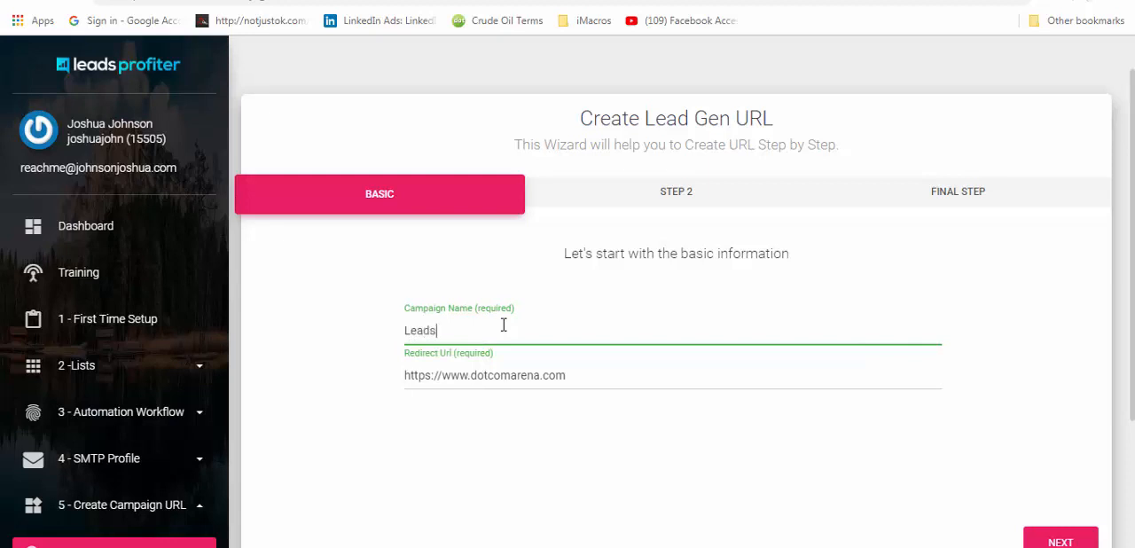
type("profiter")
type(" prop")
type("pects")
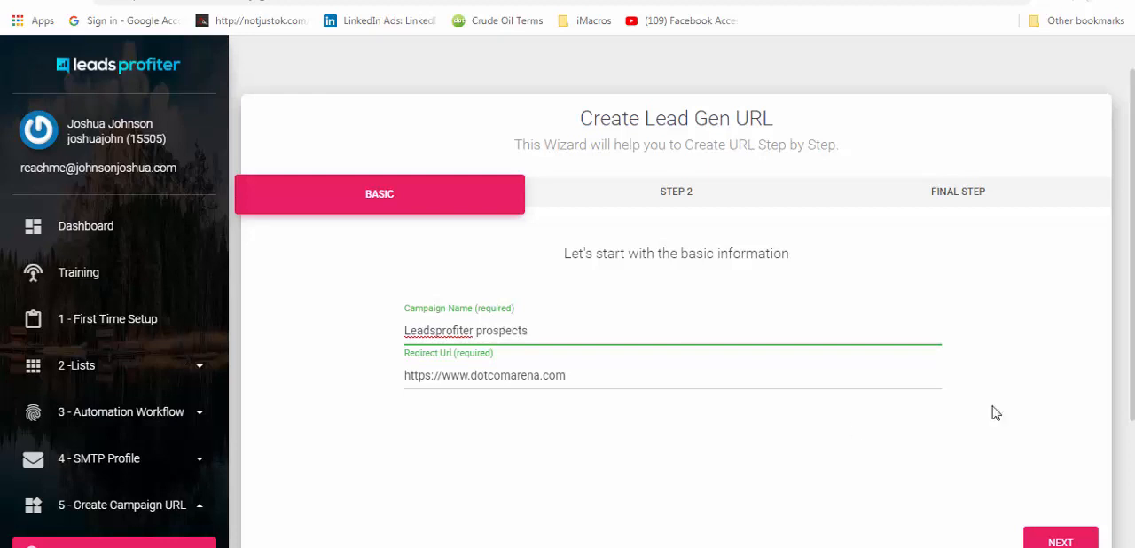
left_click(1077, 539)
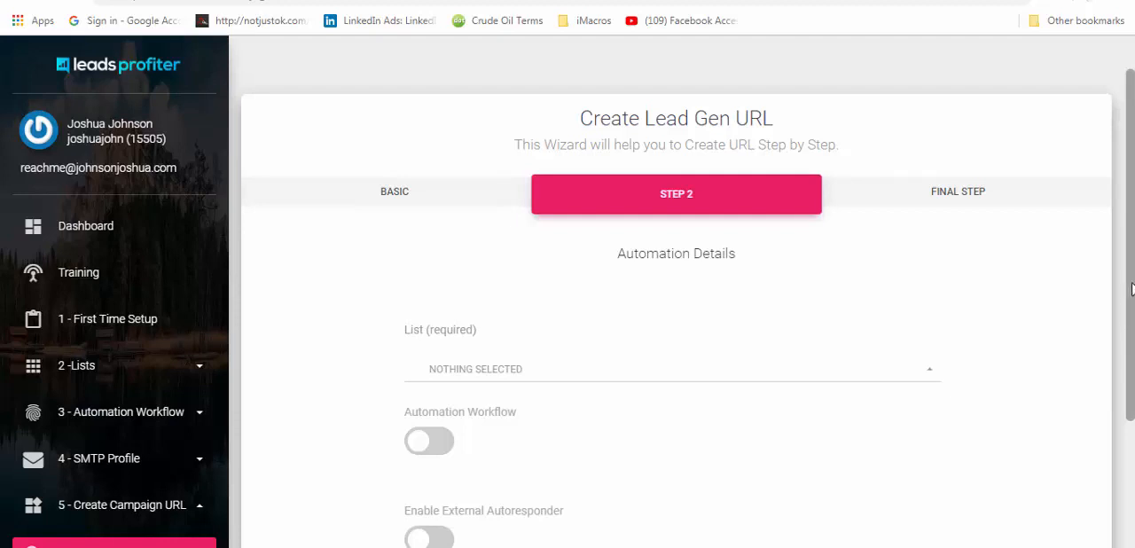
Review the automation details and choose the LeadsProfiter list of agency prospects for the campaign.
scroll(1132, 288, "down", 2)
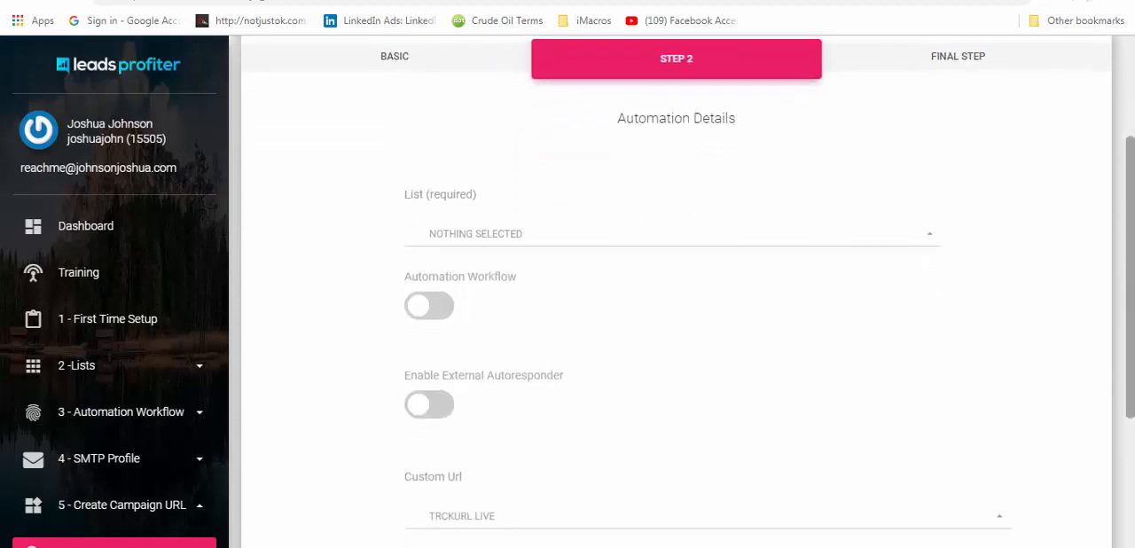
left_click_drag(1132, 358, 1132, 498)
left_click_drag(1132, 355, 1130, 285)
scroll(1130, 291, "up", 2)
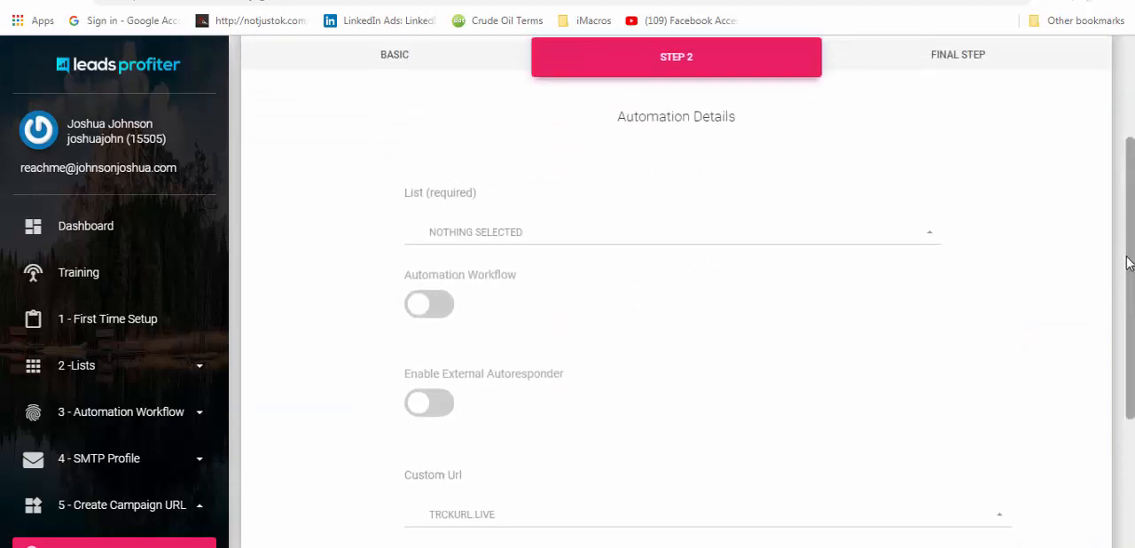
left_click(712, 245)
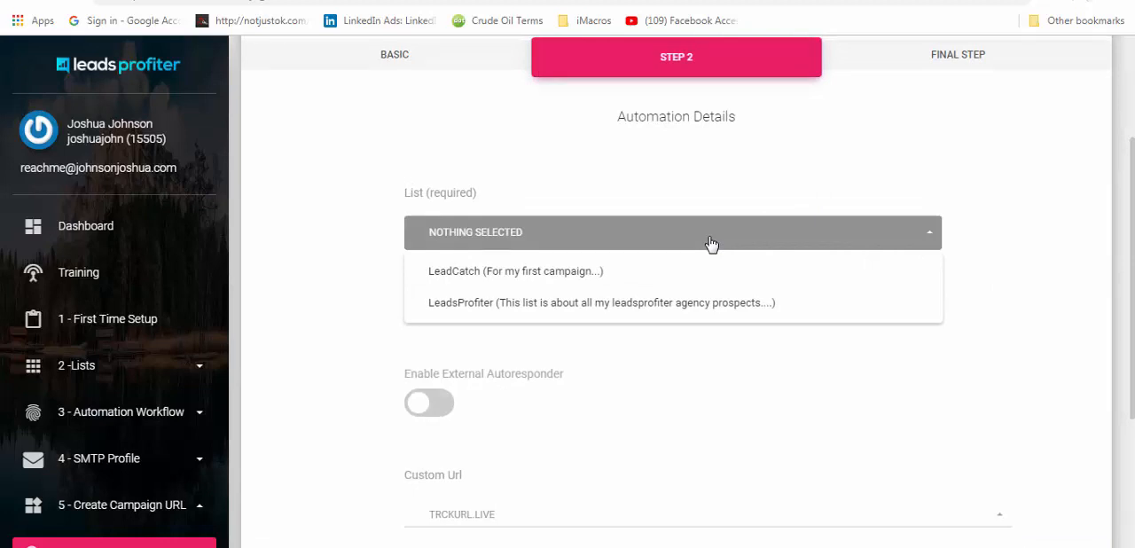
left_click(599, 310)
left_click(989, 274)
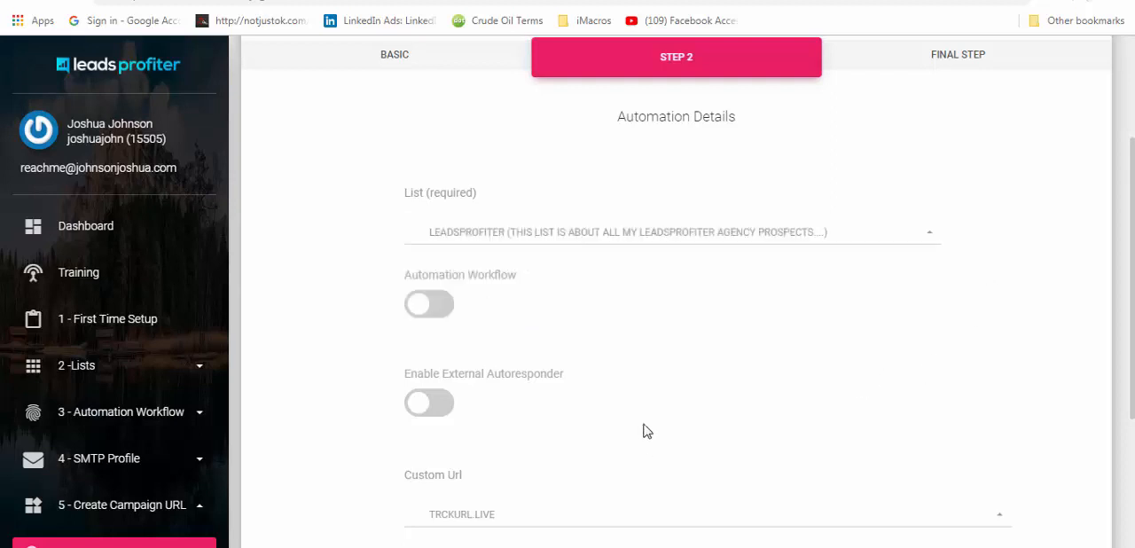
Enable the campaign's automation workflow, using the LeadsProfiter Agency workflow and a mail.gmail.com SMTP profile.
left_click(438, 312)
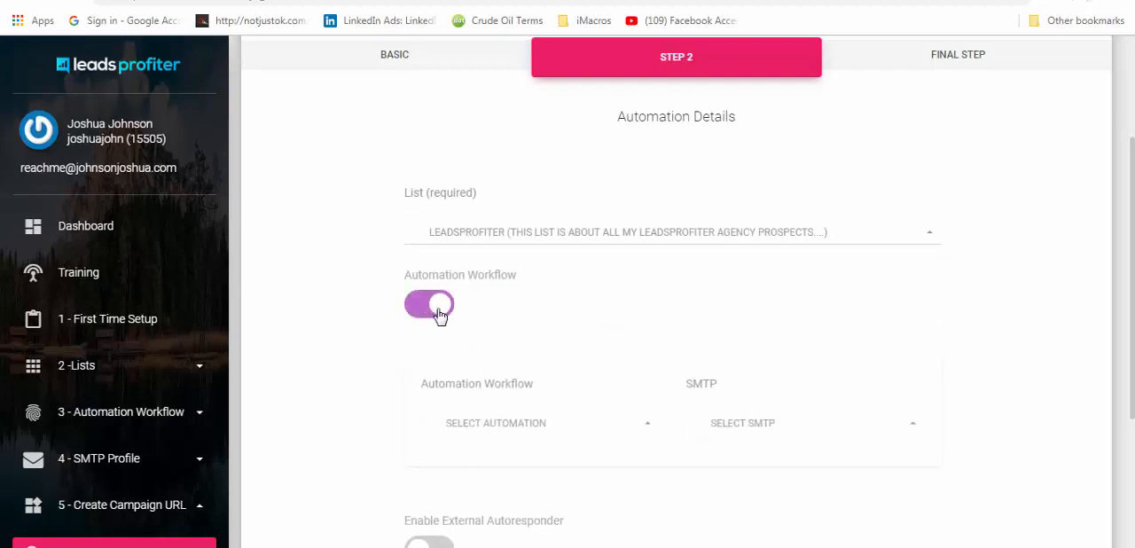
scroll(1131, 272, "down", 1)
scroll(1131, 271, "down", 4)
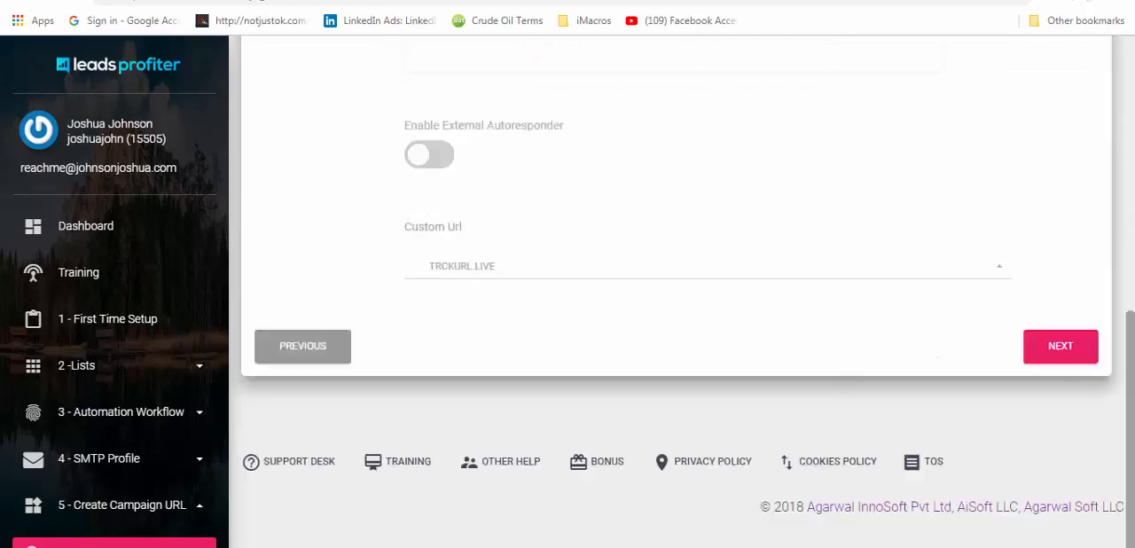
mouse_move(1132, 390)
left_mouse_down()
mouse_move(1130, 257)
mouse_move(1130, 387)
left_mouse_up()
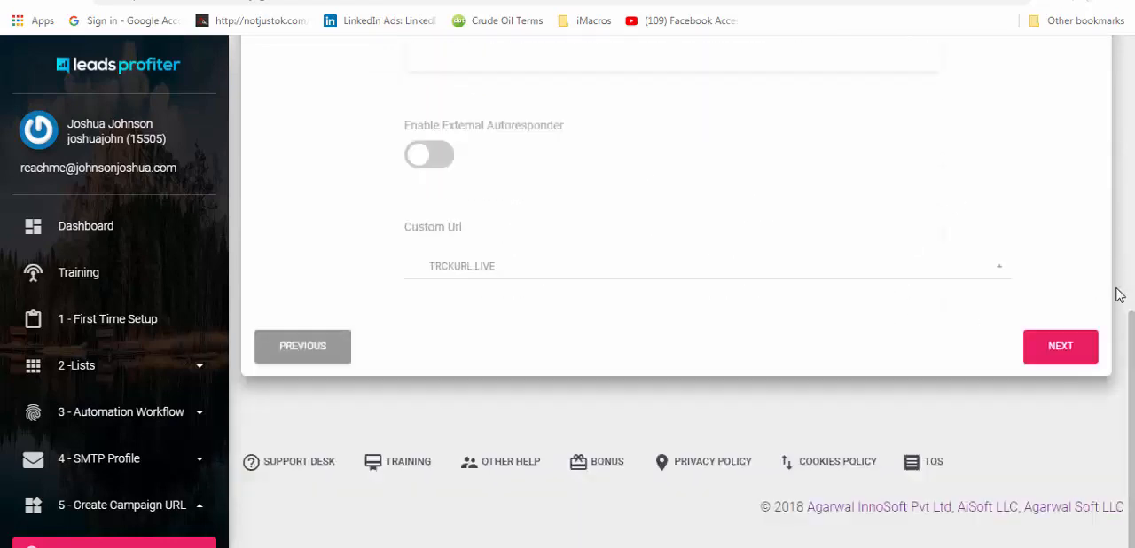
left_click_drag(1133, 335, 1128, 213)
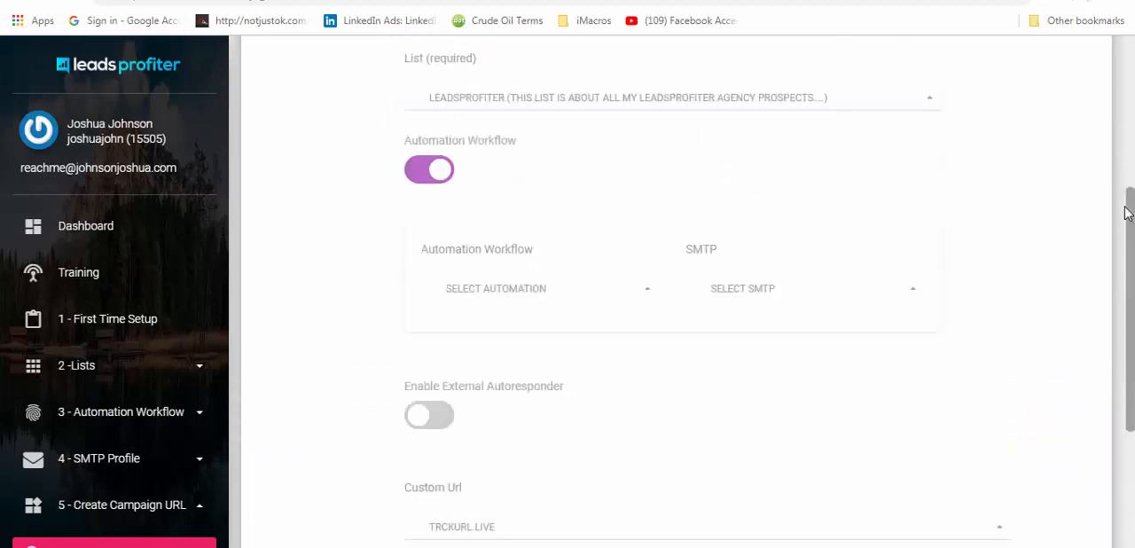
left_click(1132, 216)
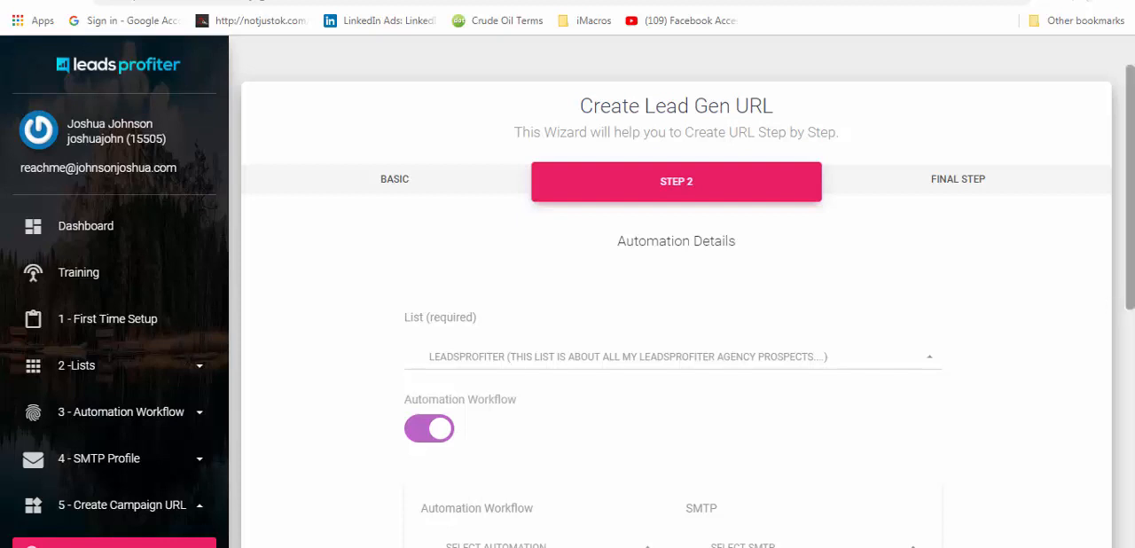
left_click(1131, 382)
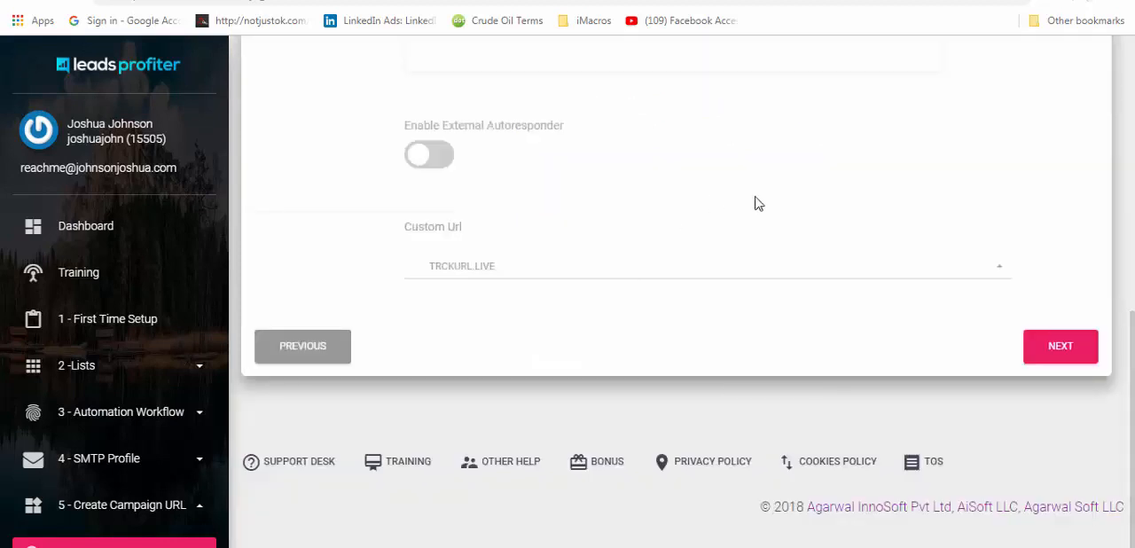
scroll(758, 204, "up", 2)
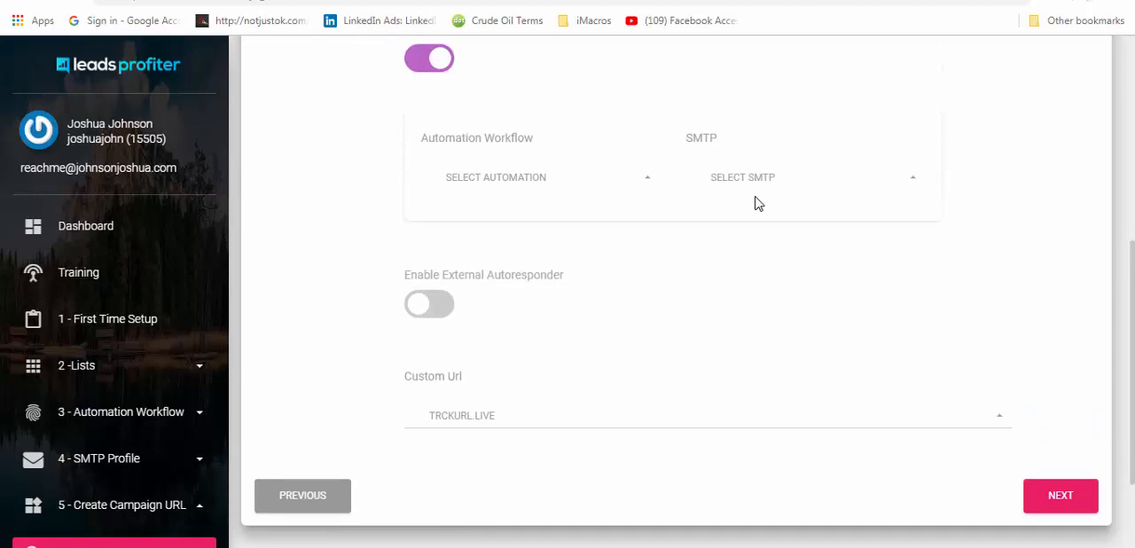
left_click(502, 188)
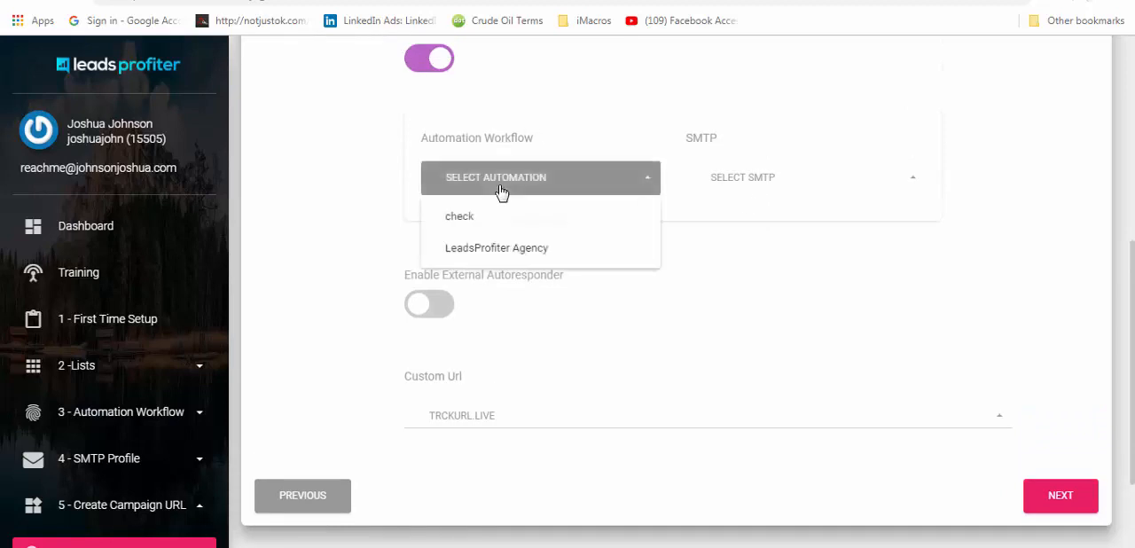
left_click(543, 253)
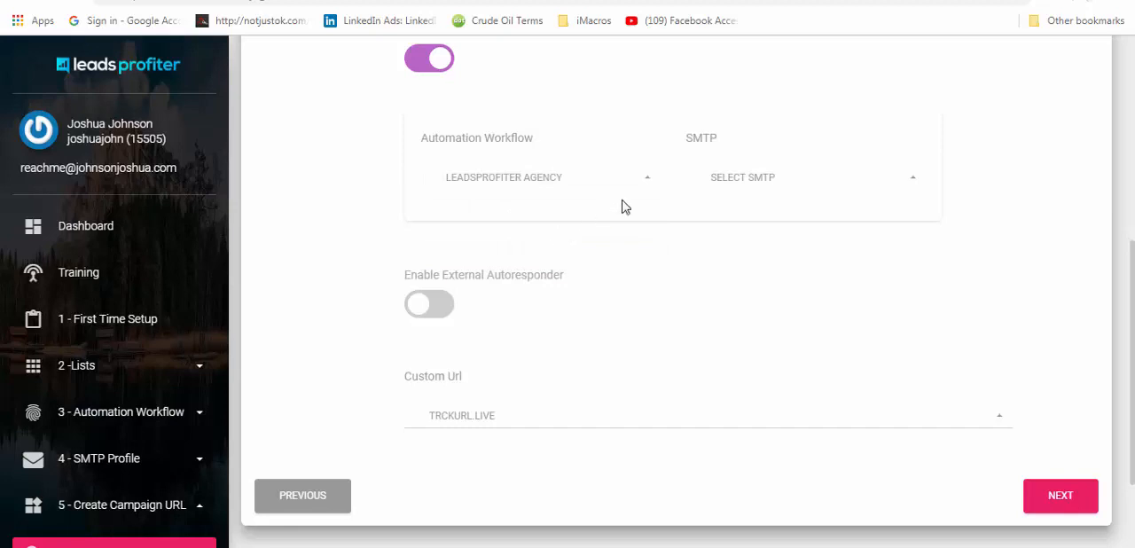
left_click(774, 189)
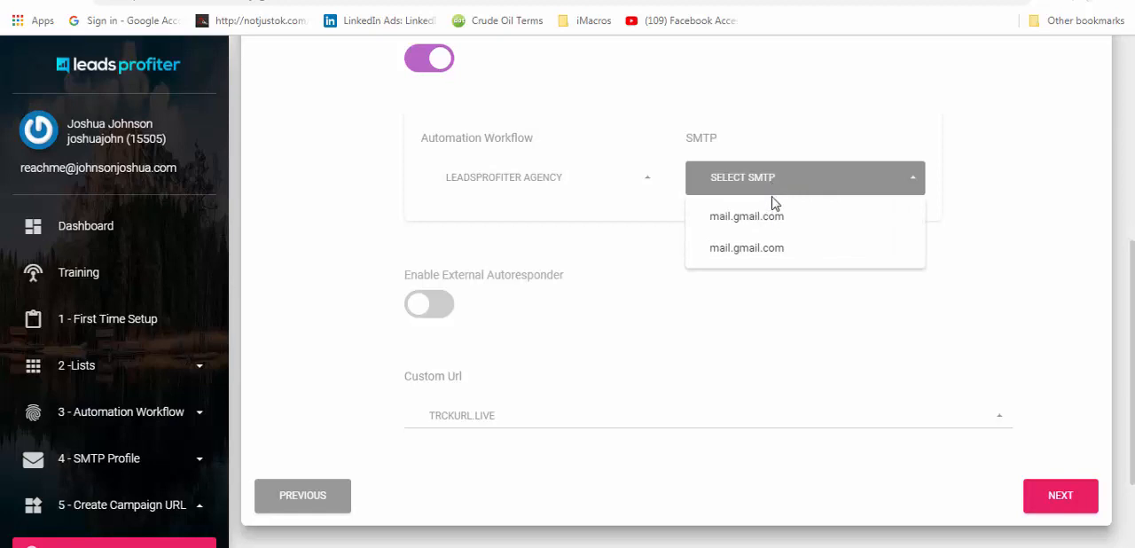
left_click(768, 232)
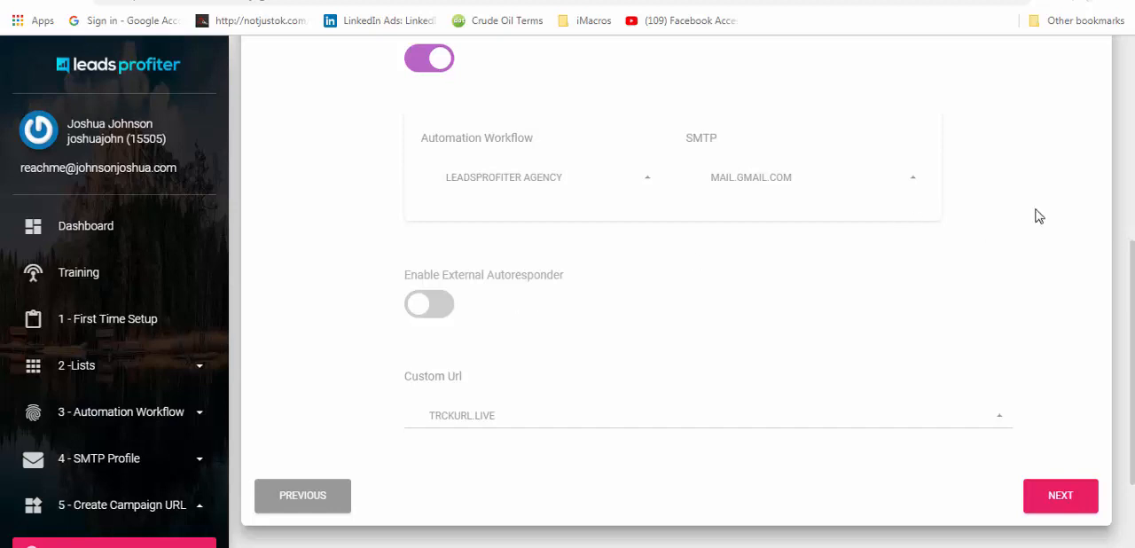
Choose trckurl.live as the custom URL and proceed to the final step to generate the promote URL.
left_click(467, 427)
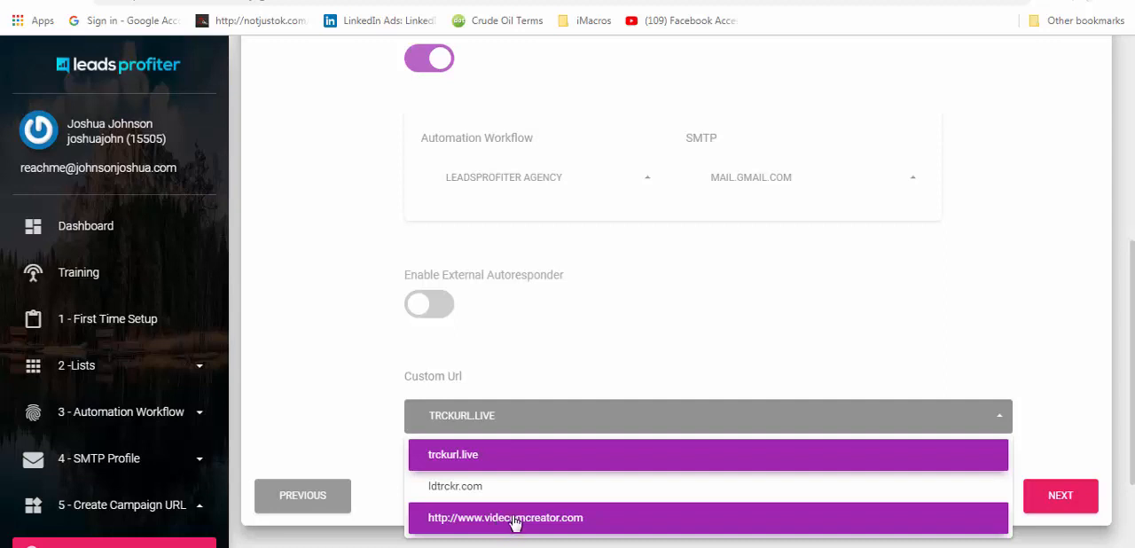
left_click(479, 462)
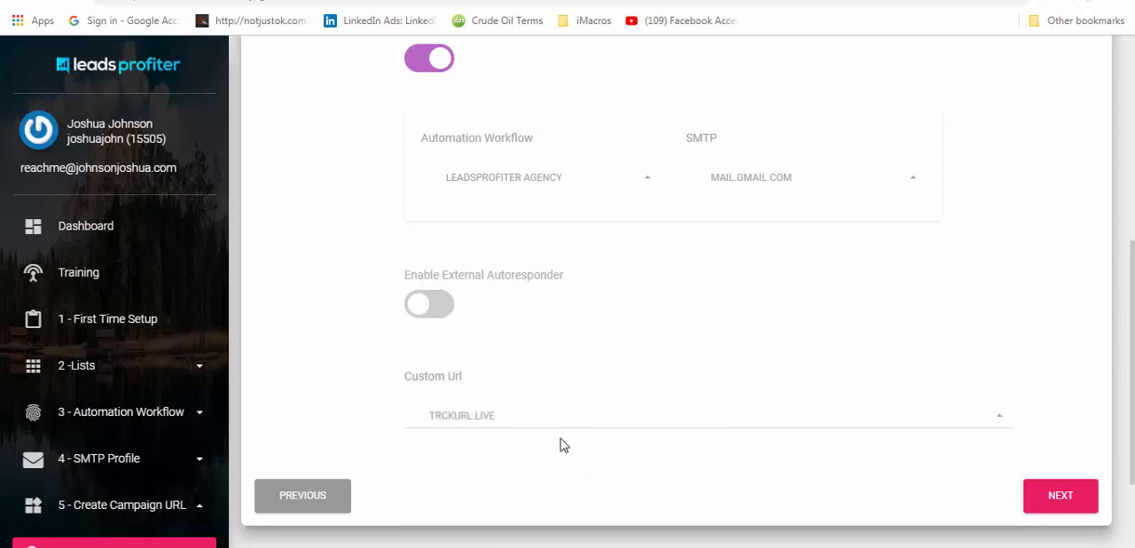
left_click(1059, 494)
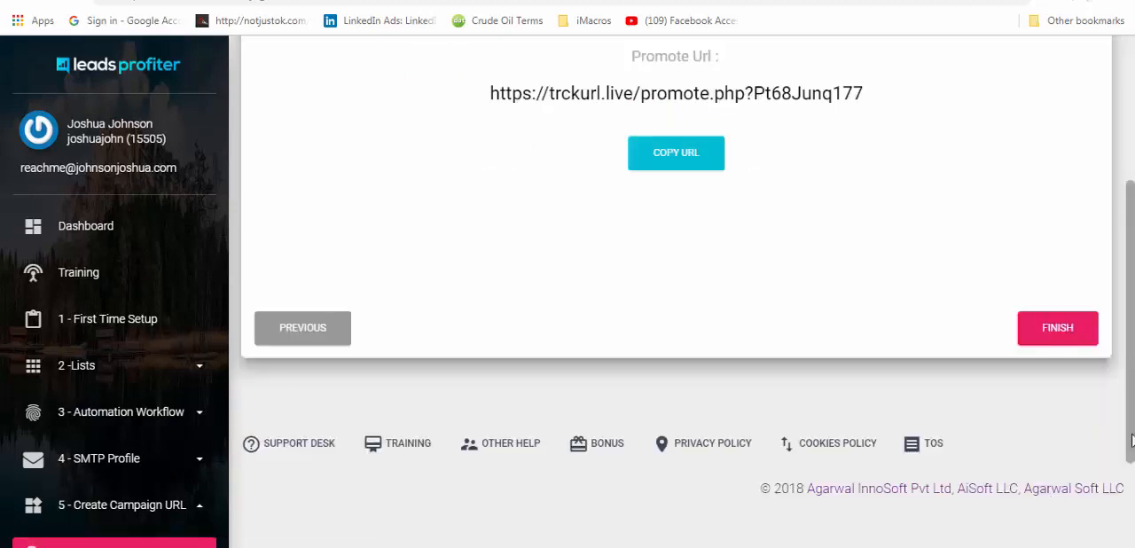
scroll(1131, 379, "up", 2)
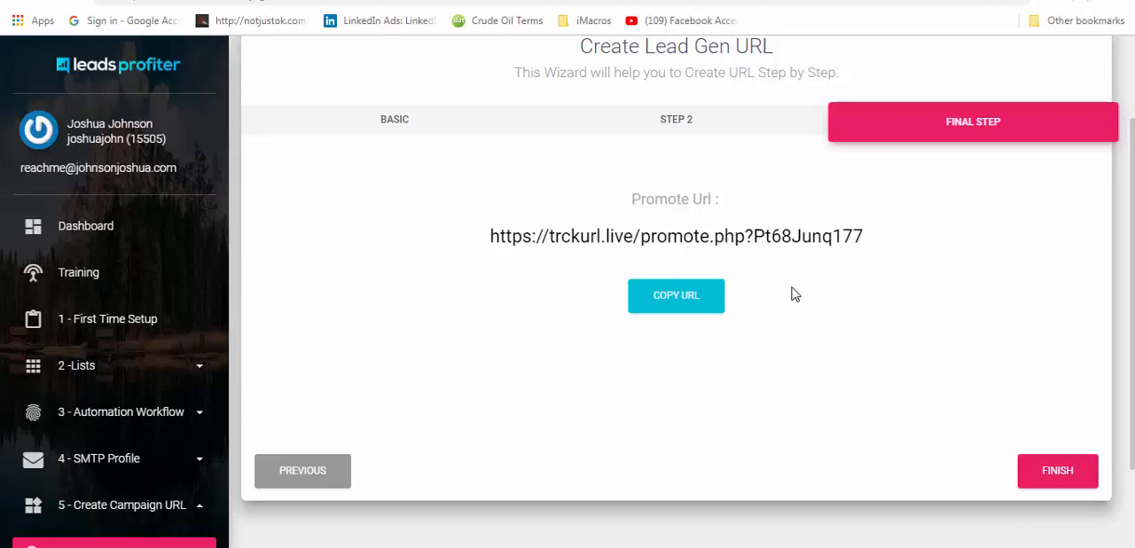
Copy the promote URL, test it in a new browser tab by authorizing the LeadsProfiter Facebook app, and finish the campaign wizard.
left_click(676, 296)
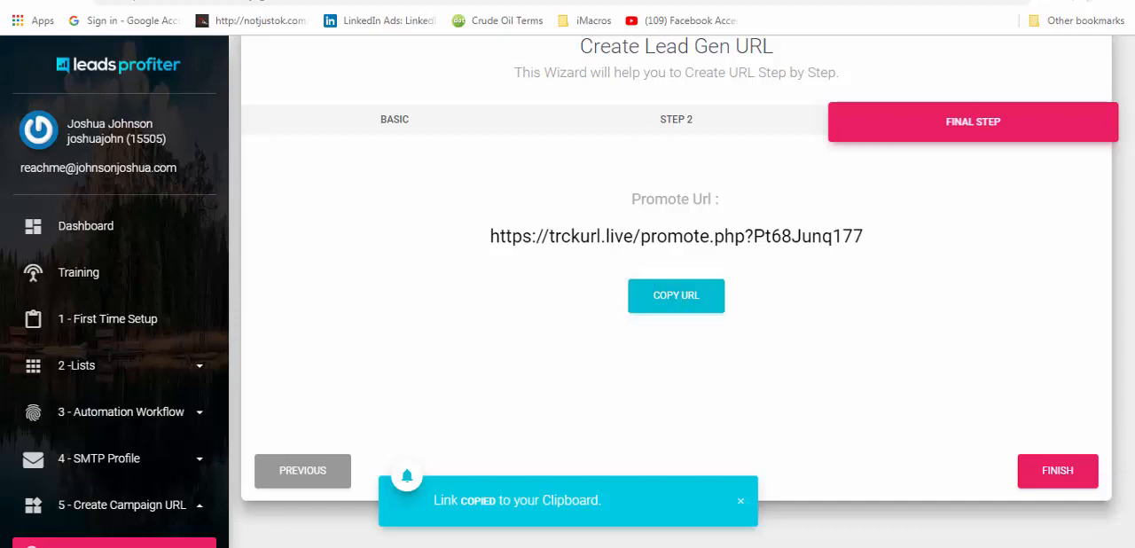
key("ctrl+t")
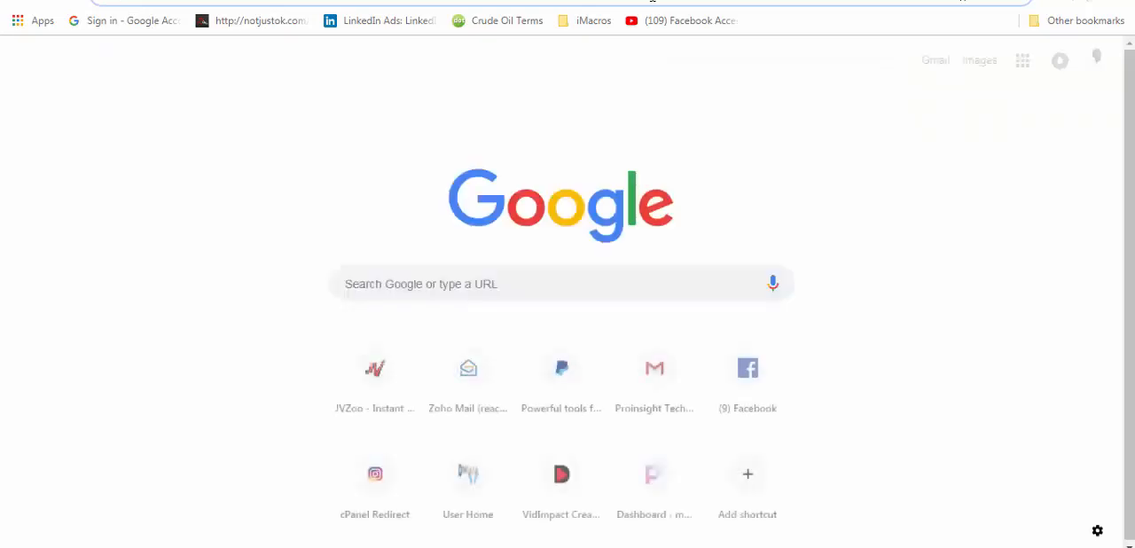
key("ctrl+v")
key("Return")
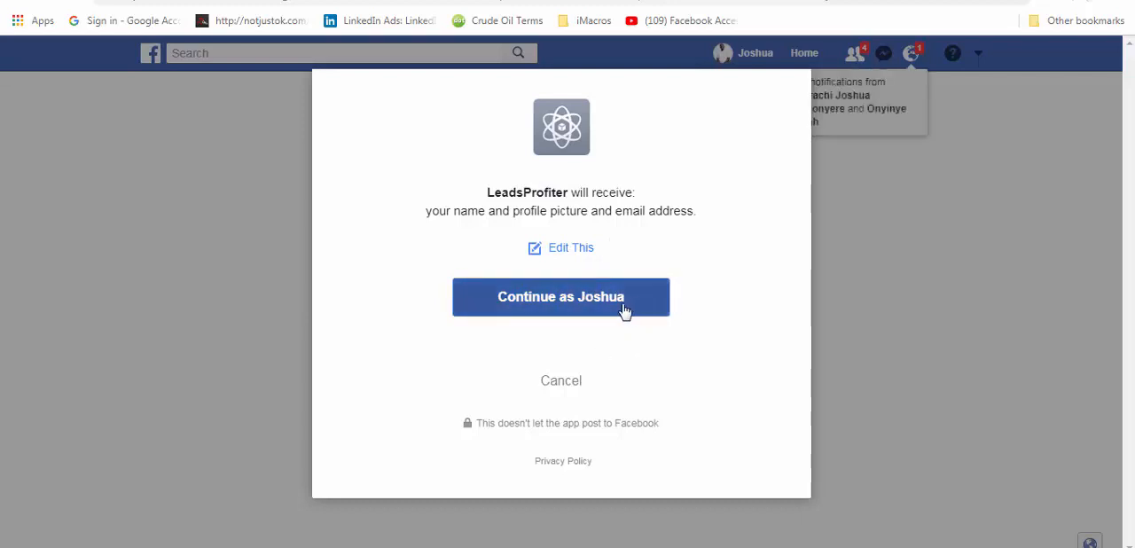
left_click(627, 303)
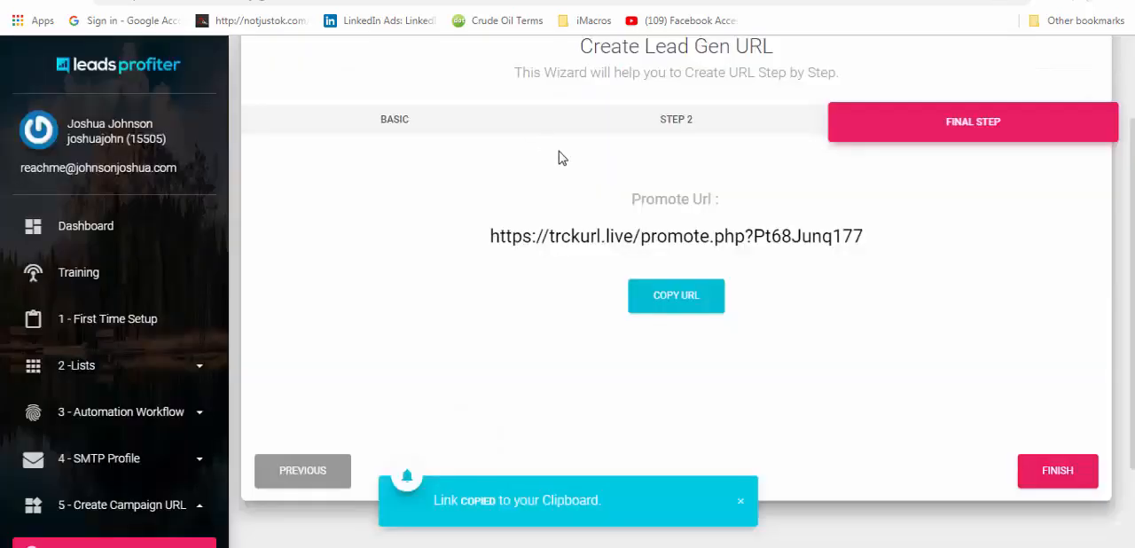
left_click(1056, 478)
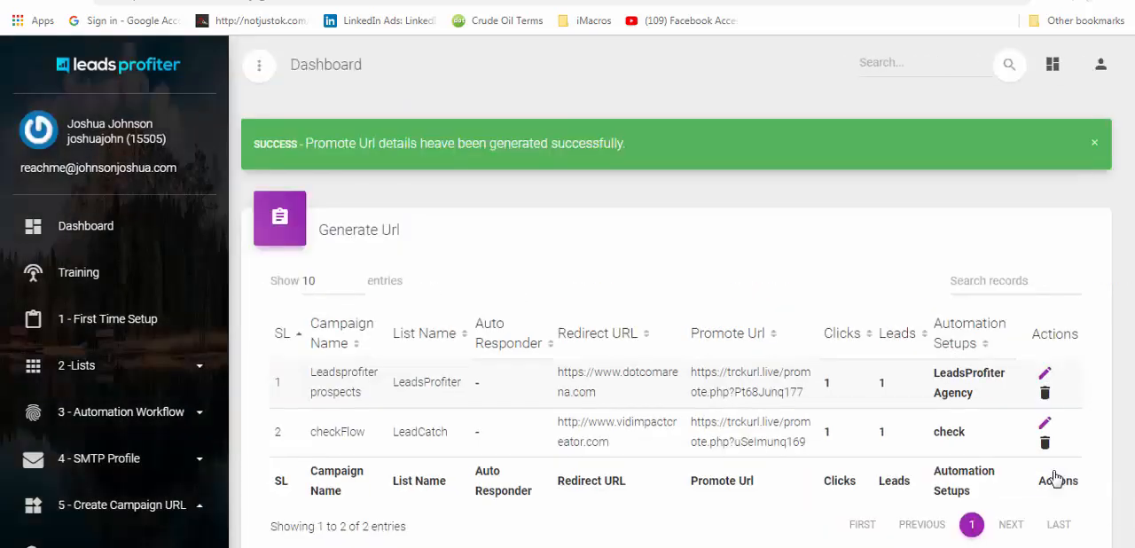
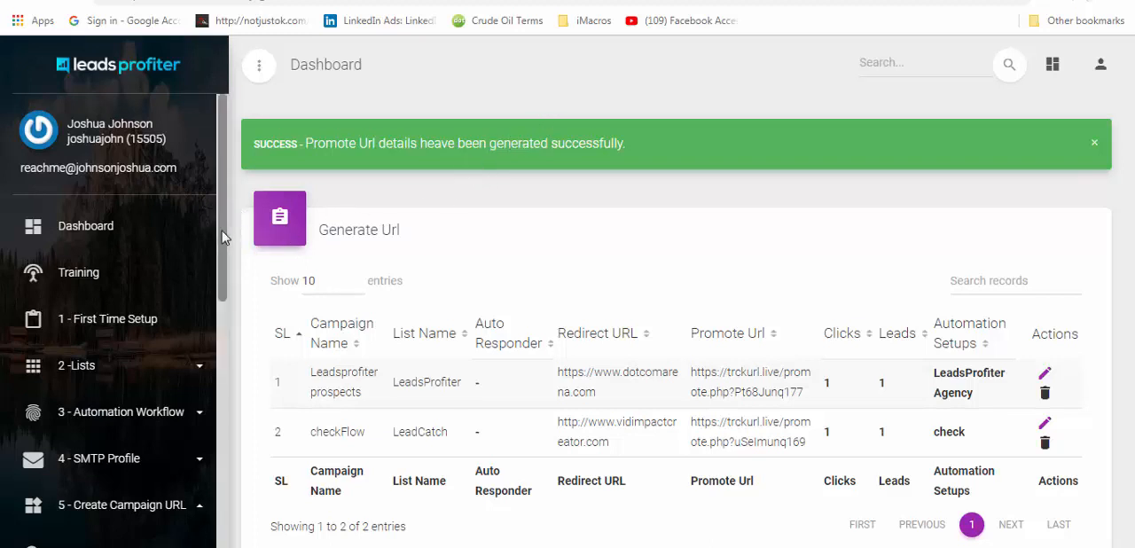
View the LeadsProfiter list and examine the user details of its captured lead.
left_click_drag(221, 243, 223, 338)
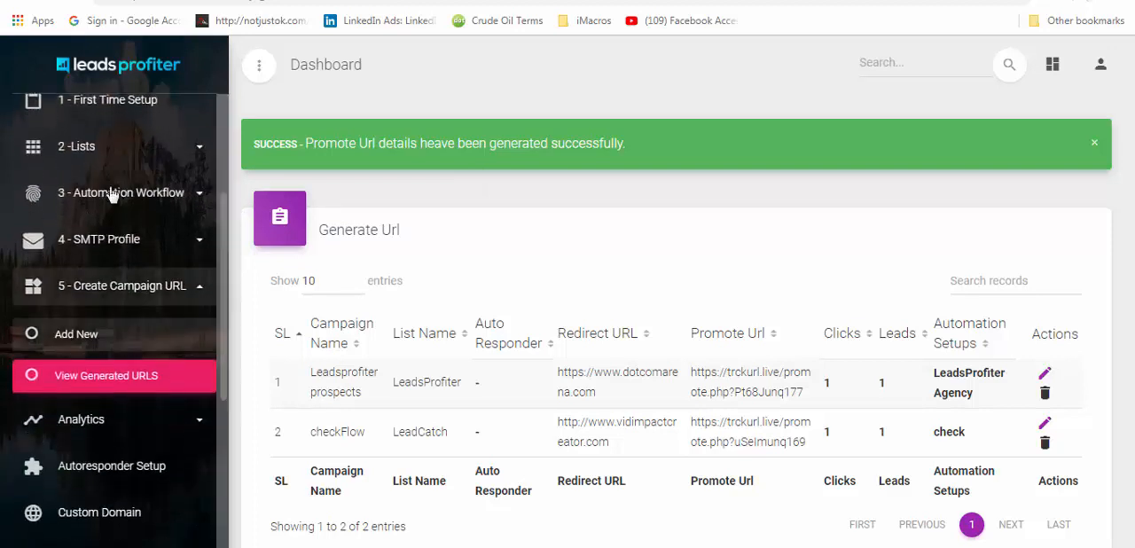
left_click(115, 149)
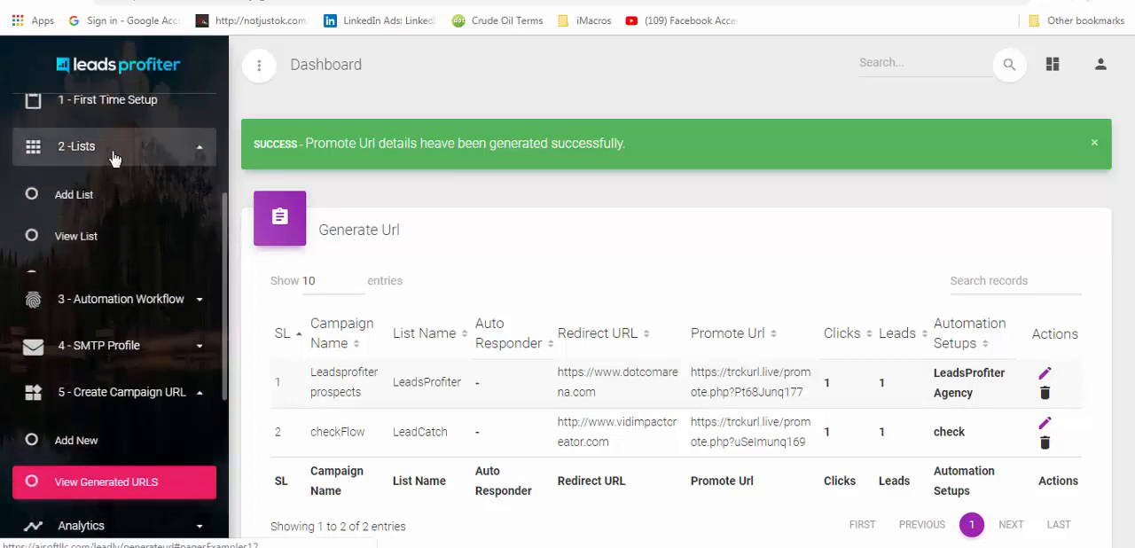
left_click(100, 244)
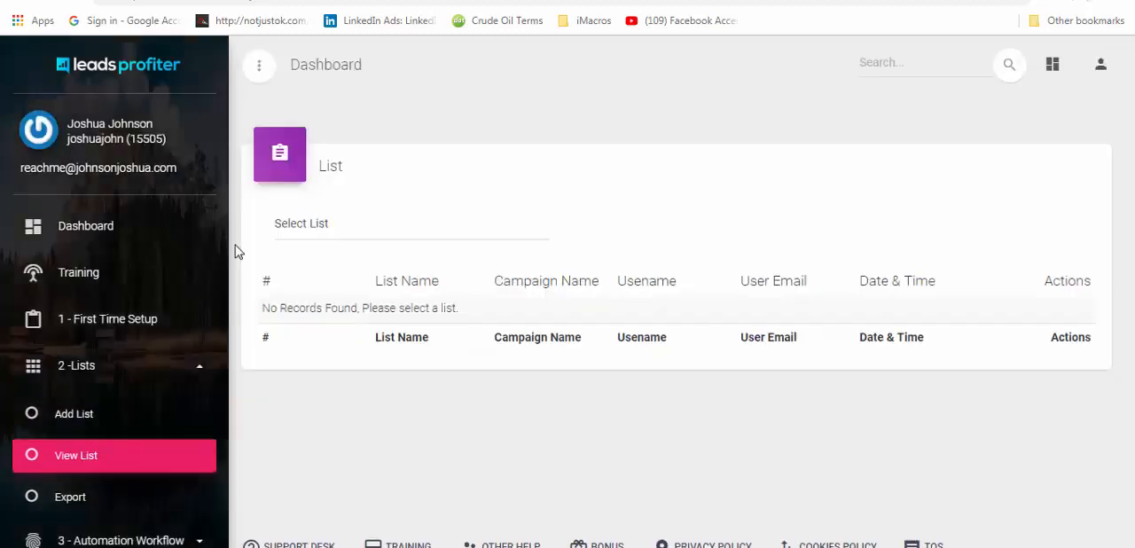
left_click(397, 237)
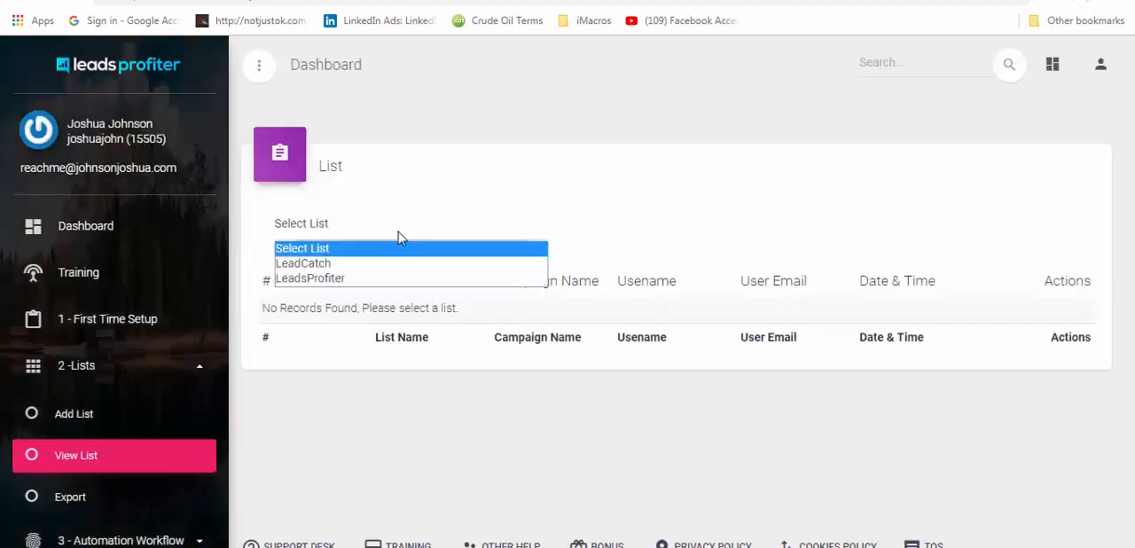
left_click(397, 282)
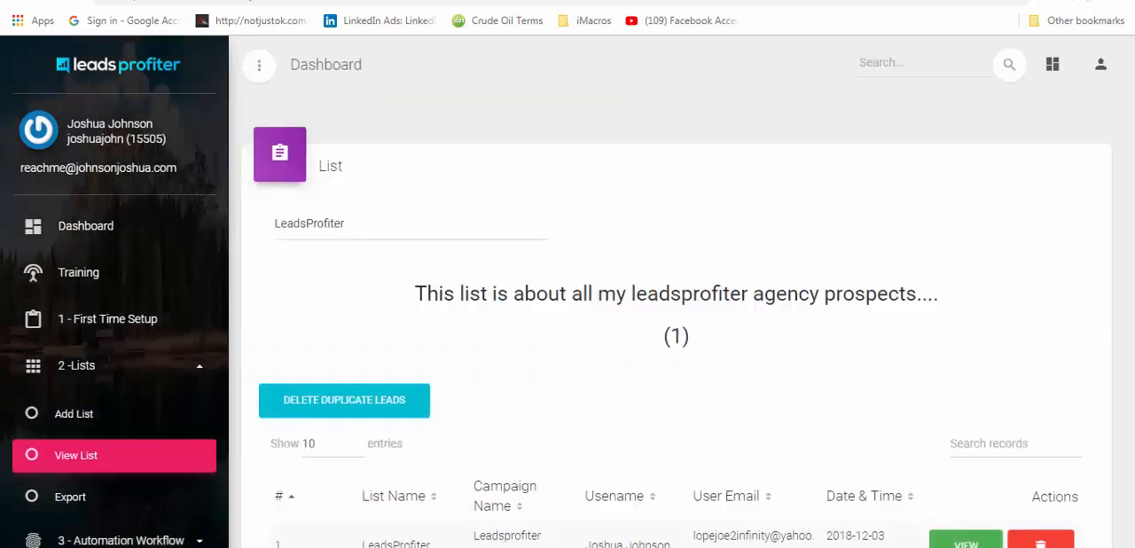
scroll(676, 293, "down", 3)
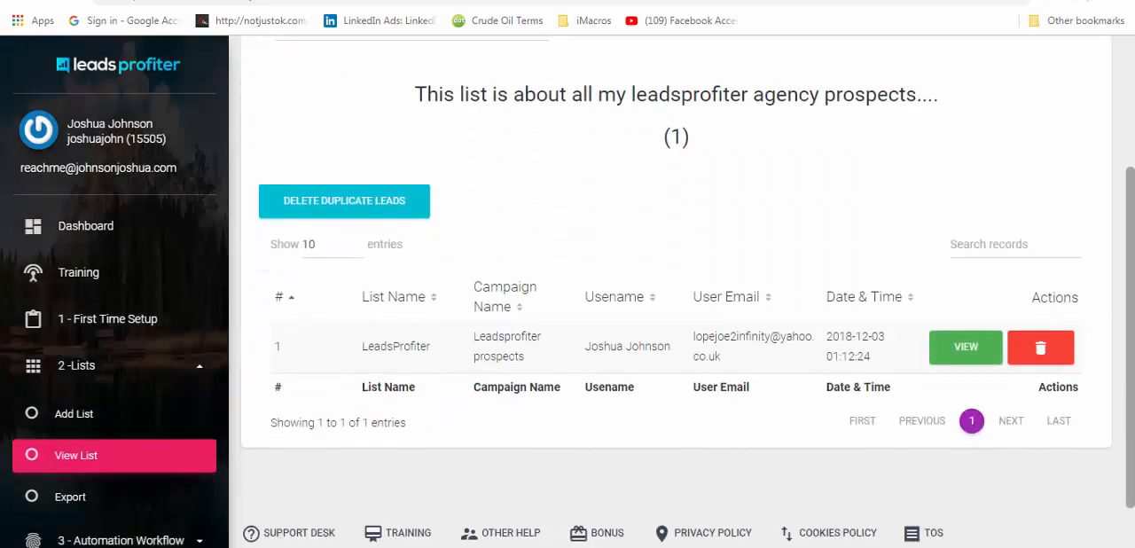
left_click(958, 349)
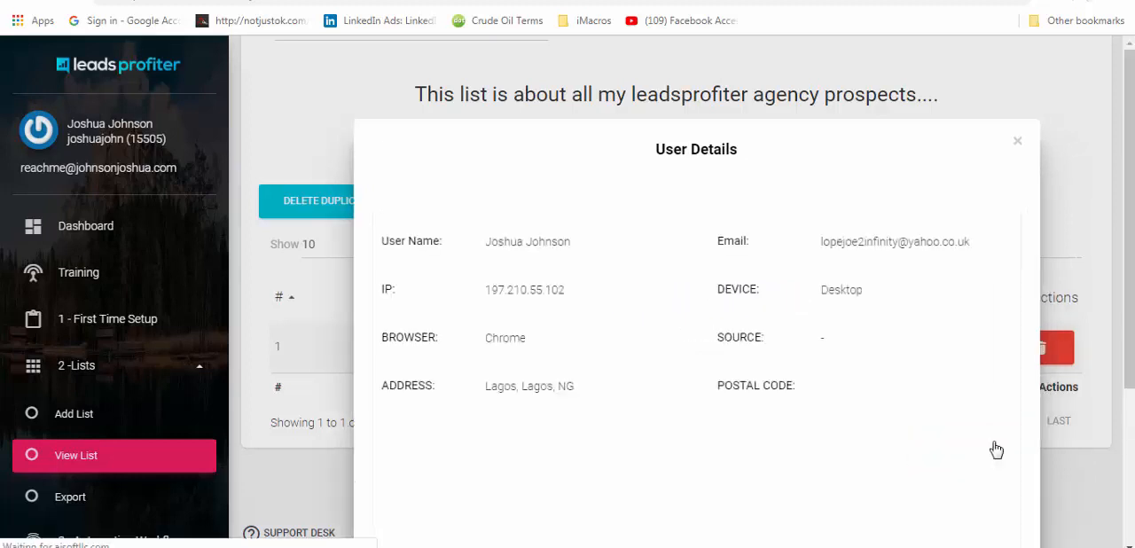
left_click(1058, 105)
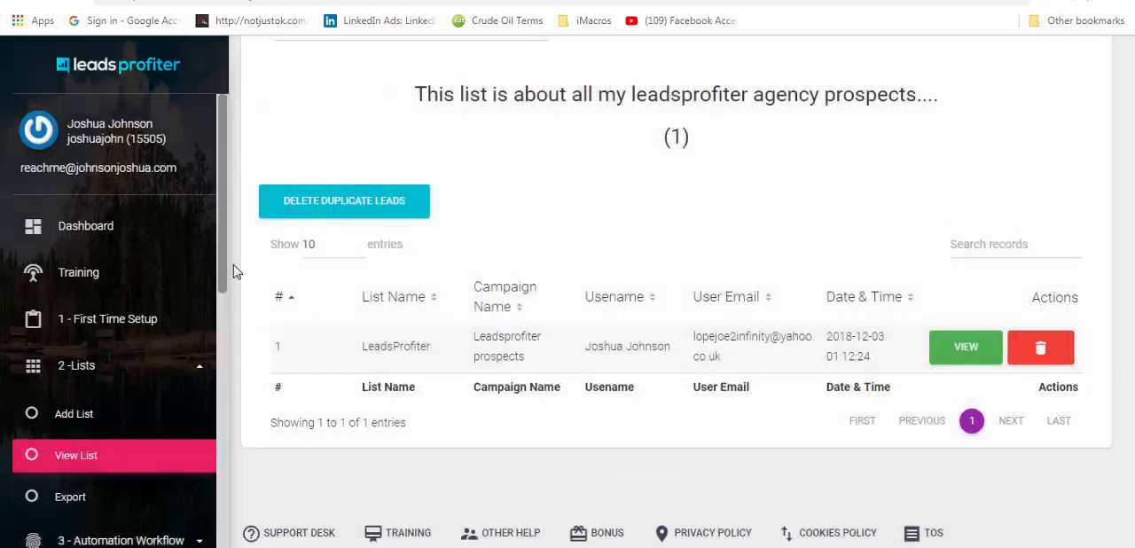
Open the analytics and filter them by the Leadsprofiter prospects campaign.
left_click_drag(223, 264, 235, 409)
left_click(122, 332)
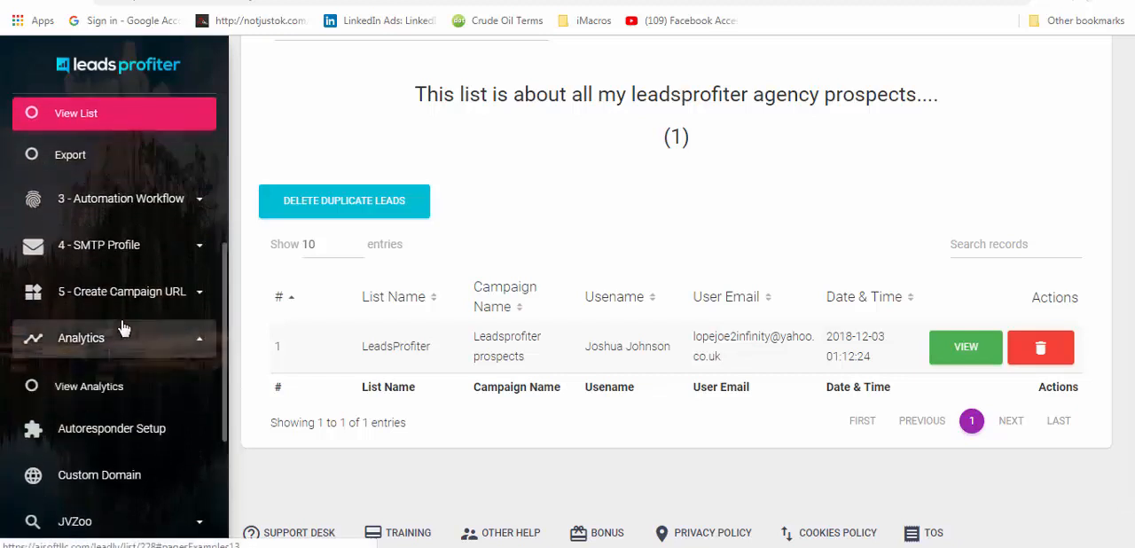
left_click(130, 393)
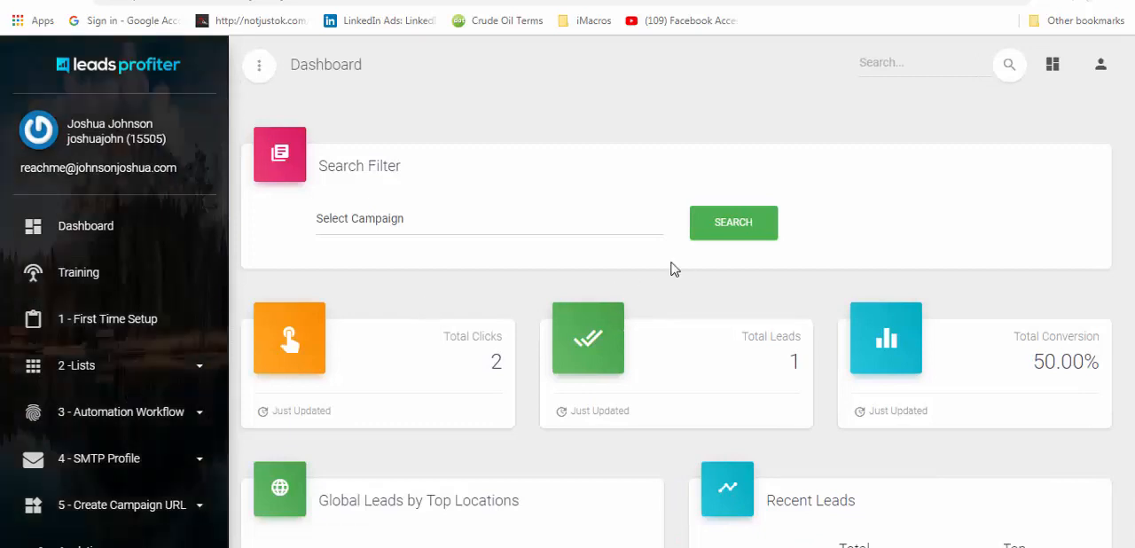
left_click(621, 232)
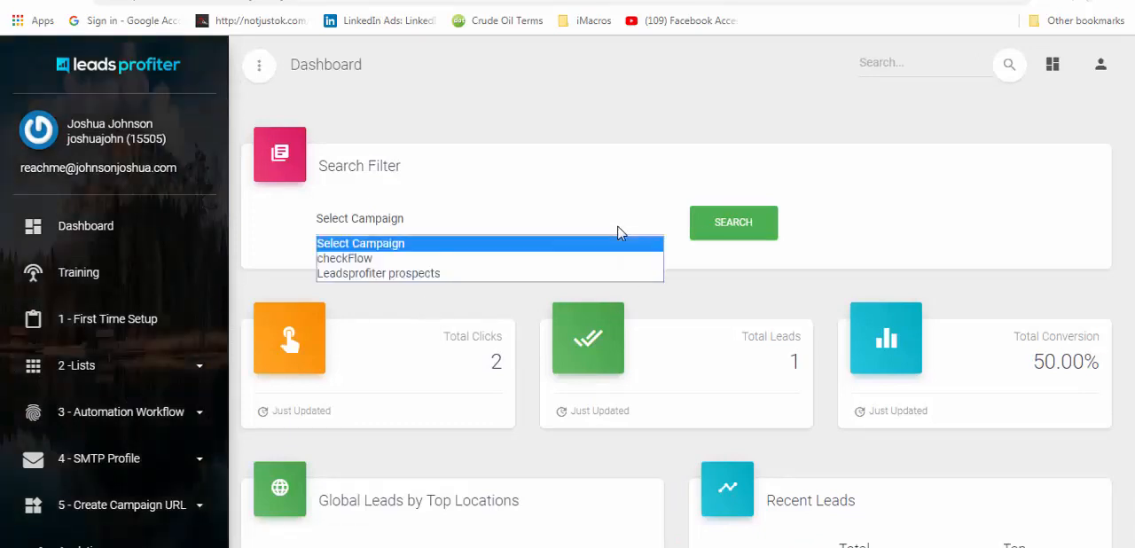
left_click(607, 275)
left_click(724, 236)
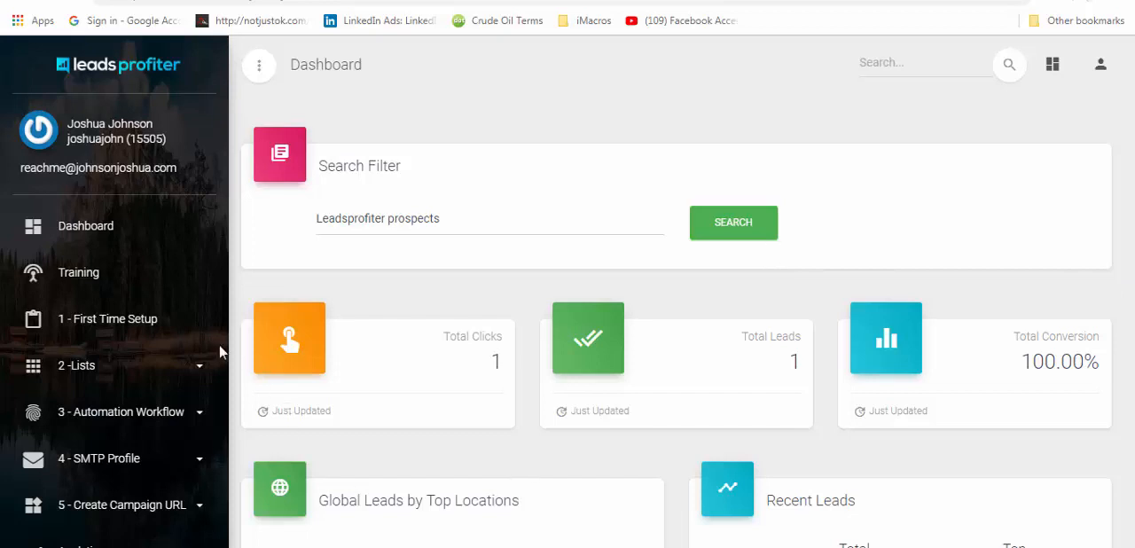
Open the autoresponder setup and review the API settings offered for each email service.
scroll(226, 355, "down", 3)
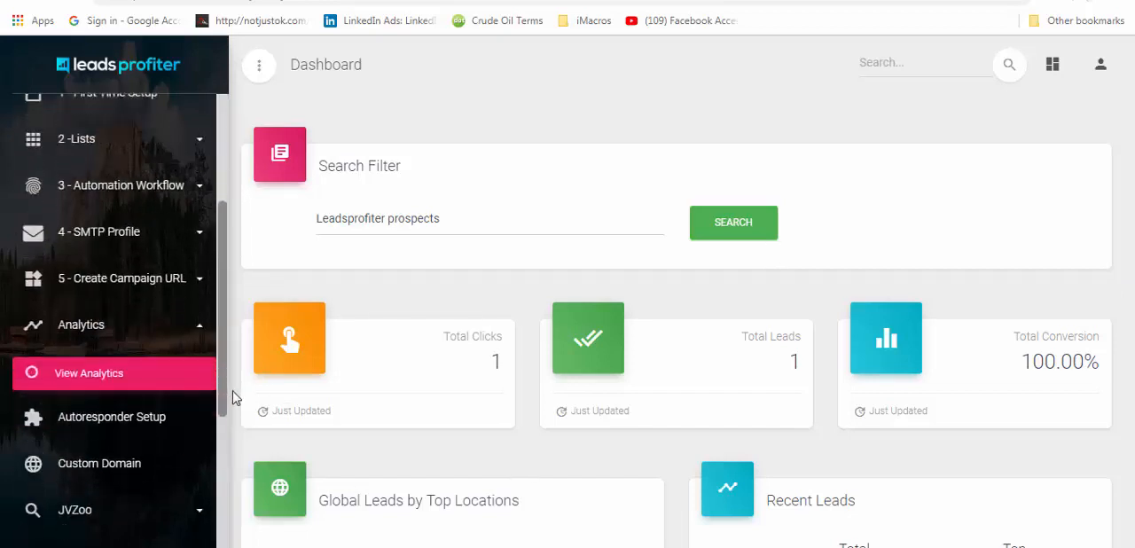
scroll(232, 395, "down", 1)
left_click(113, 359)
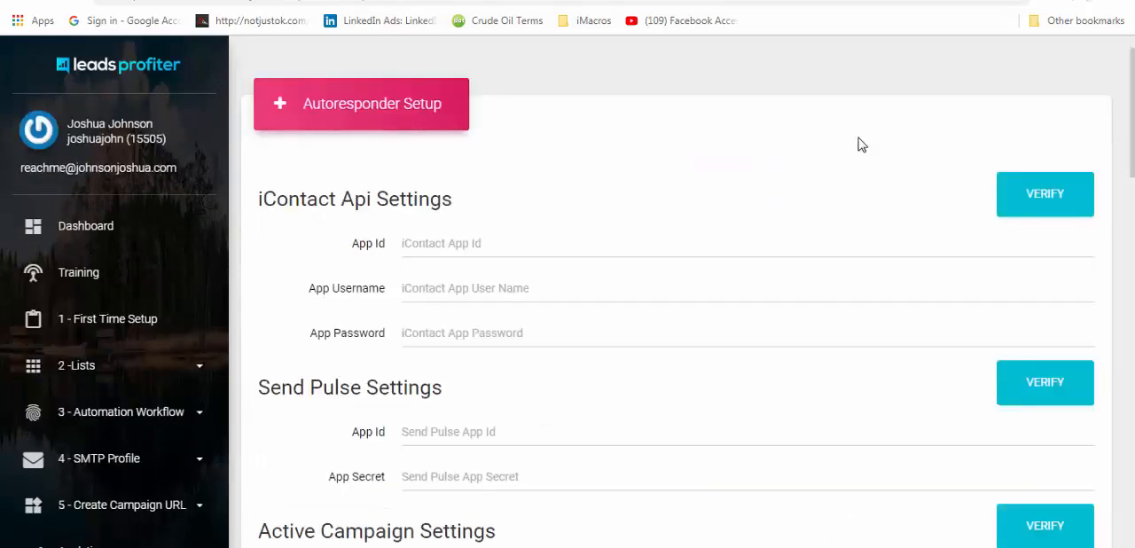
left_click_drag(1131, 84, 1131, 90)
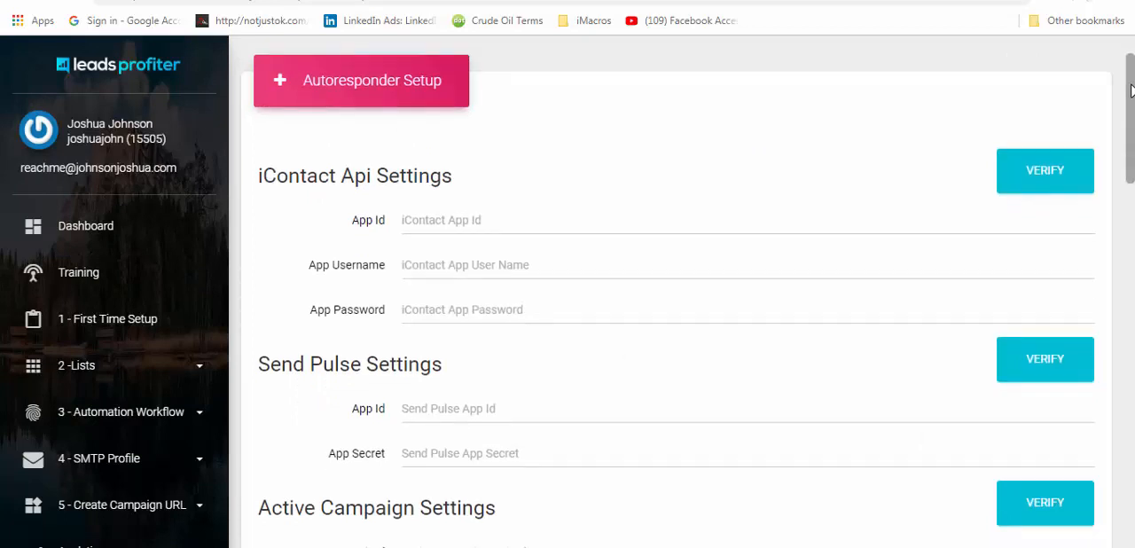
left_click_drag(1131, 90, 1131, 105)
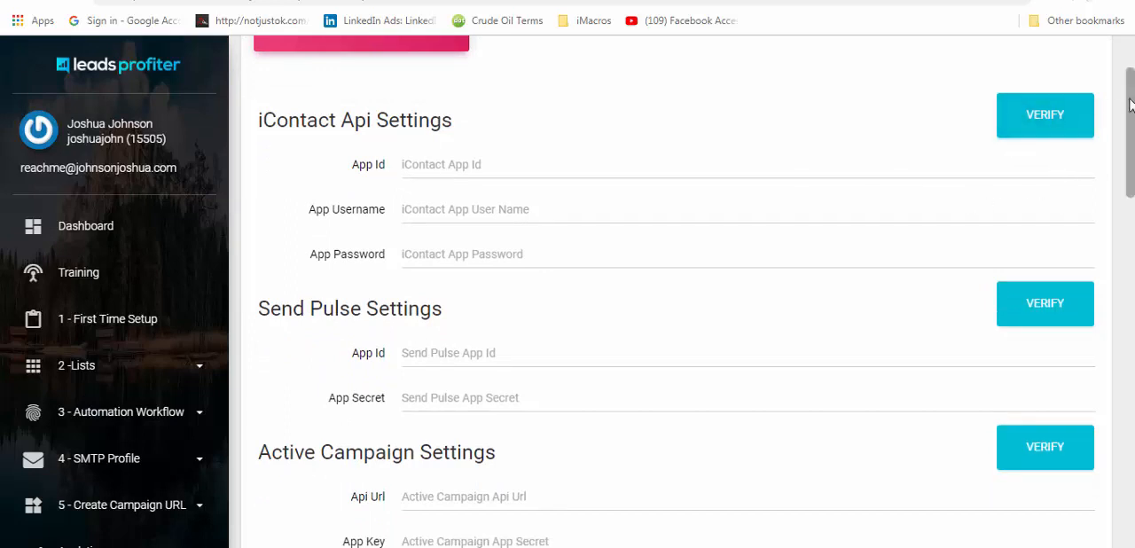
mouse_move(1131, 105)
left_mouse_down()
mouse_move(1125, 457)
mouse_move(1133, 93)
mouse_move(1133, 107)
left_mouse_up()
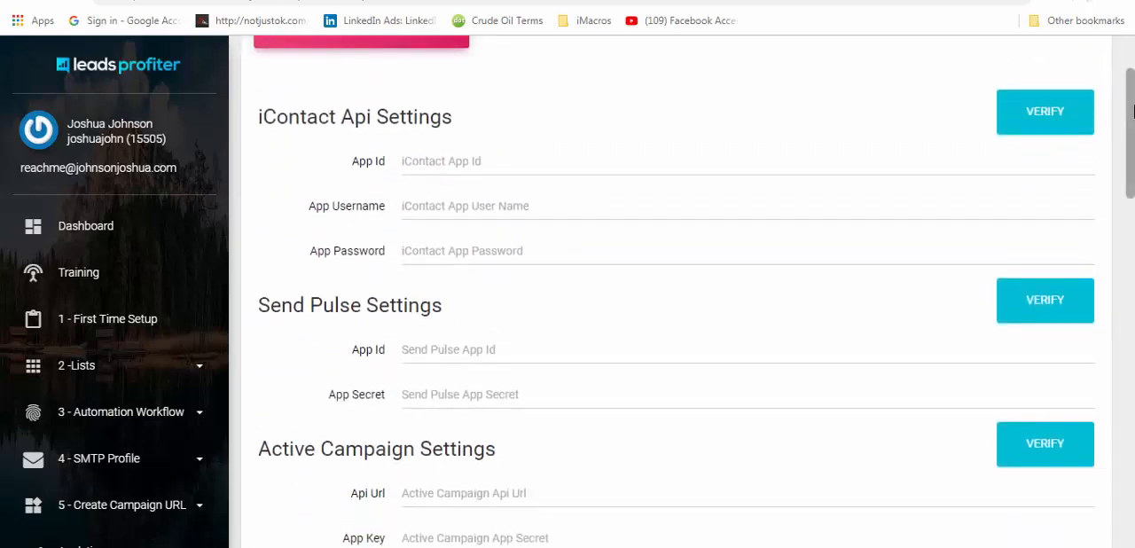
left_click_drag(1133, 111, 1132, 365)
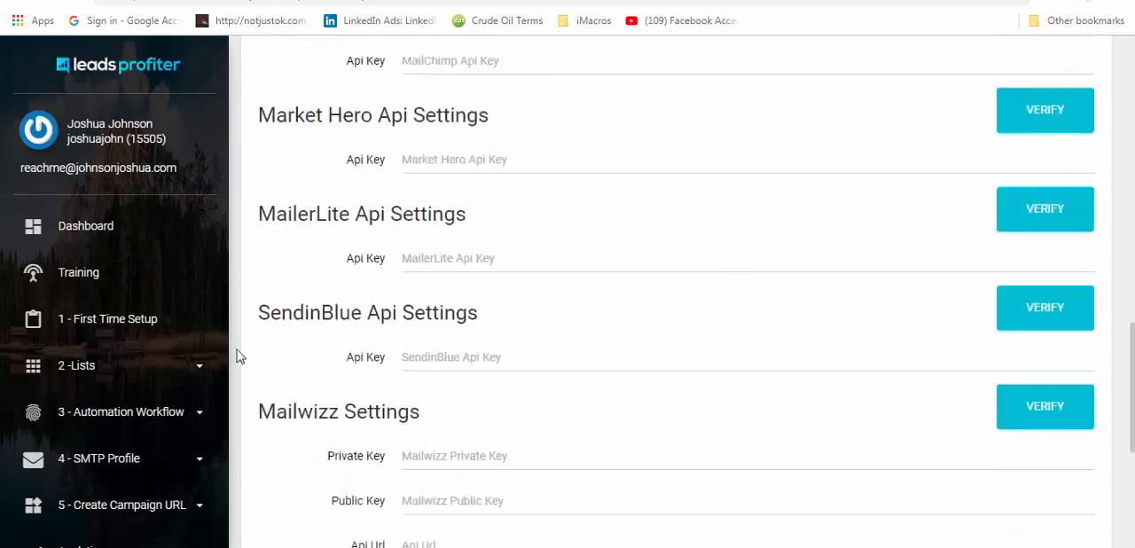
Look at the custom domain settings and open the JVZoo marketplace search.
left_click_drag(222, 311, 227, 399)
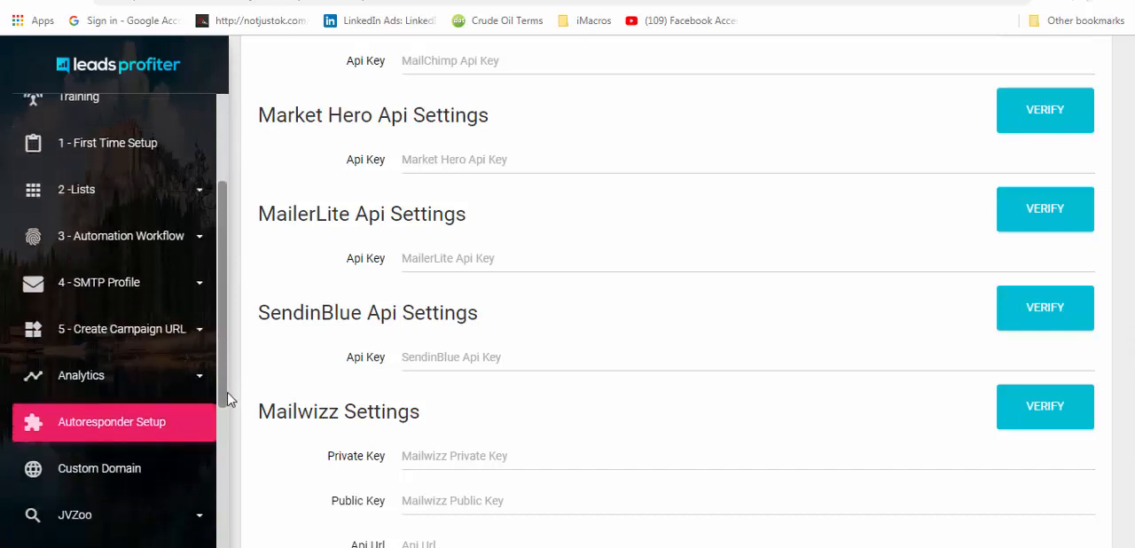
scroll(227, 399, "down", 3)
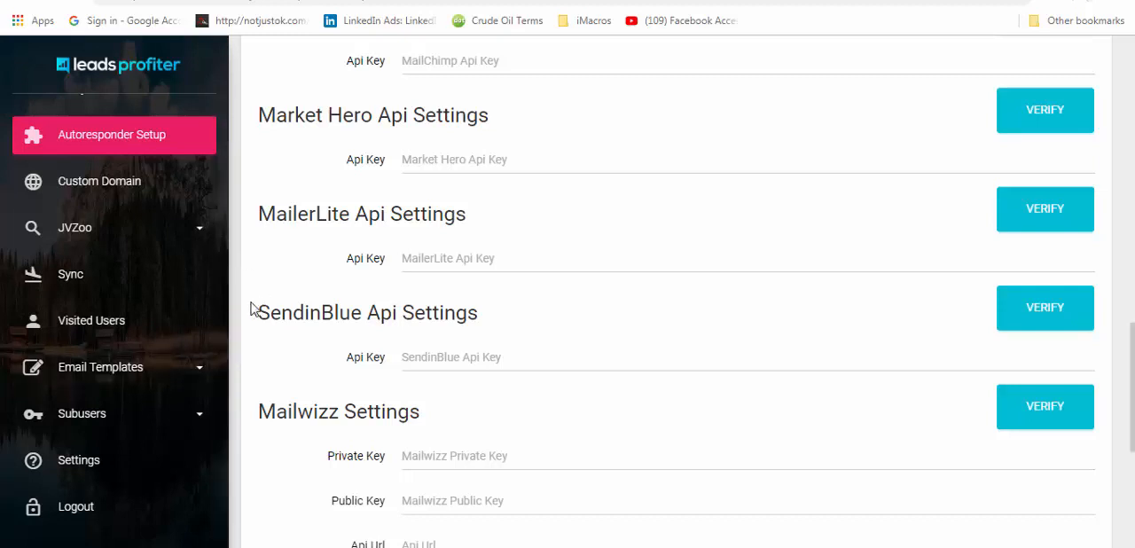
left_click(147, 180)
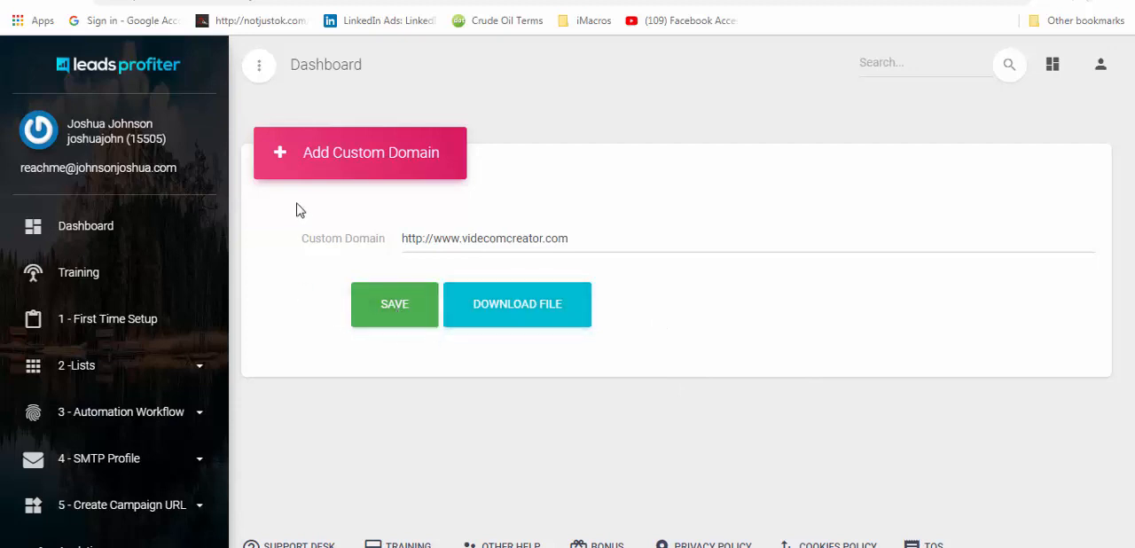
left_click_drag(221, 149, 226, 370)
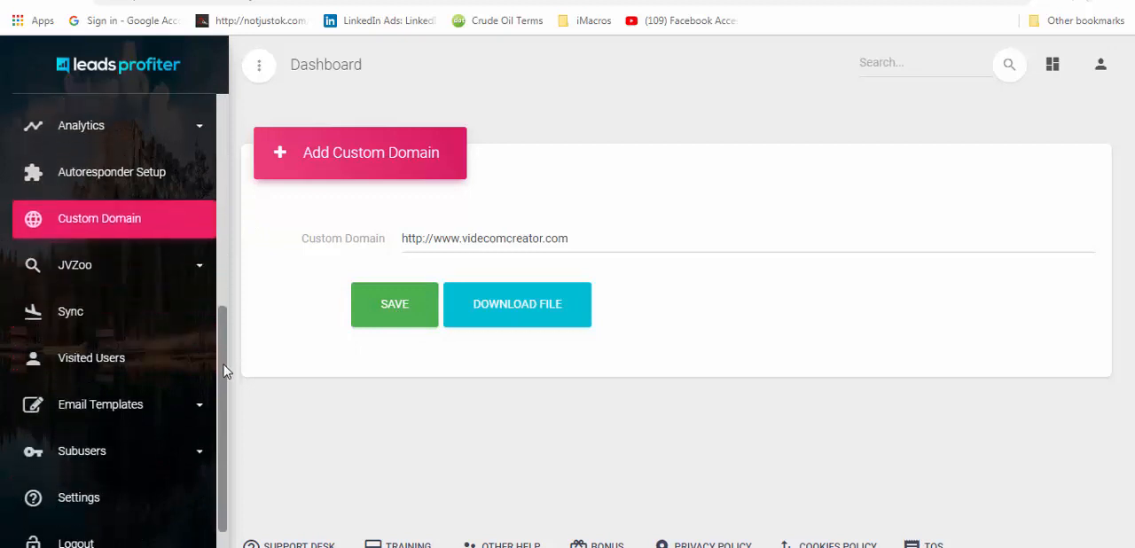
left_click(137, 269)
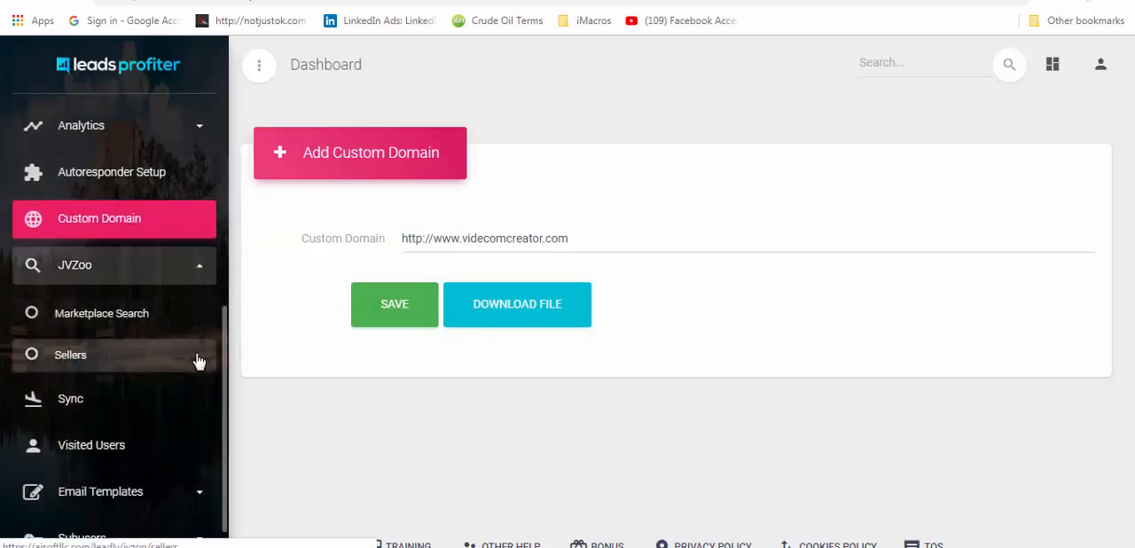
left_click_drag(222, 262, 227, 475)
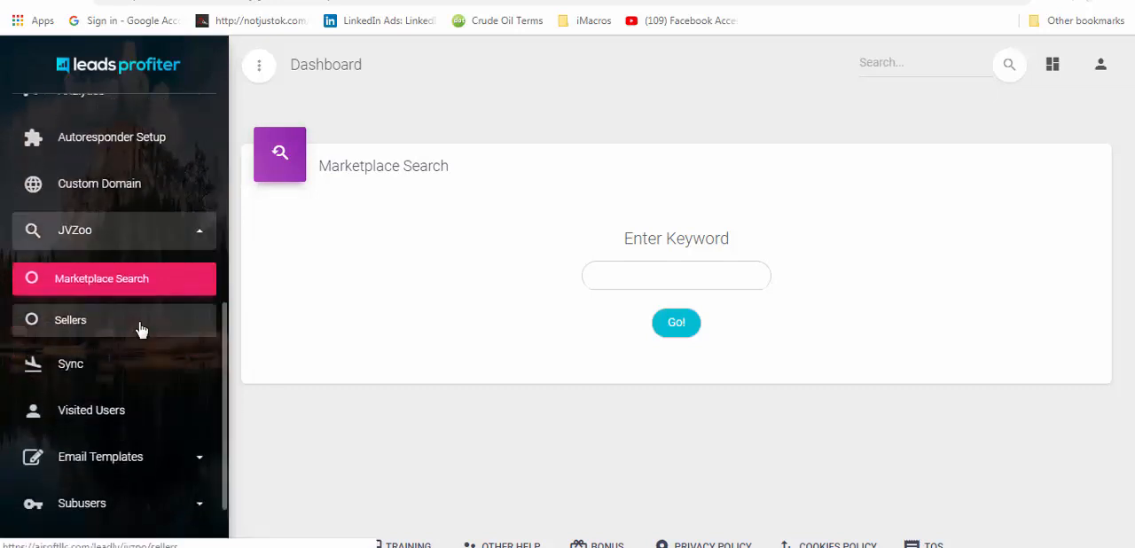
Look at the list-to-autoresponder sync options and open the visited users page.
left_click_drag(226, 352, 225, 397)
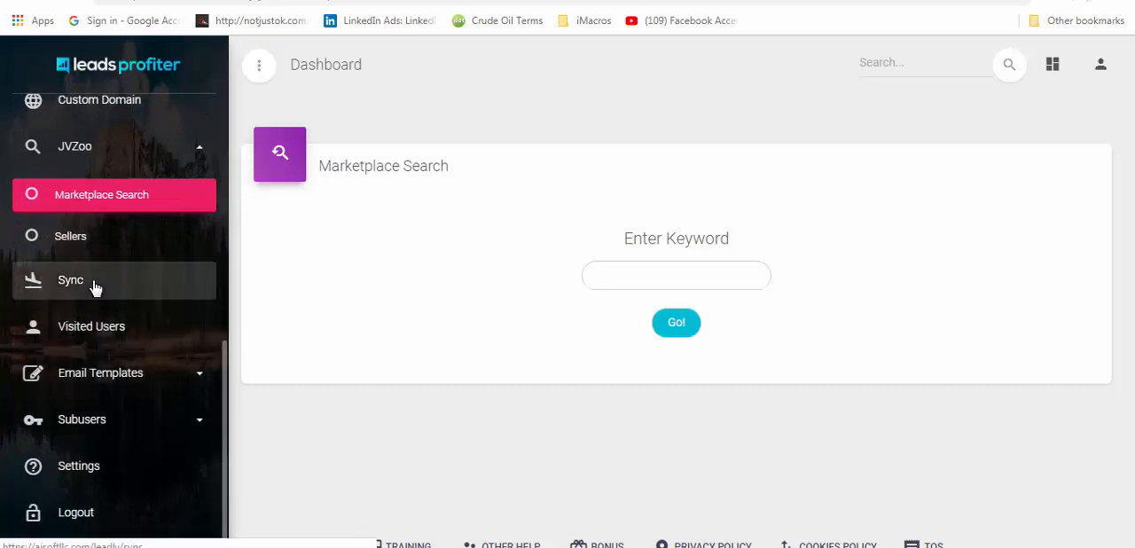
left_click(95, 282)
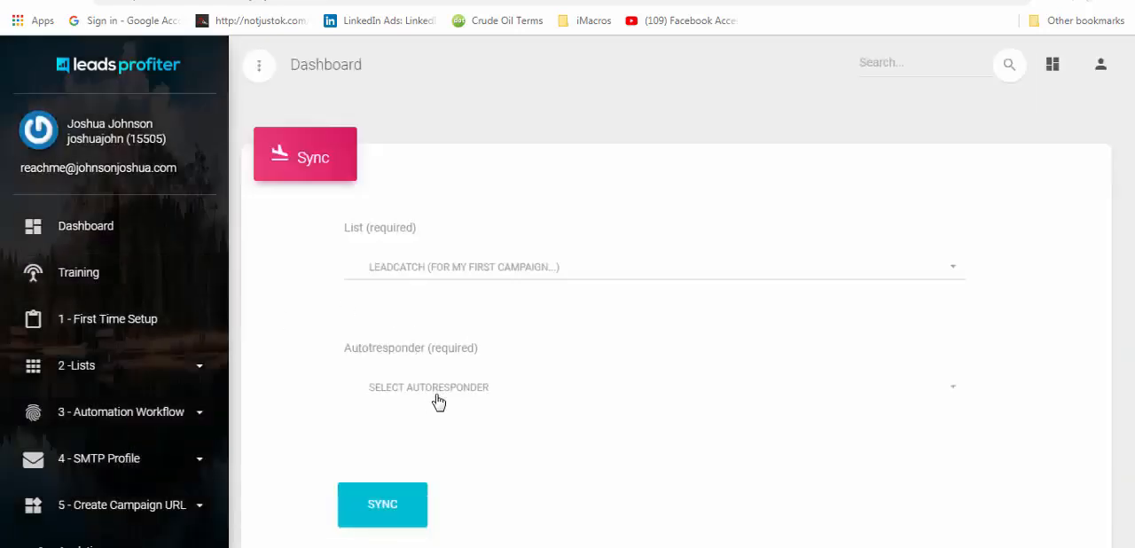
left_click_drag(224, 273, 226, 487)
left_click(110, 354)
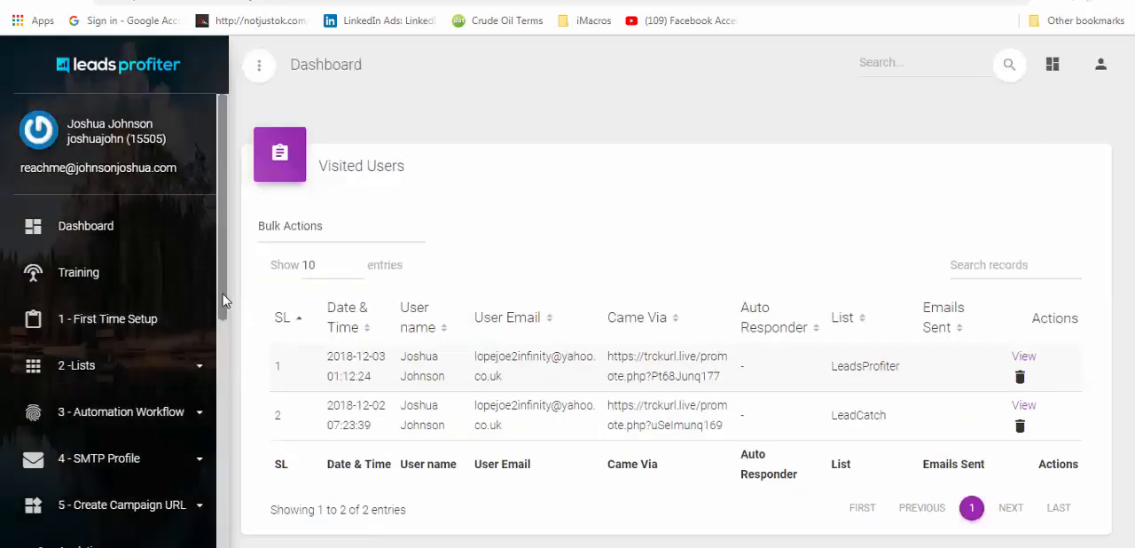
Add an email template with the subject "Hey You Can Now Send Unli.mited Emails Into Inbox" and the body "hhhjj".
left_click_drag(224, 302, 219, 524)
left_click(145, 426)
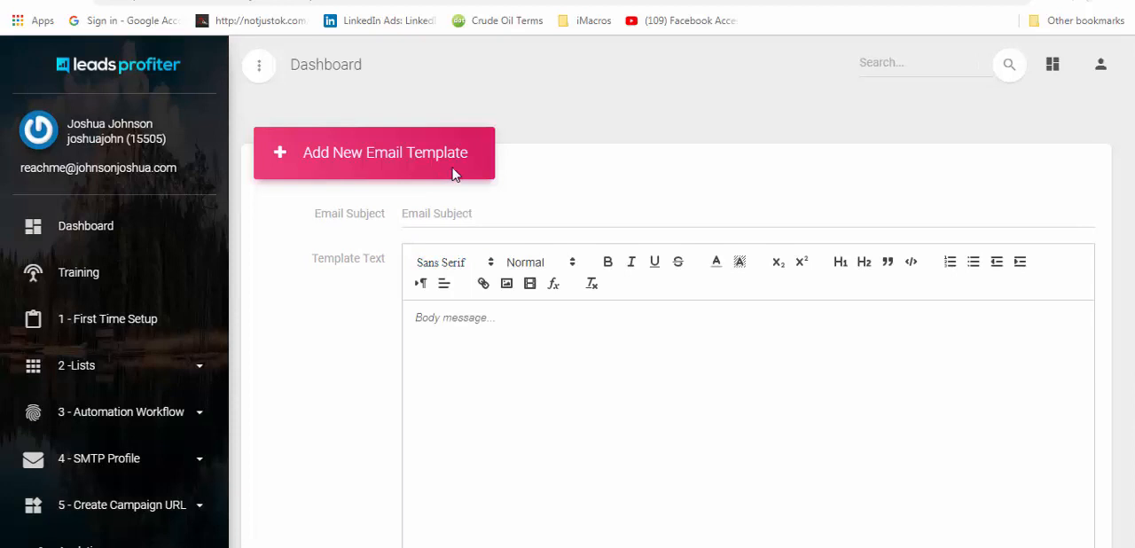
left_click(479, 213)
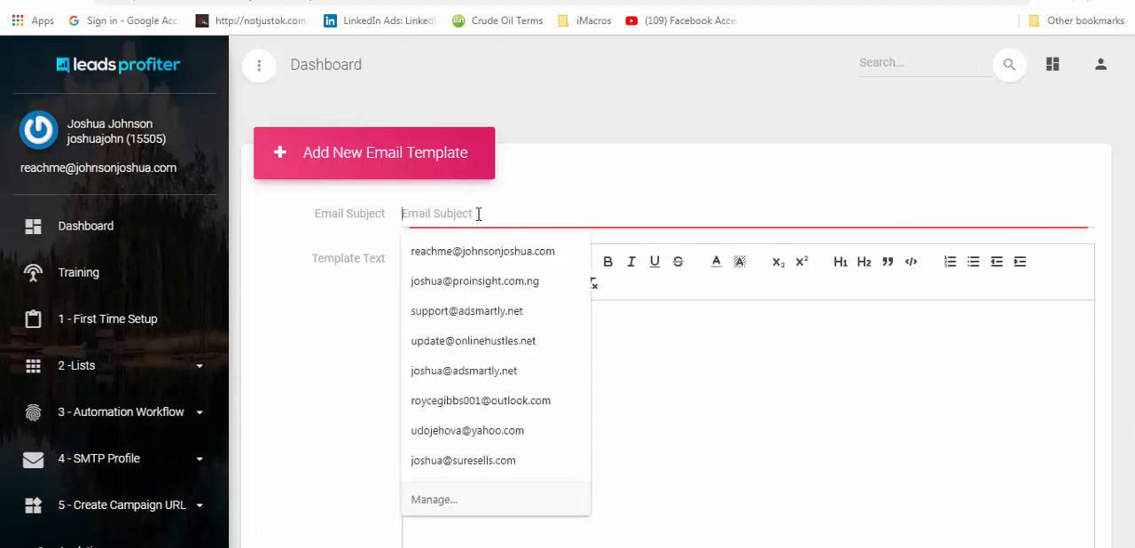
left_click(794, 432)
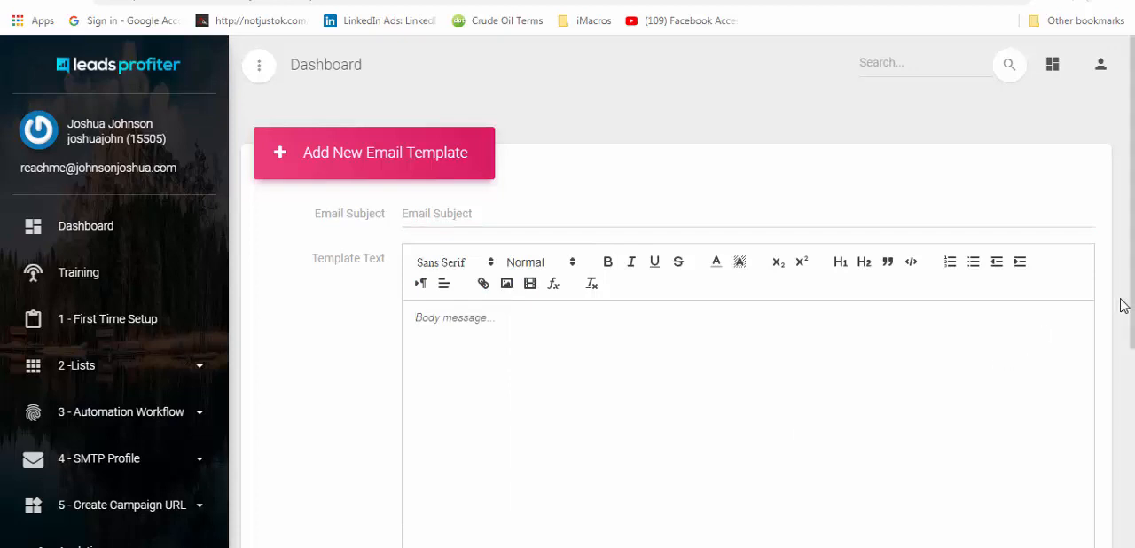
scroll(1125, 306, "down", 2)
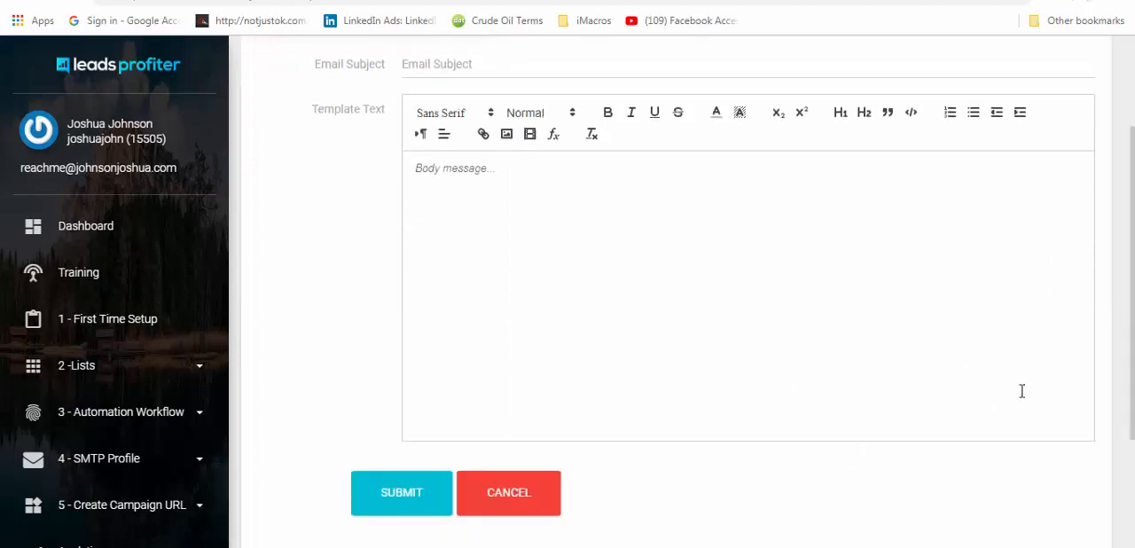
scroll(1022, 391, "up", 2)
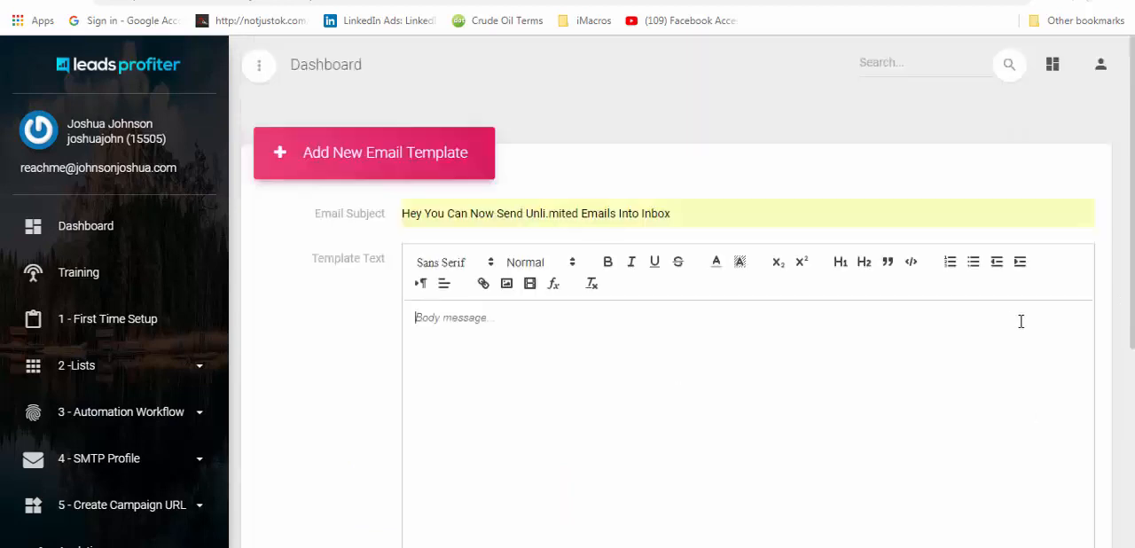
type("hhhjj")
left_click_drag(1132, 188, 1134, 393)
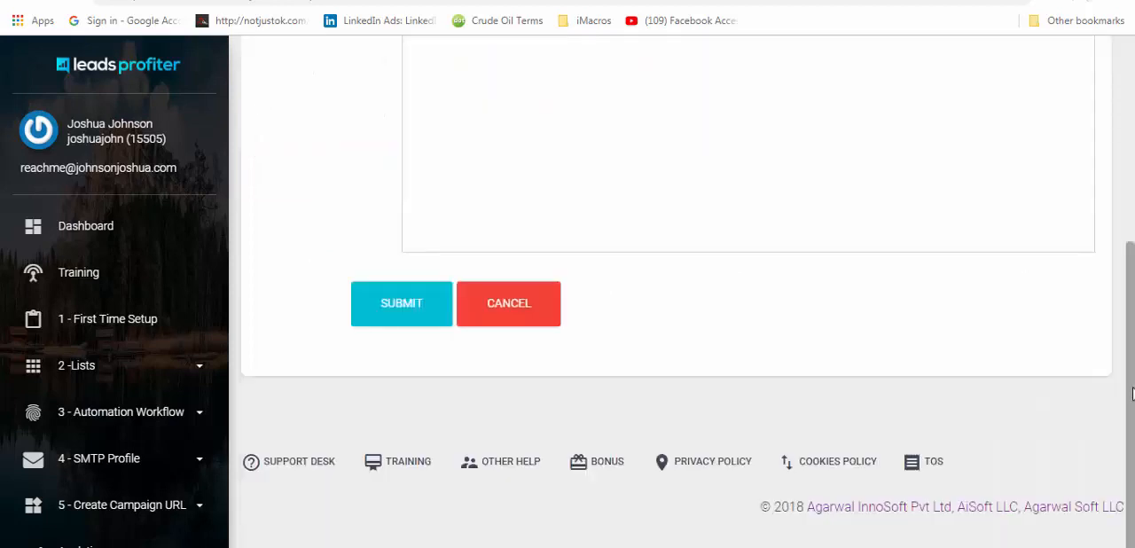
left_click(395, 307)
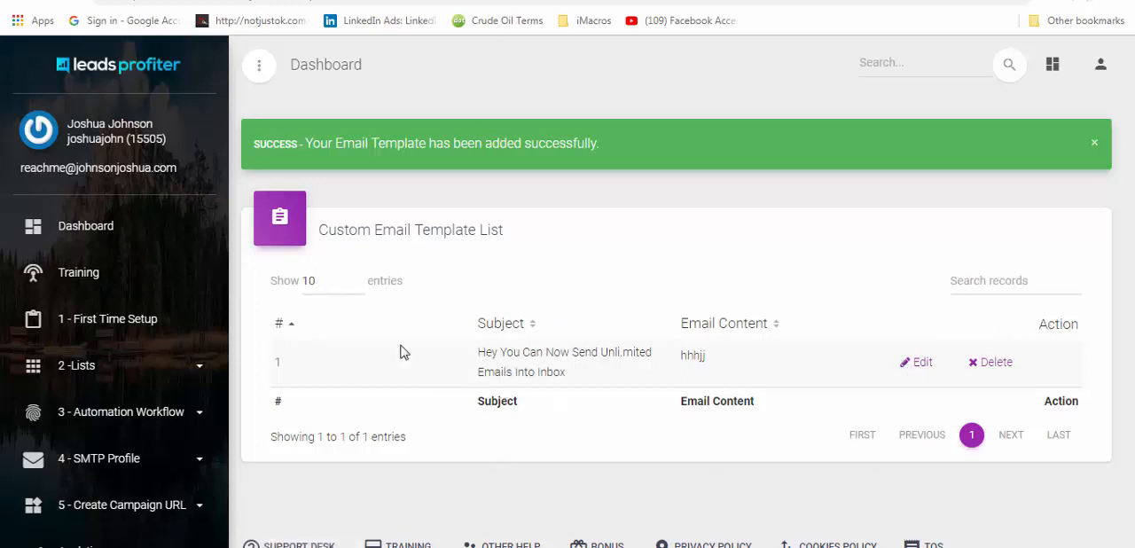
Show the options available for managing subusers.
left_click_drag(223, 282, 223, 540)
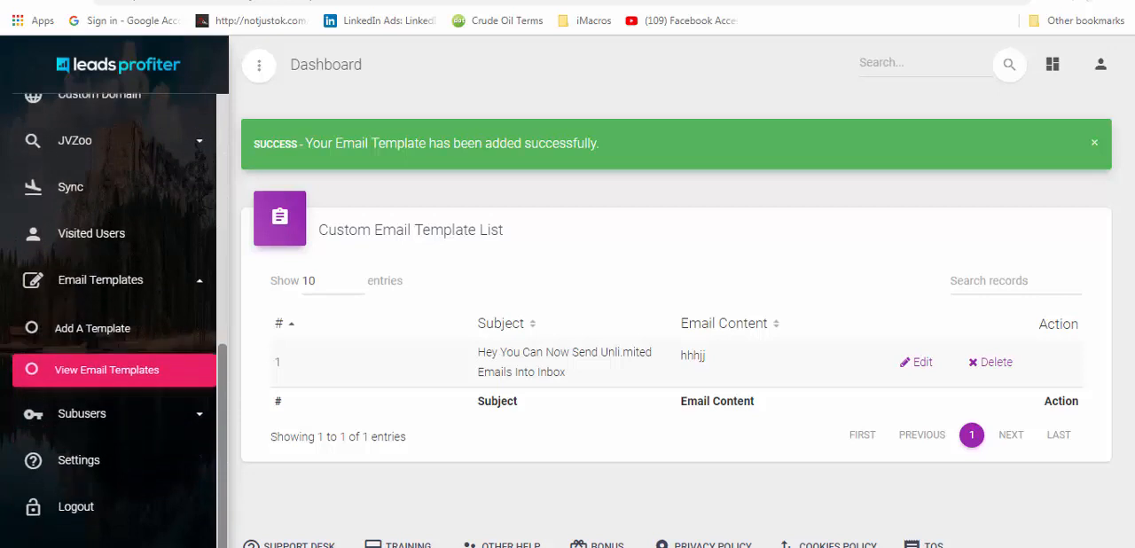
left_click(129, 422)
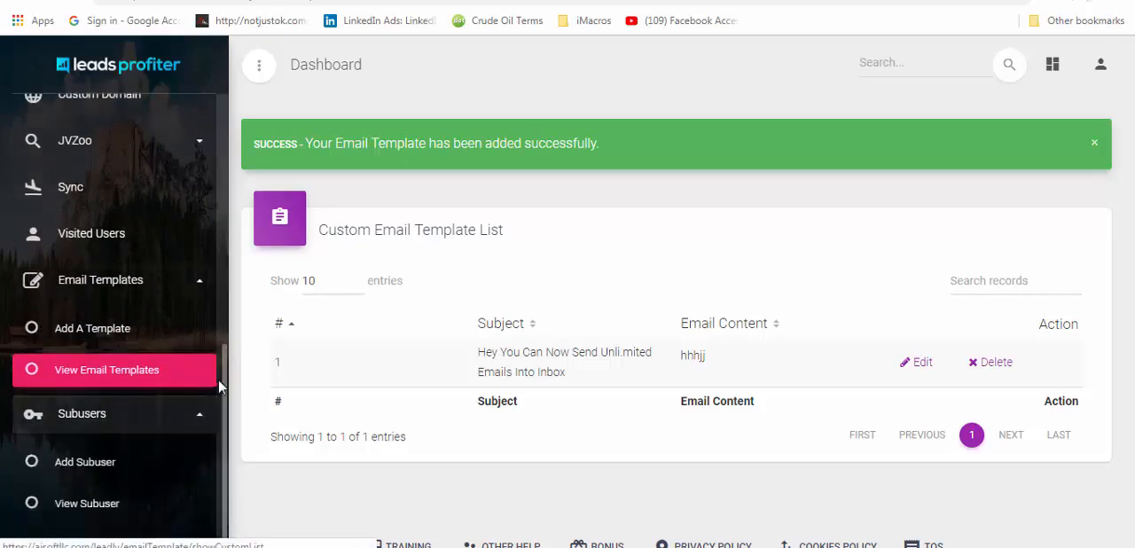
left_click_drag(226, 394, 226, 424)
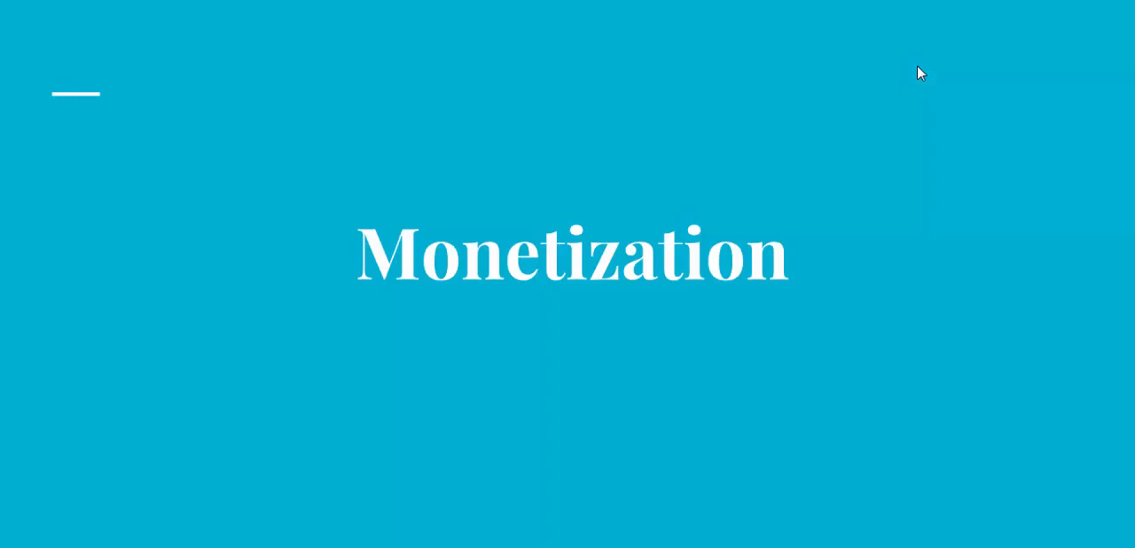
key("Right")
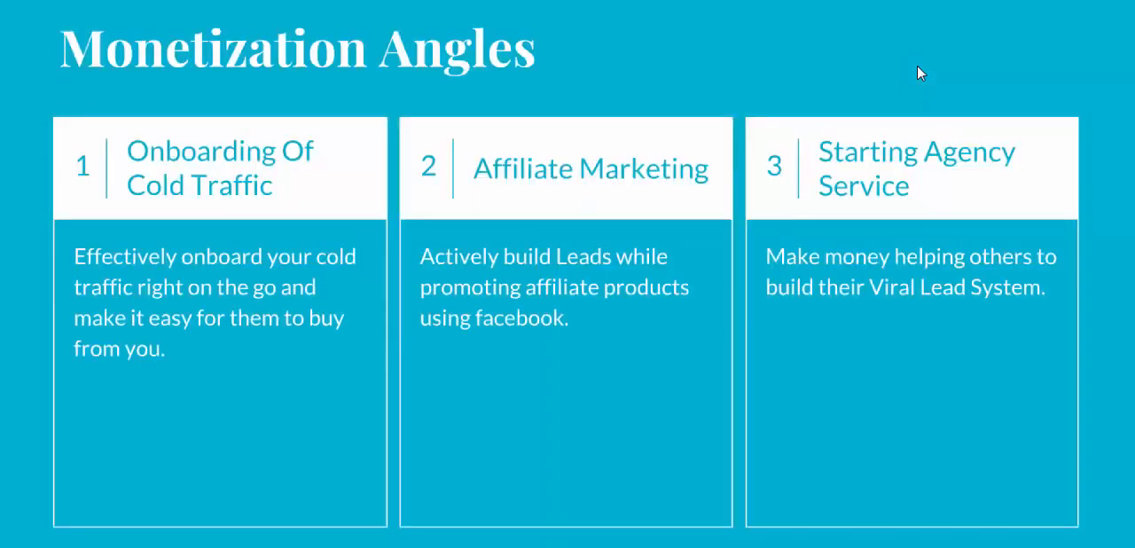